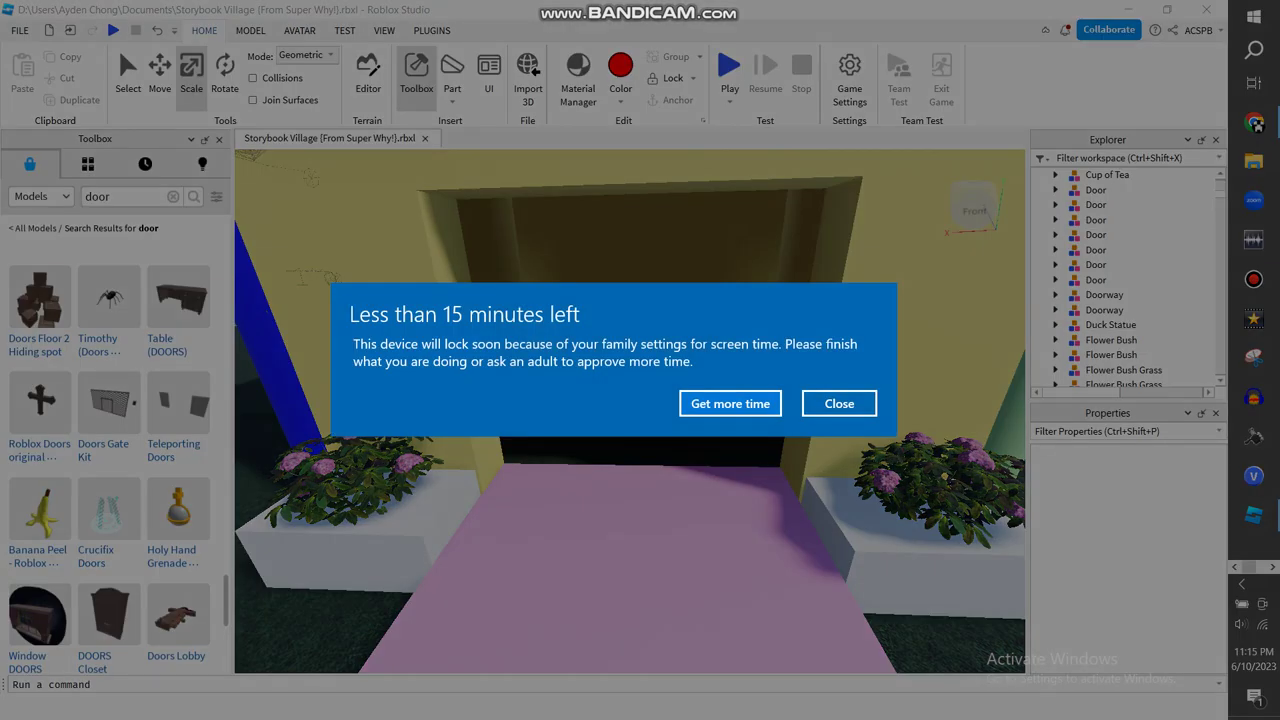
- Dismiss the screen time notice and insert the Working Door model from the door search results at the house's entrance
{"action": "left_click", "coordinate": [839, 404]}
{"action": "scroll", "coordinate": [118, 470], "scroll_direction": "up", "scroll_amount": 10}
{"action": "scroll", "coordinate": [118, 470], "scroll_direction": "down", "scroll_amount": 4}
{"action": "scroll", "coordinate": [118, 470], "scroll_direction": "up", "scroll_amount": 2}
{"action": "scroll", "coordinate": [118, 470], "scroll_direction": "down", "scroll_amount": 5}
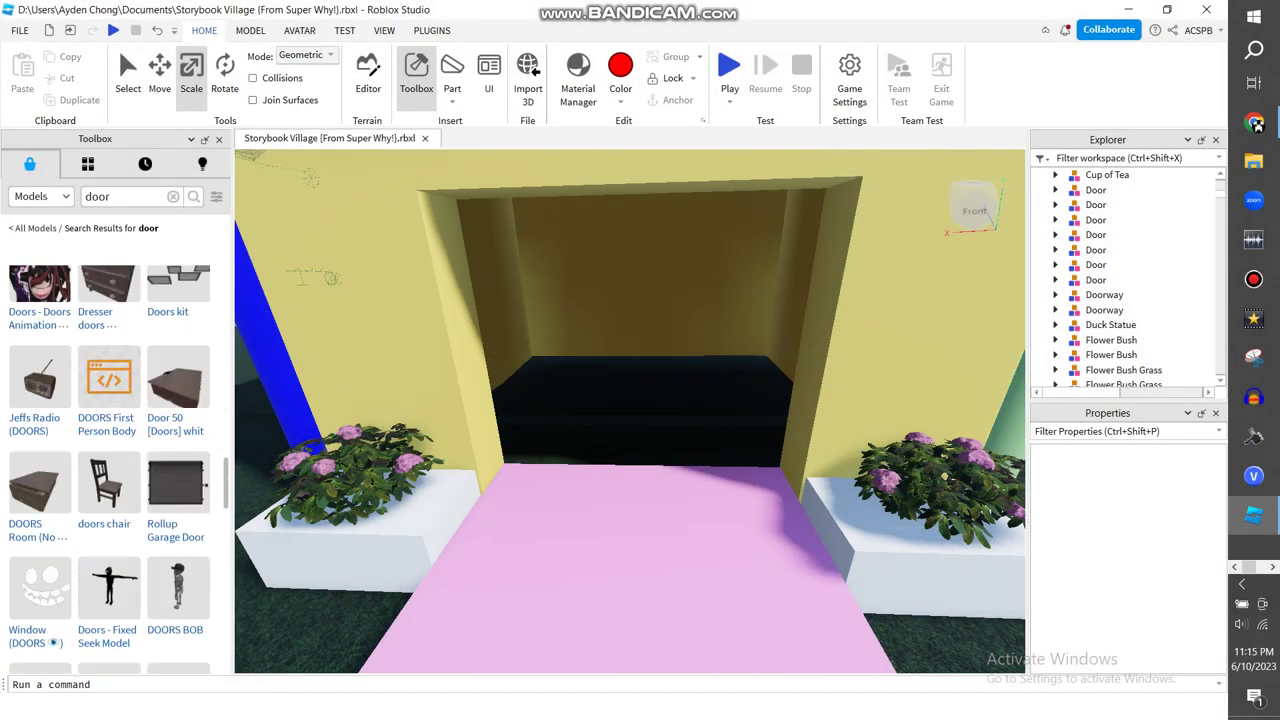
{"action": "scroll", "coordinate": [118, 470], "scroll_direction": "down", "scroll_amount": 8}
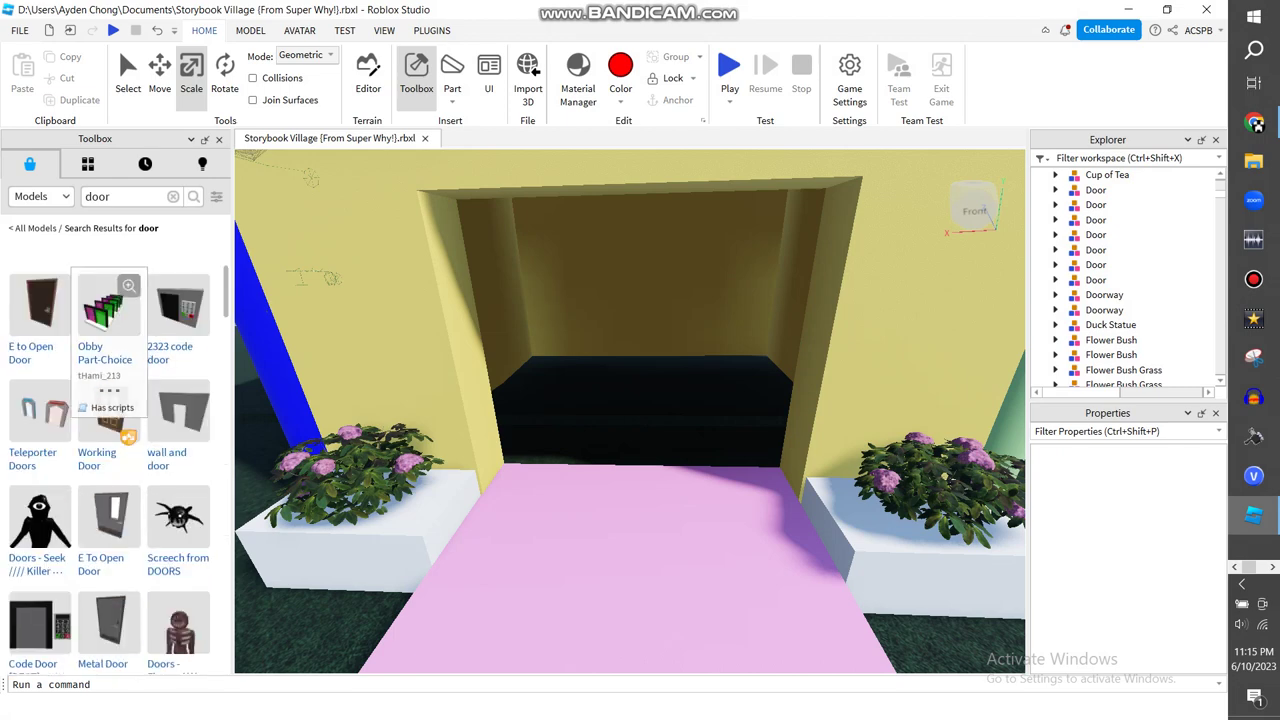
{"action": "left_click", "coordinate": [109, 415]}
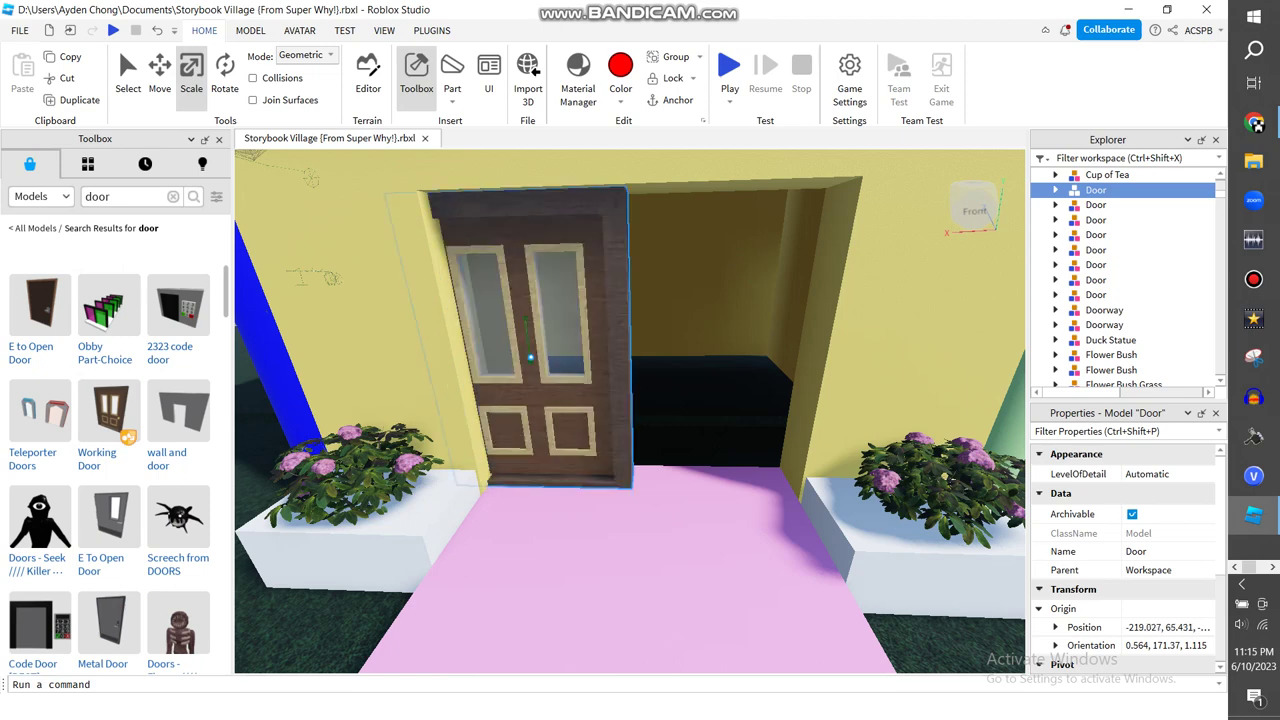
- Position the inserted door against the left side of the doorway and scale it down to about half the opening's width
{"action": "mouse_move", "coordinate": [562, 357]}
{"action": "left_mouse_down"}
{"action": "mouse_move", "coordinate": [546, 357]}
{"action": "mouse_move", "coordinate": [562, 357]}
{"action": "left_mouse_up"}
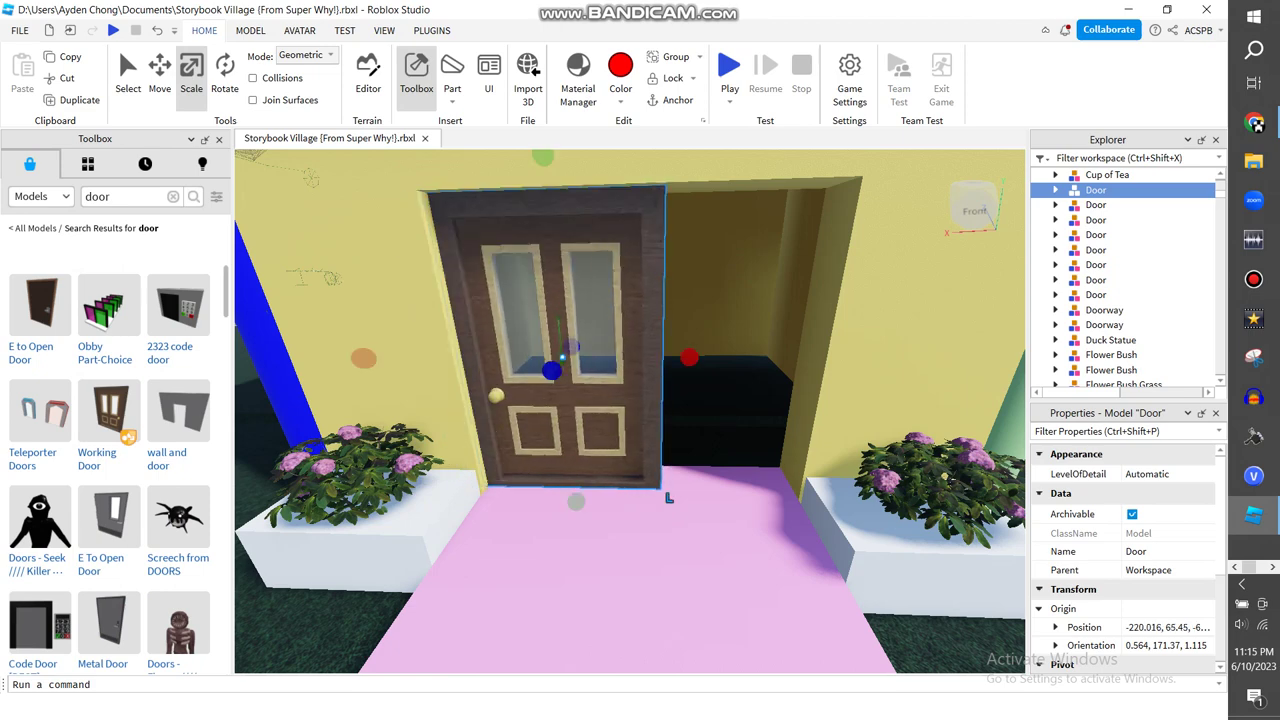
{"action": "left_click_drag", "start_coordinate": [689, 357], "coordinate": [655, 357]}
{"action": "left_click_drag", "start_coordinate": [560, 370], "coordinate": [577, 383]}
- Delete the vertical post at the right edge of the door from its Doorframe group
{"action": "left_click", "coordinate": [1055, 190]}
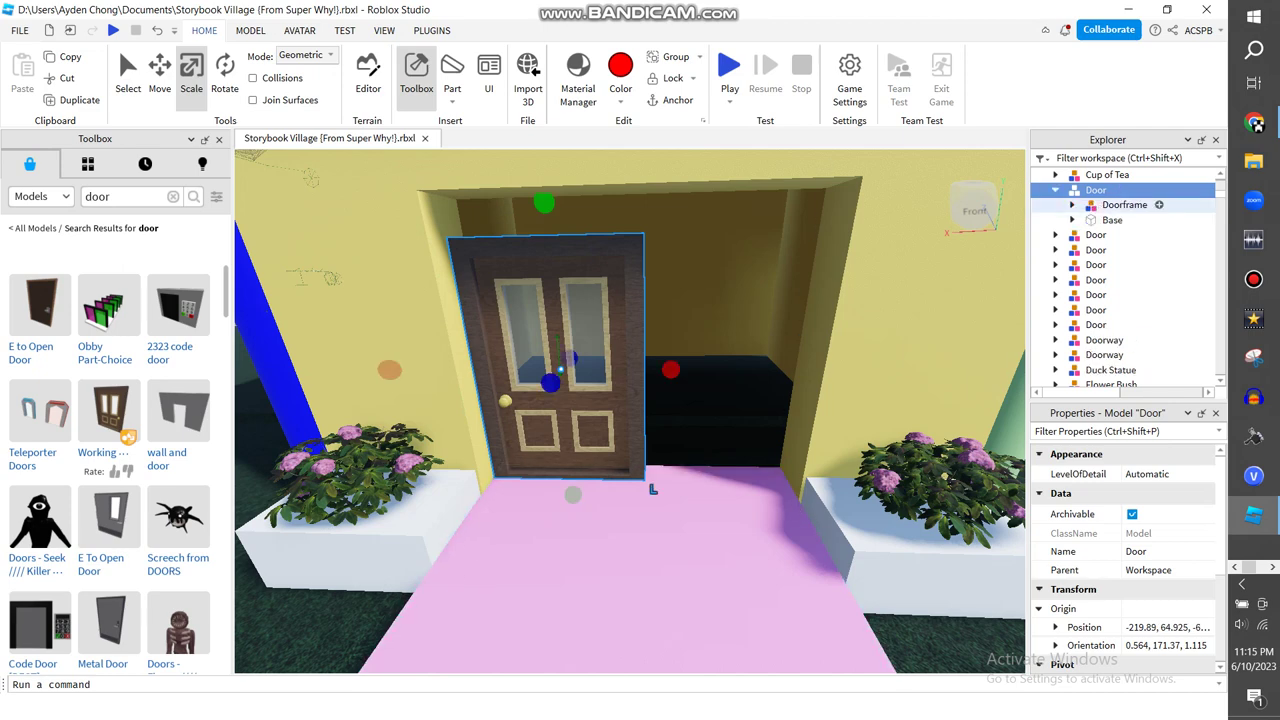
{"action": "left_click", "coordinate": [1072, 205]}
{"action": "left_click", "coordinate": [1128, 295]}
{"action": "left_click", "coordinate": [1128, 280]}
{"action": "left_click", "coordinate": [1127, 249]}
{"action": "right_click", "coordinate": [1128, 250]}
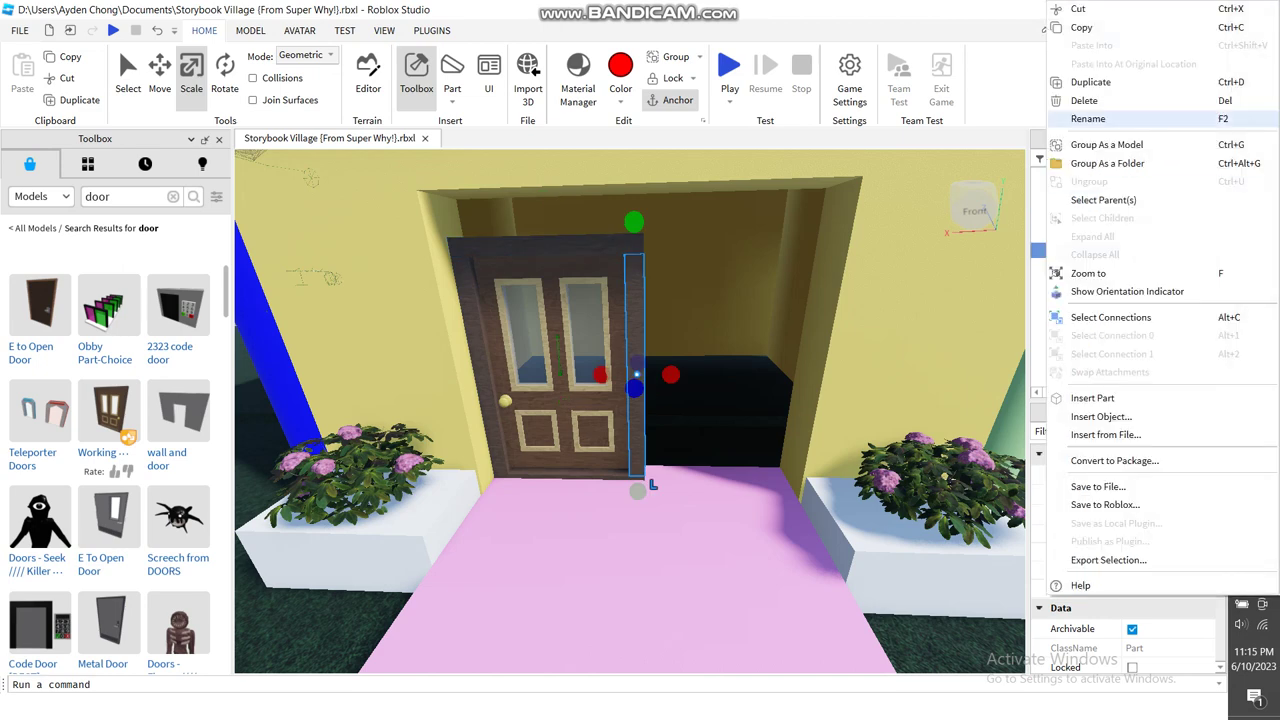
{"action": "left_click", "coordinate": [1120, 101]}
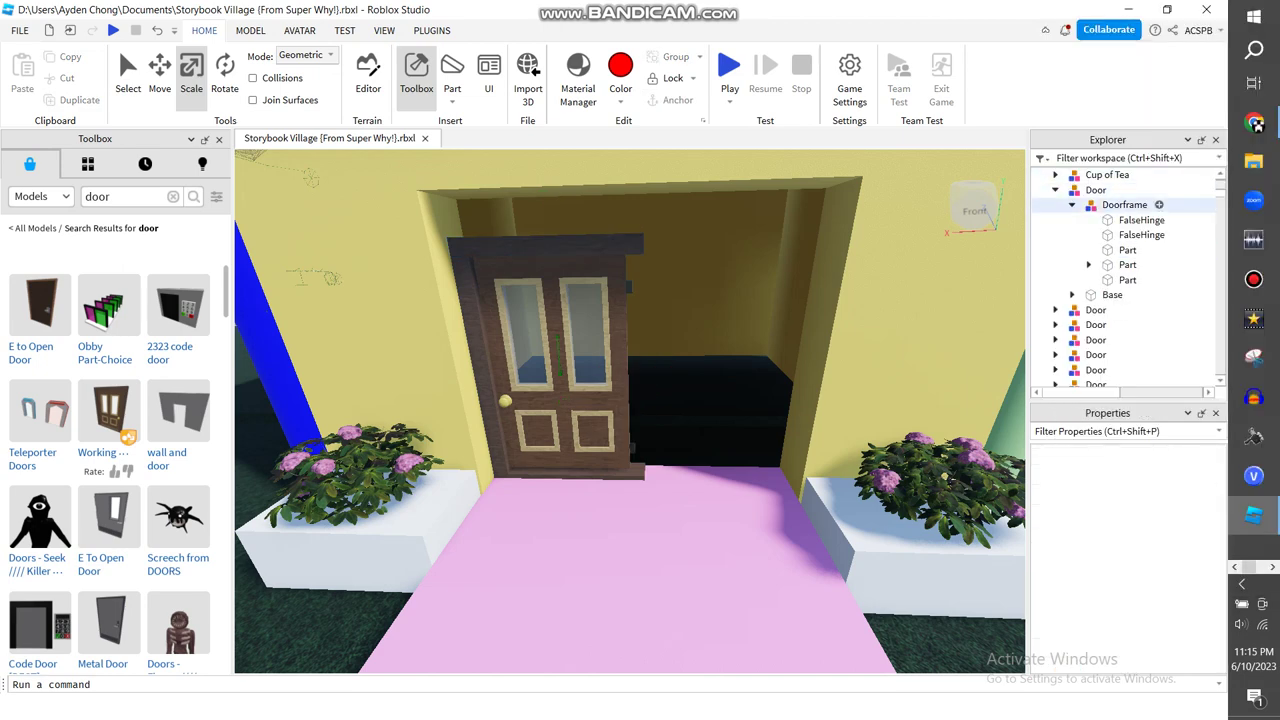
{"action": "left_click", "coordinate": [1072, 205]}
{"action": "left_click", "coordinate": [1055, 190]}
- Extend the yellow wall part above the doorway down to the top of the door
{"action": "left_click", "coordinate": [740, 172]}
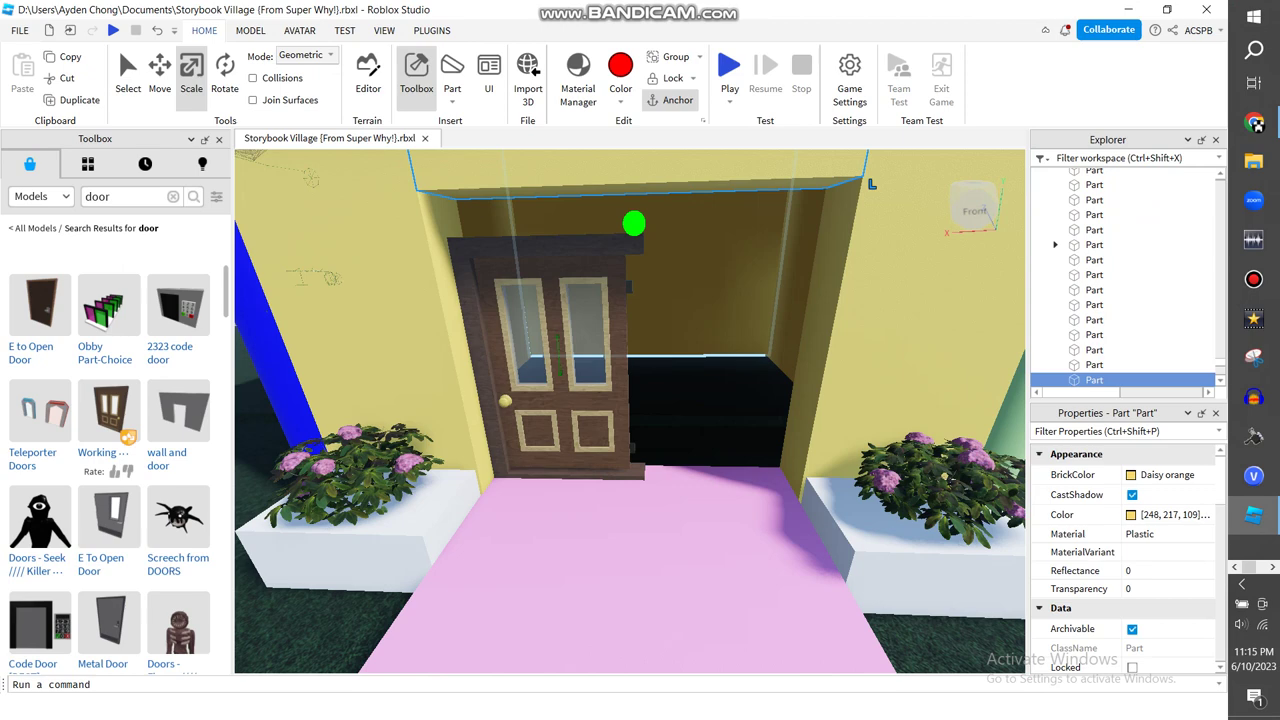
{"action": "left_click_drag", "start_coordinate": [634, 223], "coordinate": [634, 263]}
- Duplicate the door, rotate the copy 180 degrees and move it to the right half of the doorway
{"action": "left_click", "coordinate": [598, 290]}
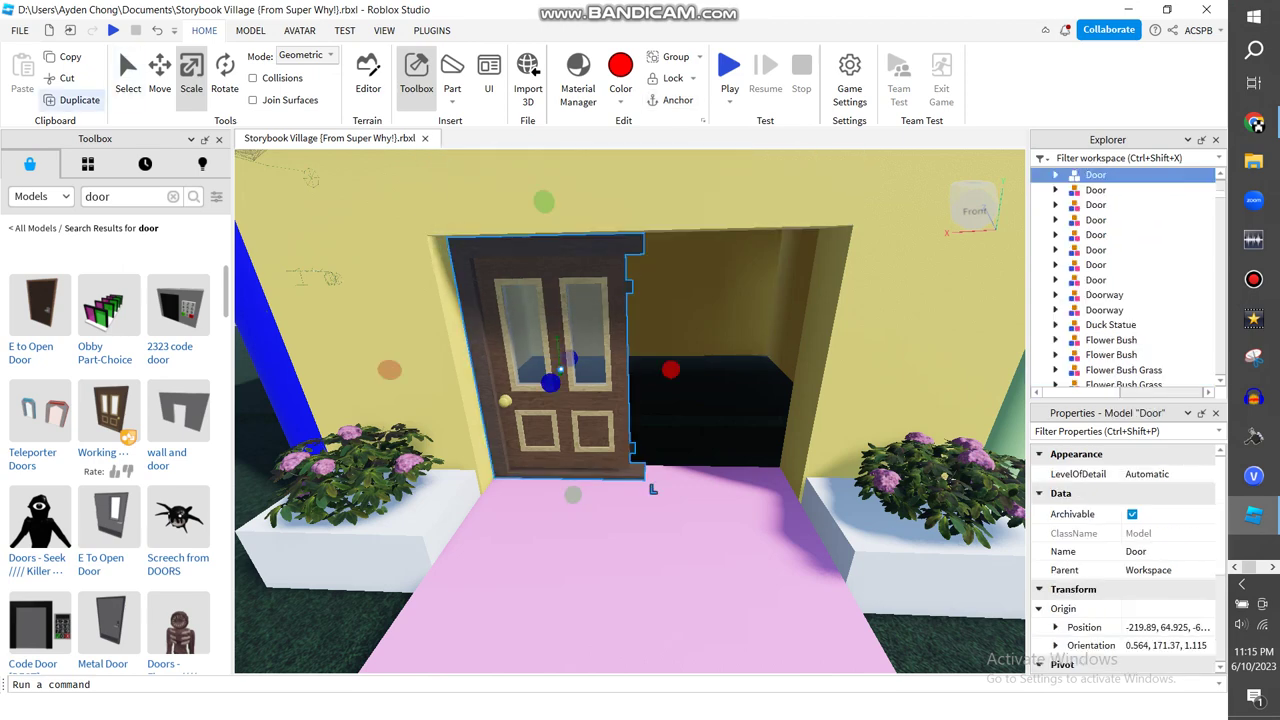
{"action": "left_click", "coordinate": [79, 100]}
{"action": "left_click", "coordinate": [225, 75]}
{"action": "left_click_drag", "start_coordinate": [502, 396], "coordinate": [636, 362]}
{"action": "left_click", "coordinate": [160, 75]}
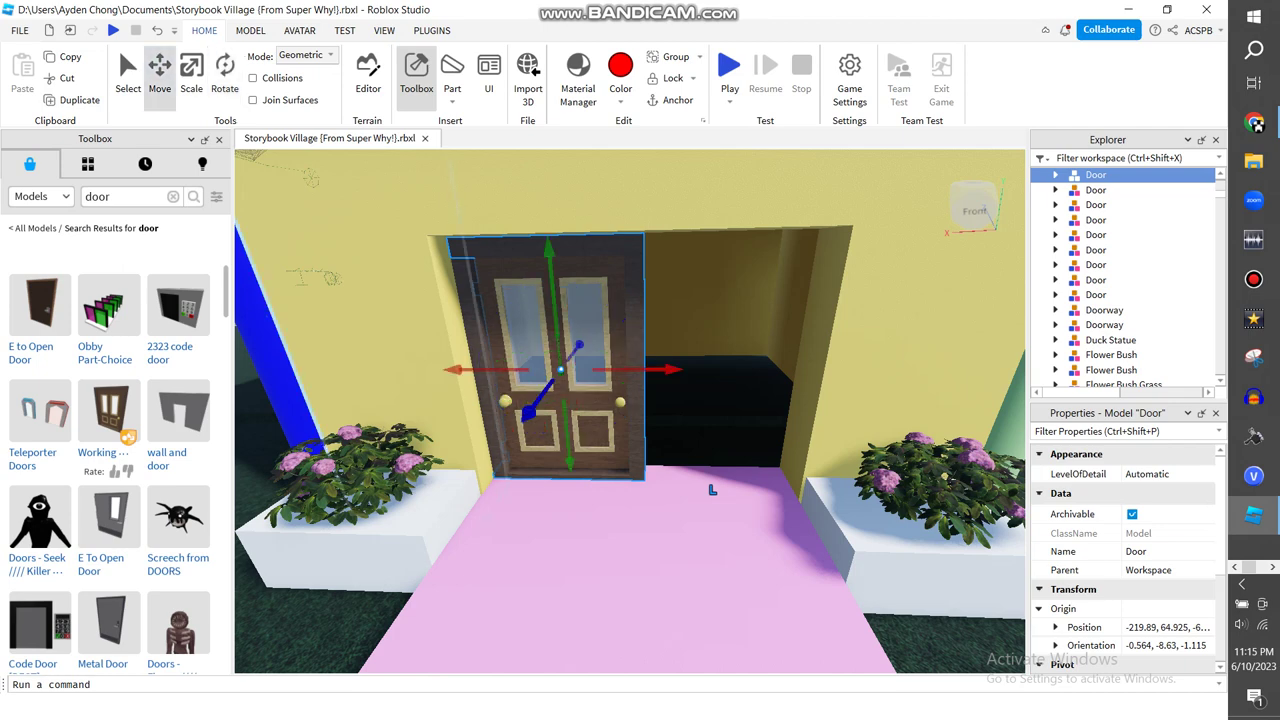
{"action": "left_click_drag", "start_coordinate": [484, 370], "coordinate": [638, 370]}
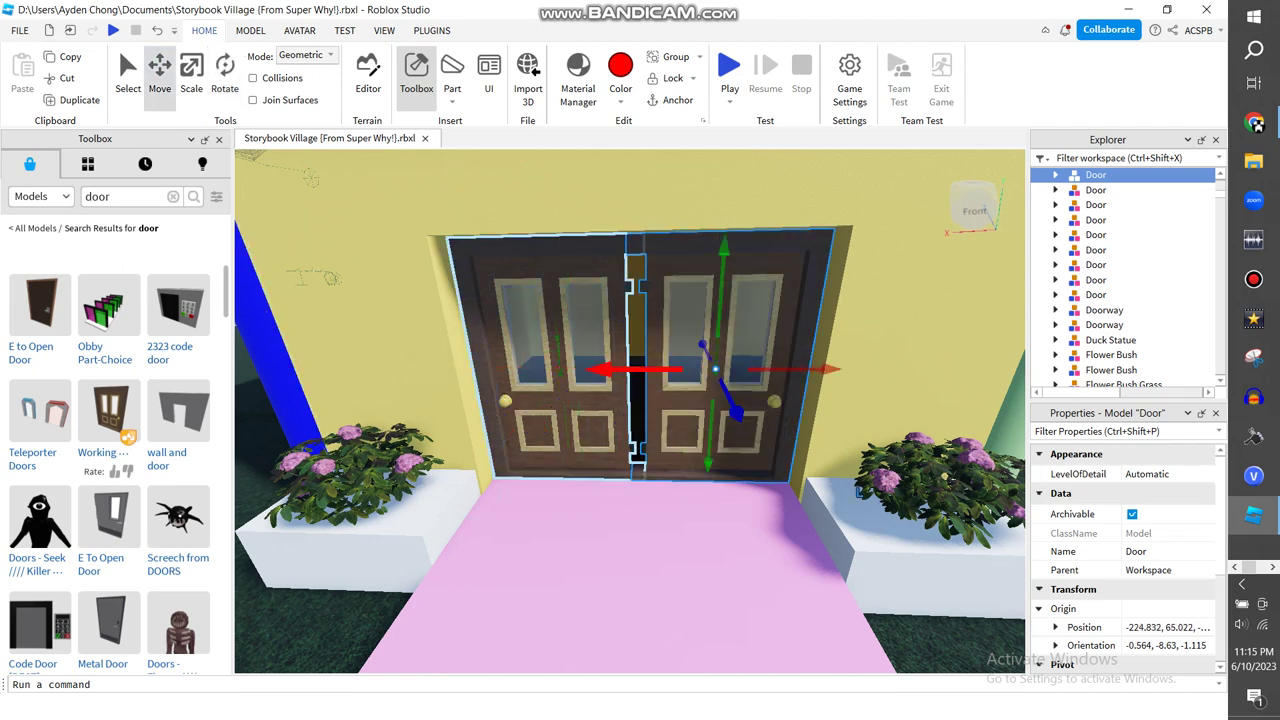
- Swap the two doors' places so the rotated copy is on the left and both knobs face the middle
{"action": "right_click_drag", "start_coordinate": [640, 255], "coordinate": [650, 215]}
{"action": "right_click_drag", "start_coordinate": [666, 276], "coordinate": [666, 256]}
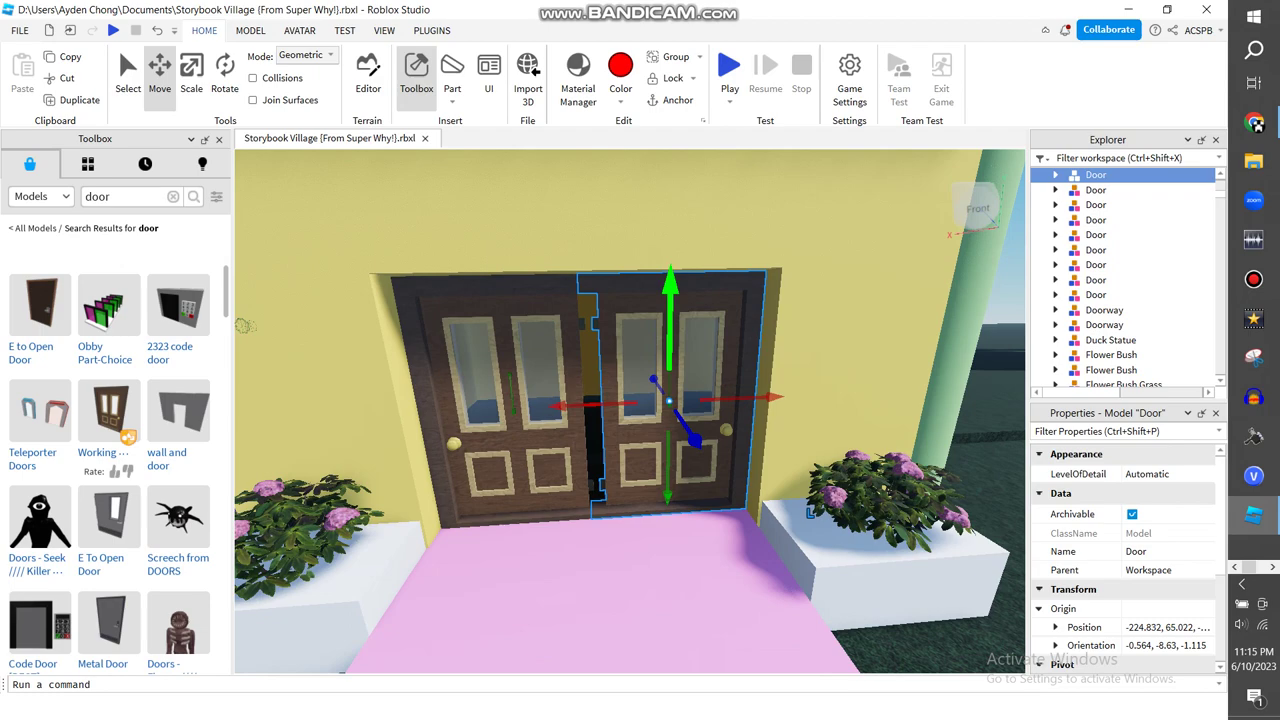
{"action": "scroll", "coordinate": [666, 290], "scroll_direction": "up", "scroll_amount": 3}
{"action": "scroll", "coordinate": [666, 290], "scroll_direction": "down", "scroll_amount": 3}
{"action": "left_click_drag", "start_coordinate": [590, 424], "coordinate": [409, 428]}
{"action": "left_click", "coordinate": [586, 392]}
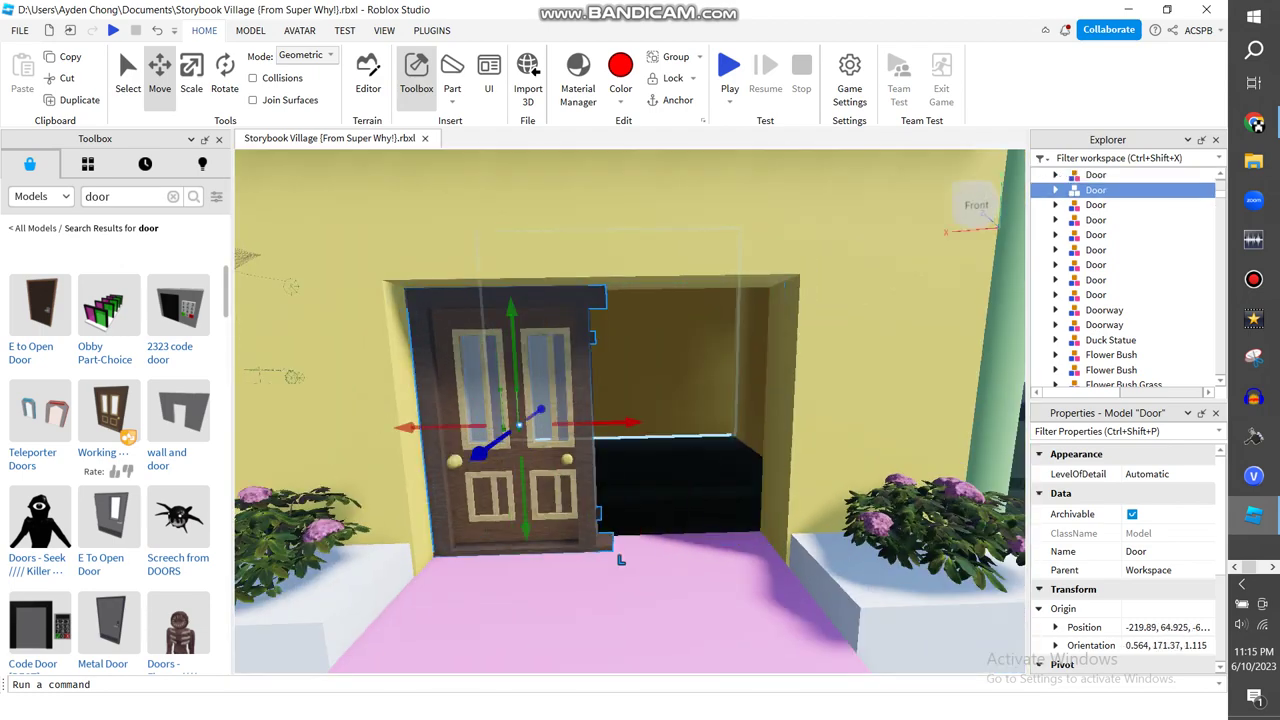
{"action": "left_click_drag", "start_coordinate": [630, 422], "coordinate": [811, 419]}
- Shorten the wall part above the double doors to make the opening slightly taller
{"action": "scroll", "coordinate": [811, 419], "scroll_direction": "down", "scroll_amount": 3}
{"action": "left_click", "coordinate": [682, 288]}
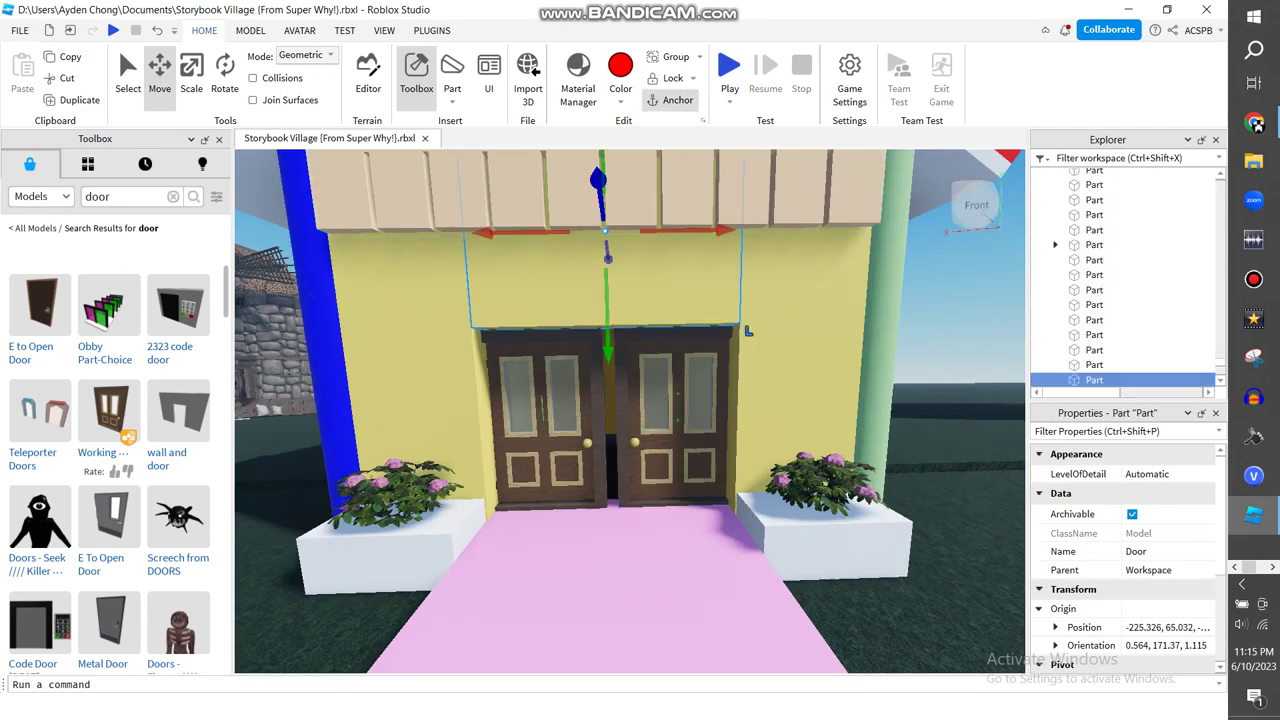
{"action": "left_click", "coordinate": [192, 76]}
{"action": "left_click_drag", "start_coordinate": [608, 355], "coordinate": [608, 330]}
- Scale the left and right doors slightly taller towards the raised top of the opening
{"action": "left_click", "coordinate": [556, 410]}
{"action": "mouse_move", "coordinate": [534, 303]}
{"action": "left_mouse_down"}
{"action": "mouse_move", "coordinate": [534, 276]}
{"action": "mouse_move", "coordinate": [534, 289]}
{"action": "left_mouse_up"}
{"action": "left_click", "coordinate": [674, 390]}
{"action": "mouse_move", "coordinate": [678, 297]}
{"action": "left_mouse_down"}
{"action": "mouse_move", "coordinate": [678, 274]}
{"action": "mouse_move", "coordinate": [678, 287]}
{"action": "left_mouse_up"}
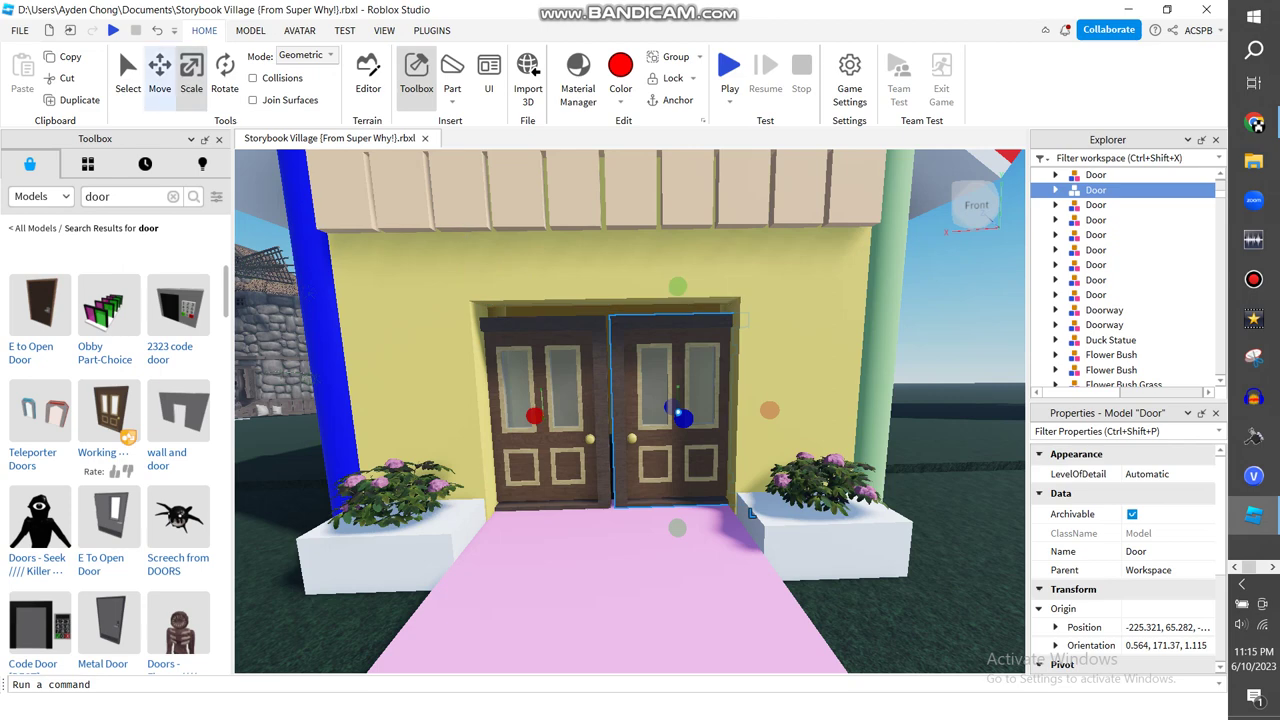
- Move both doors inward so that their frames overlap at the middle of the doorway
{"action": "left_click", "coordinate": [160, 76]}
{"action": "left_click_drag", "start_coordinate": [585, 413], "coordinate": [649, 412]}
{"action": "left_click", "coordinate": [562, 398]}
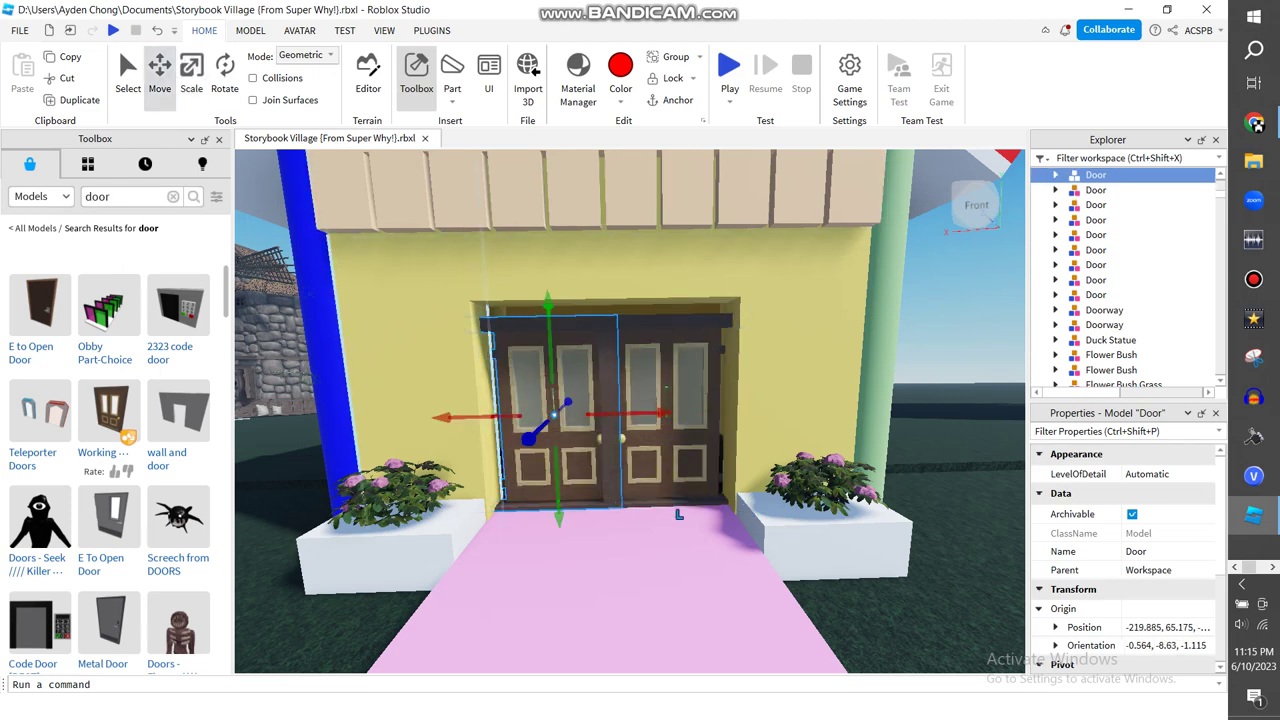
{"action": "left_click", "coordinate": [428, 375]}
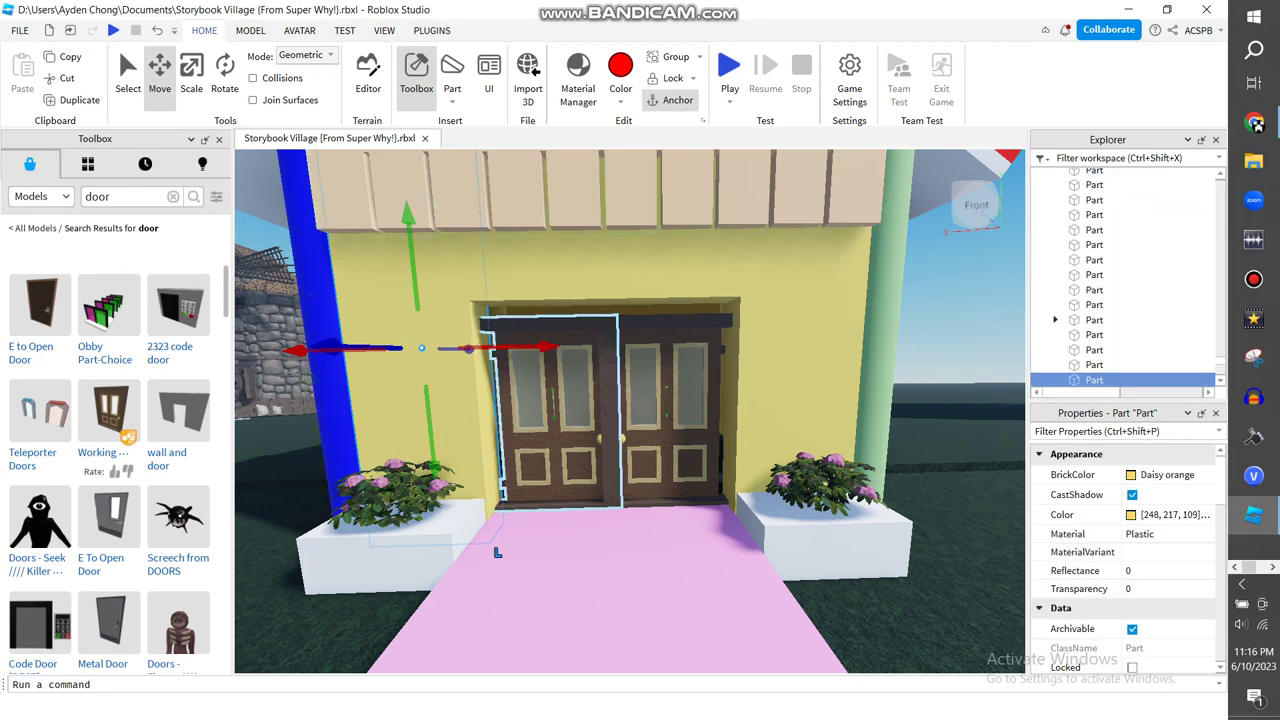
- Scale both doors up until their tops reach the wall part above the opening
{"action": "left_click", "coordinate": [553, 415]}
{"action": "key", "text": "ctrl+3"}
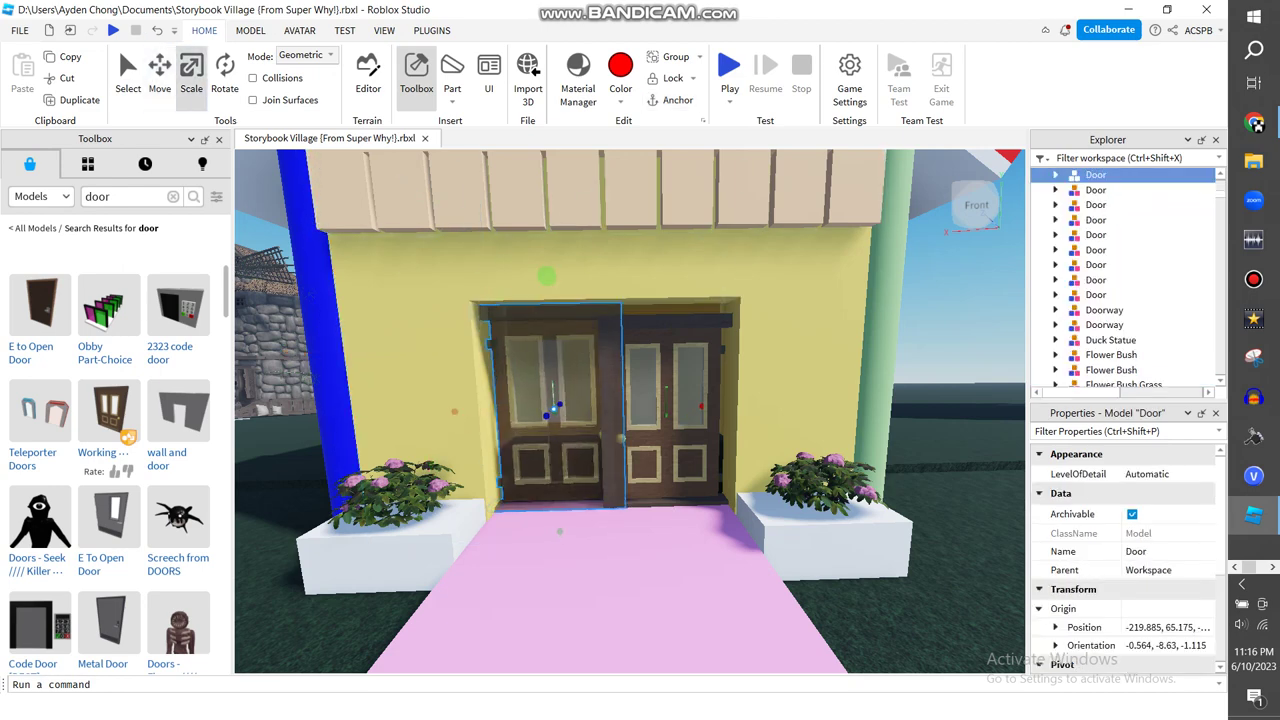
{"action": "mouse_move", "coordinate": [546, 276]}
{"action": "left_mouse_down"}
{"action": "mouse_move", "coordinate": [545, 263]}
{"action": "mouse_move", "coordinate": [546, 276]}
{"action": "left_mouse_up"}
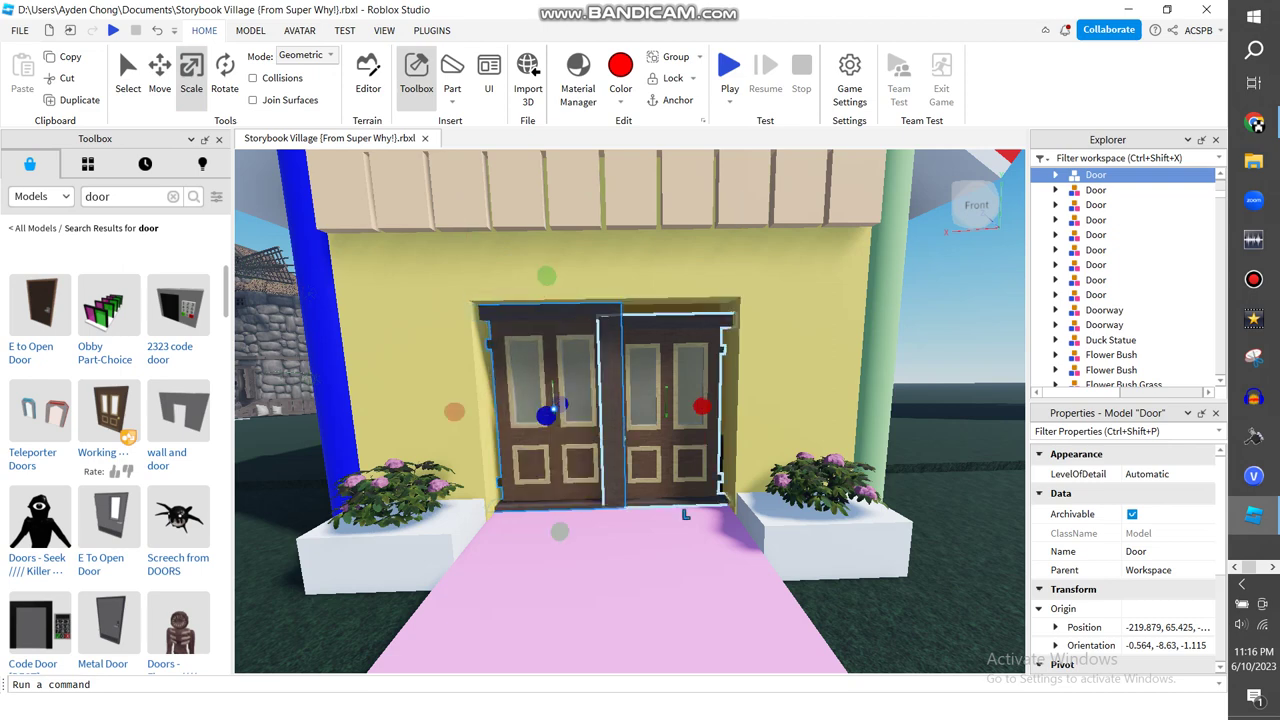
{"action": "left_click", "coordinate": [667, 390]}
{"action": "left_click_drag", "start_coordinate": [666, 286], "coordinate": [666, 274]}
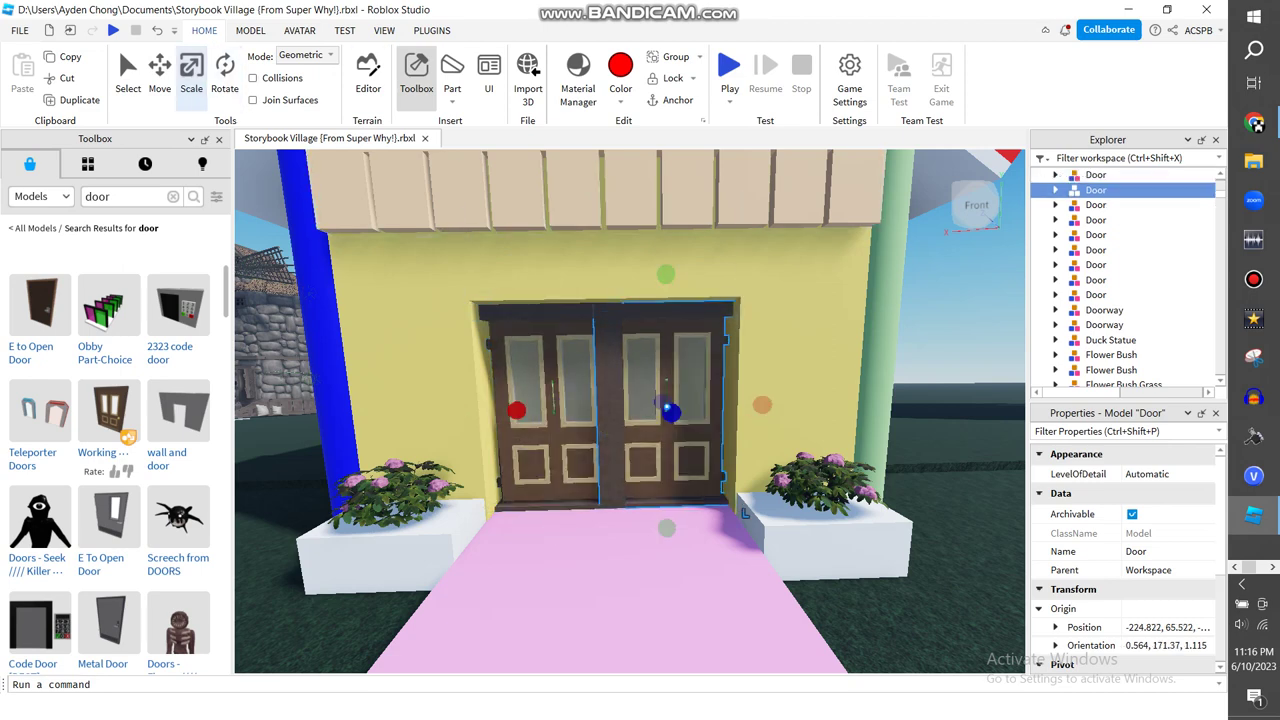
- Move the left and right doors 0.5 studs outward to the sides of the doorway
{"action": "left_click", "coordinate": [160, 76]}
{"action": "left_click", "coordinate": [550, 390]}
{"action": "left_click_drag", "start_coordinate": [663, 407], "coordinate": [651, 407]}
{"action": "left_click", "coordinate": [667, 395]}
{"action": "left_click_drag", "start_coordinate": [772, 405], "coordinate": [784, 405]}
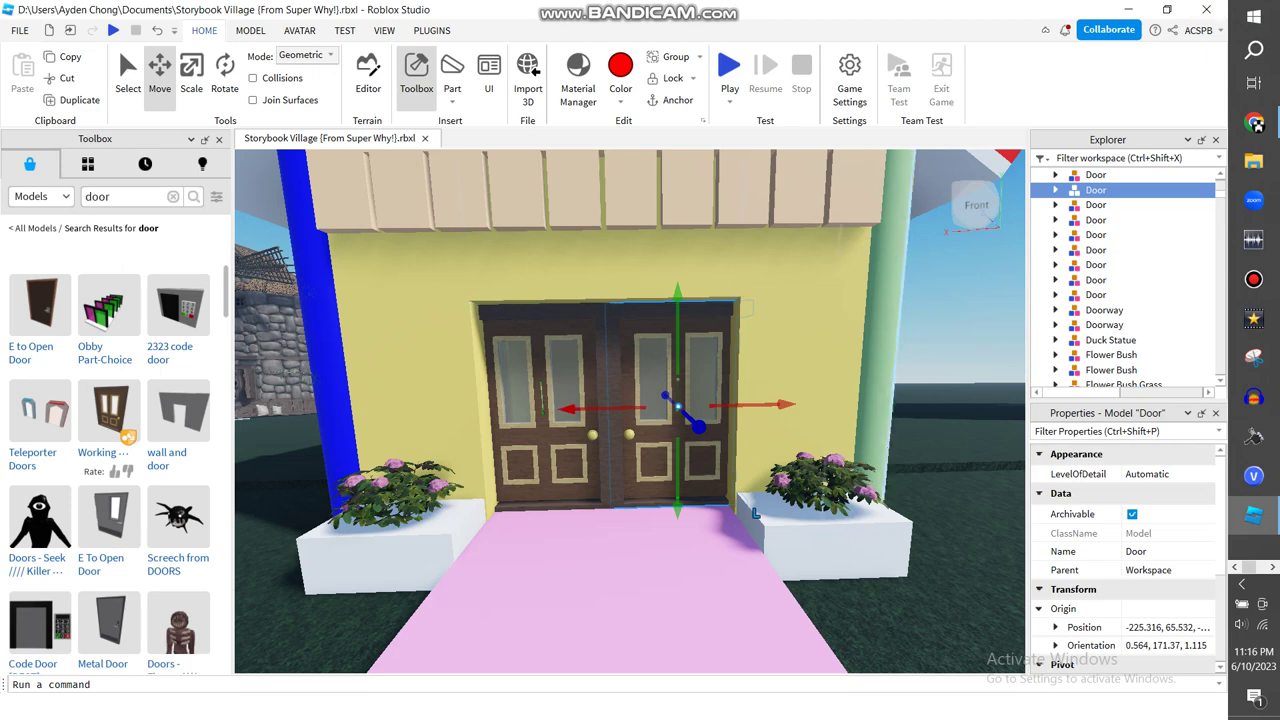
- Delete the vertical centre post from the right door's Doorframe group
{"action": "left_click", "coordinate": [1055, 190]}
{"action": "left_click", "coordinate": [1072, 205]}
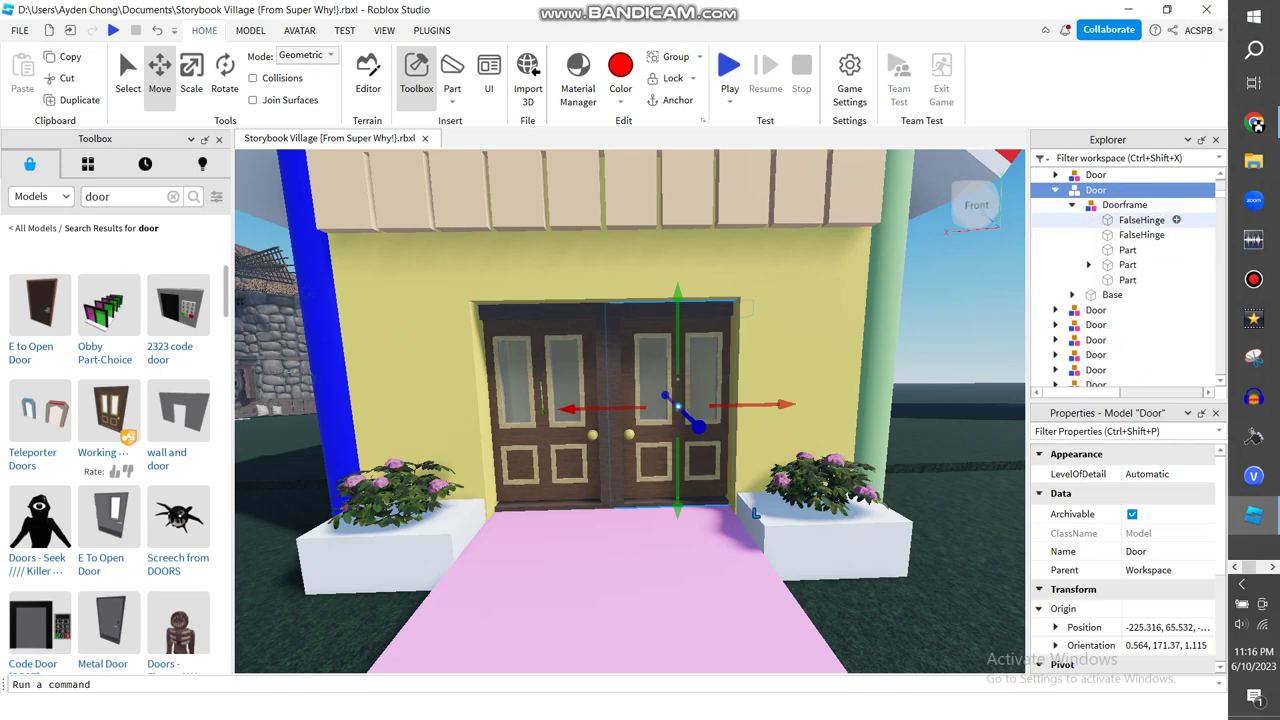
{"action": "left_click", "coordinate": [1128, 250]}
{"action": "left_click", "coordinate": [1128, 265]}
{"action": "left_click", "coordinate": [1128, 280]}
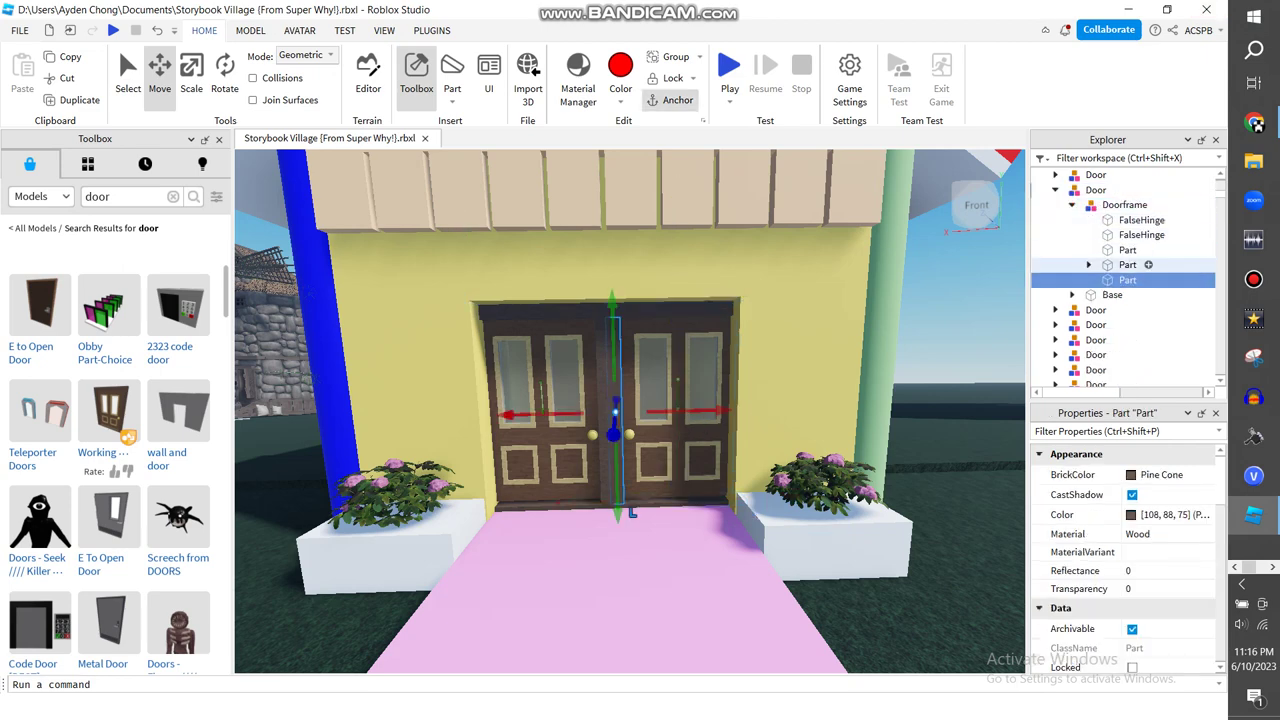
{"action": "right_click", "coordinate": [1128, 280]}
{"action": "left_click", "coordinate": [1128, 101]}
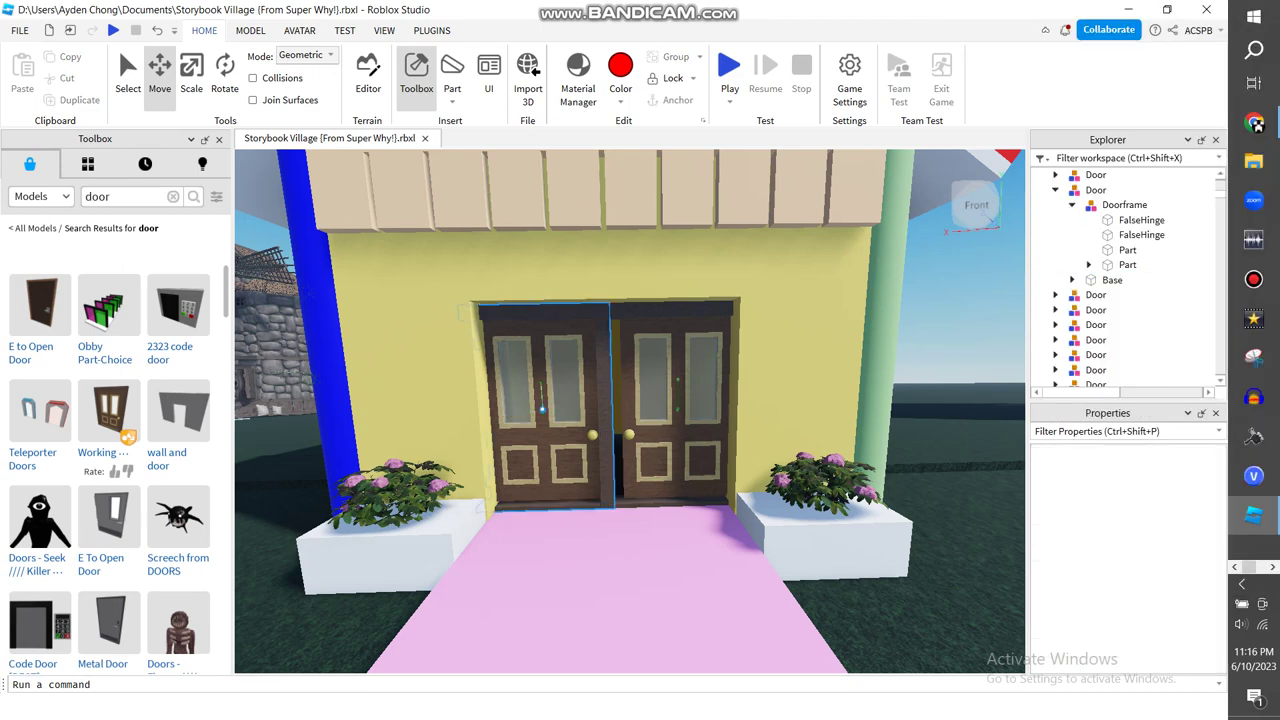
- Delete the vertical centre post from the left door's Doorframe group
{"action": "left_click", "coordinate": [1096, 175]}
{"action": "left_click", "coordinate": [1055, 190]}
{"action": "left_click", "coordinate": [1055, 175]}
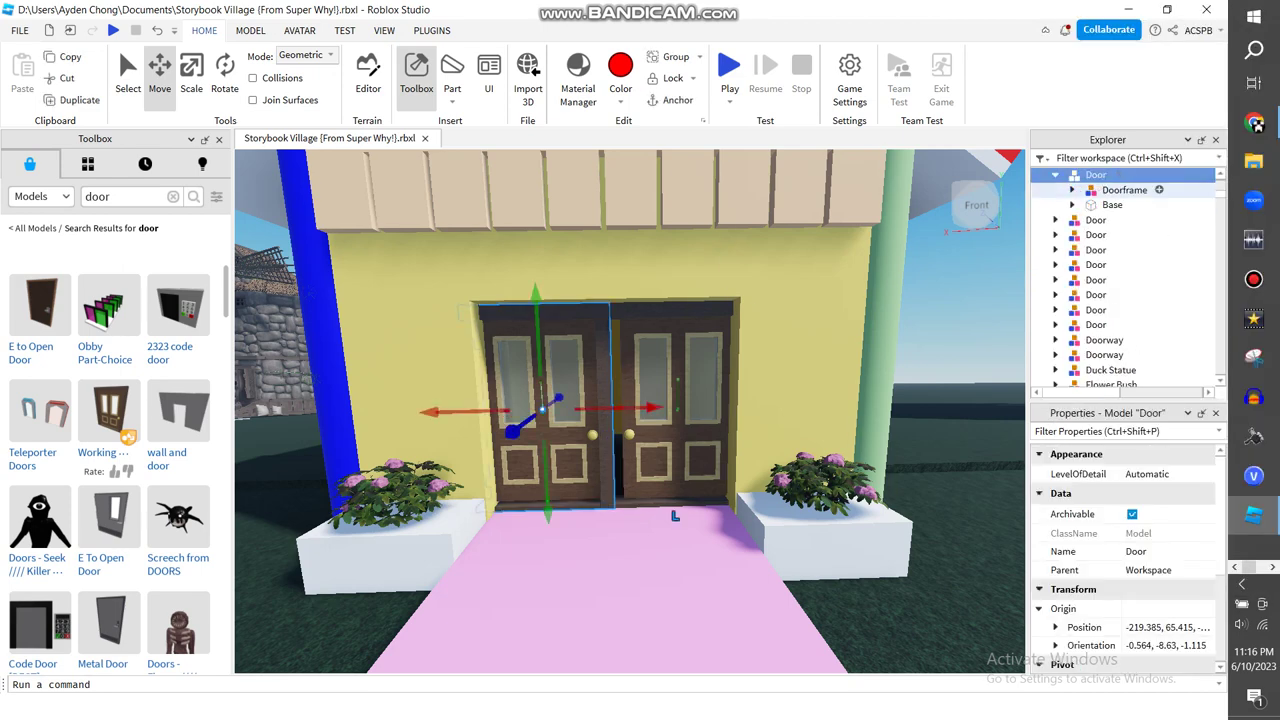
{"action": "left_click", "coordinate": [1073, 190]}
{"action": "left_click", "coordinate": [1122, 265]}
{"action": "left_click", "coordinate": [1122, 250]}
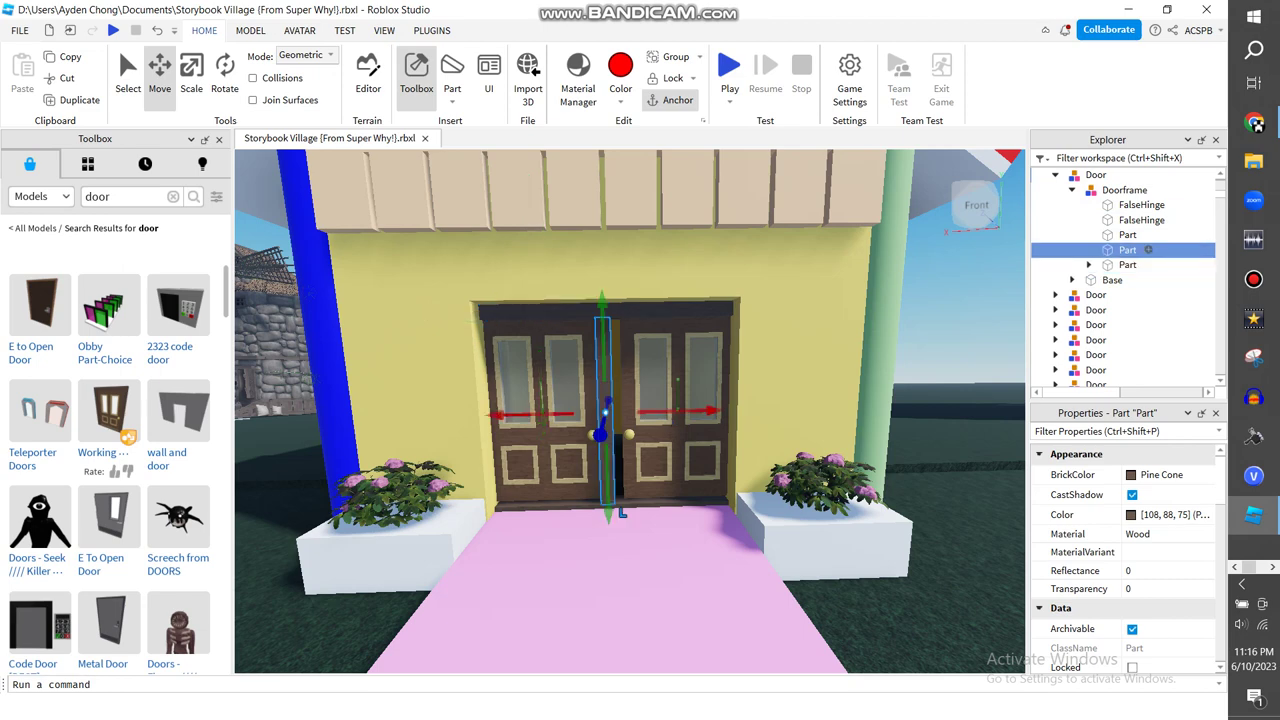
{"action": "right_click", "coordinate": [1122, 250]}
{"action": "left_click", "coordinate": [1128, 101]}
- Set the move snapping to 0.25 studs and move both doors inward until they meet at the middle
{"action": "left_click", "coordinate": [1096, 175]}
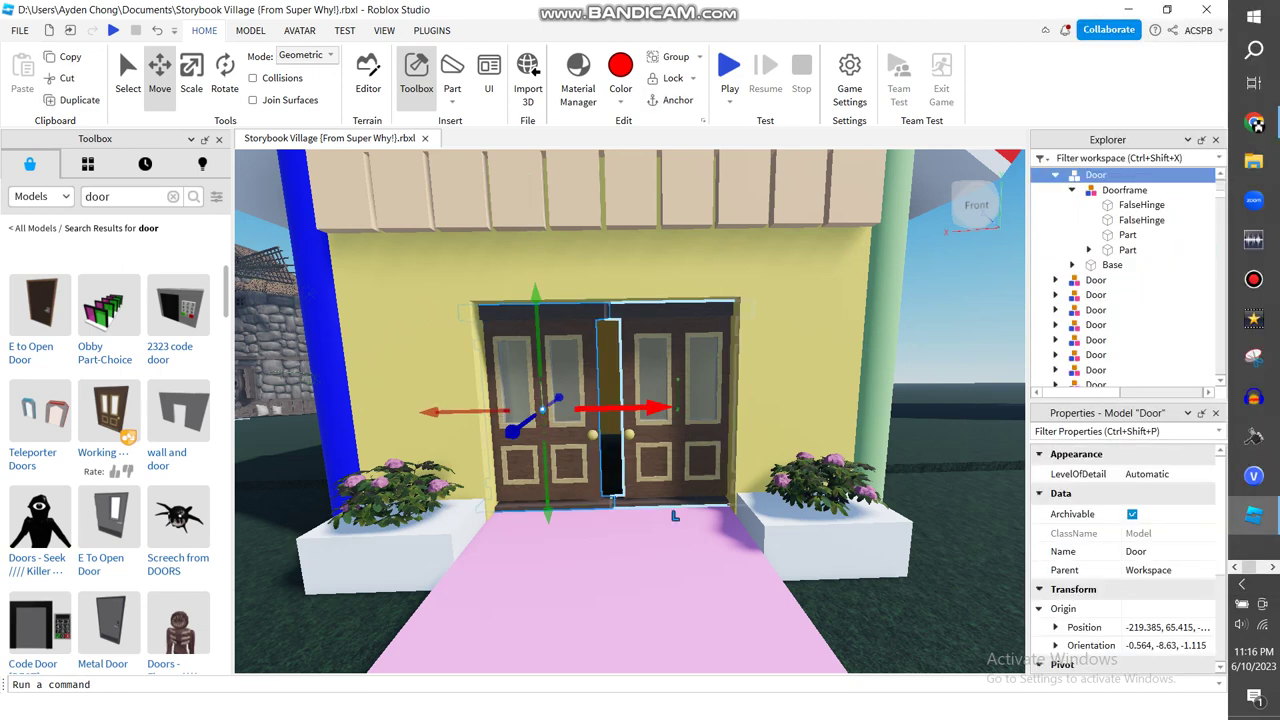
{"action": "left_click_drag", "start_coordinate": [622, 408], "coordinate": [634, 408]}
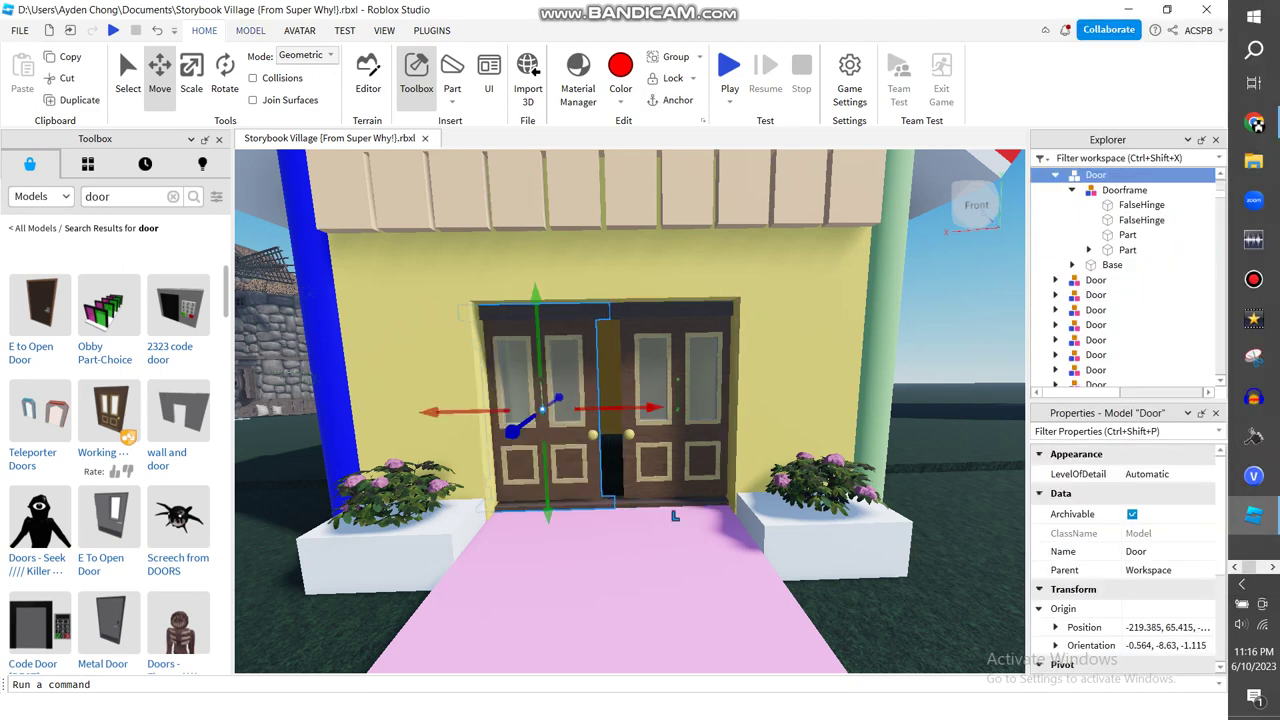
{"action": "left_click", "coordinate": [250, 30]}
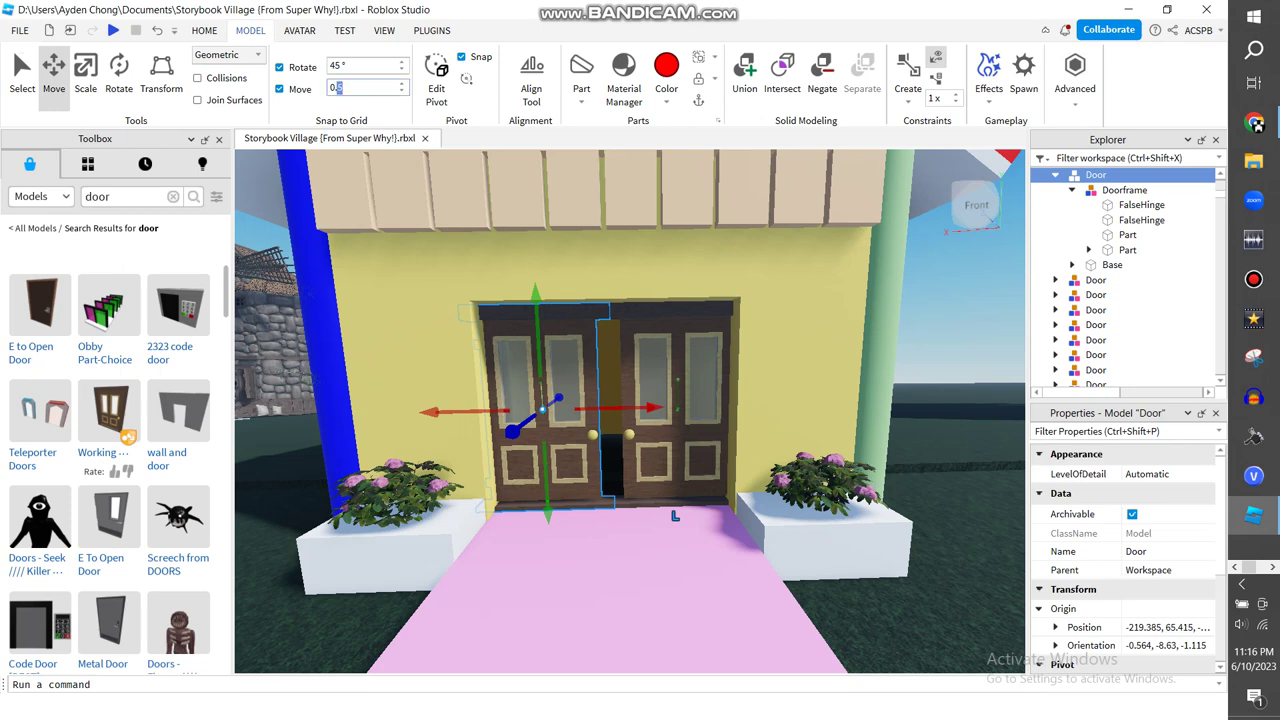
{"action": "type", "text": "25"}
{"action": "left_click_drag", "start_coordinate": [638, 408], "coordinate": [594, 408]}
{"action": "left_click", "coordinate": [664, 420]}
{"action": "left_click", "coordinate": [574, 424]}
{"action": "left_click", "coordinate": [664, 422]}
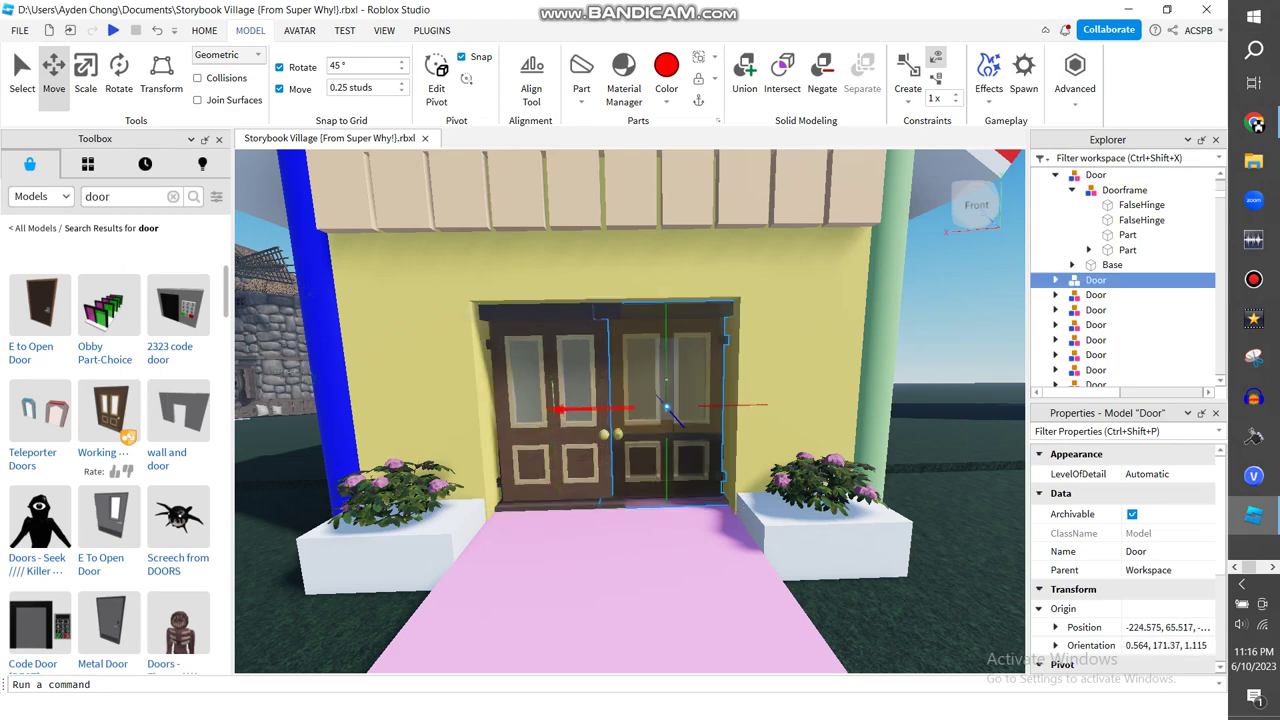
- Extend the yellow wall parts on both sides of the doorway inward to close the gaps beside the doors
{"action": "scroll", "coordinate": [594, 408], "scroll_direction": "up", "scroll_amount": 1}
{"action": "scroll", "coordinate": [594, 408], "scroll_direction": "down", "scroll_amount": 5}
{"action": "right_click_drag", "start_coordinate": [600, 415], "coordinate": [640, 420]}
{"action": "scroll", "coordinate": [640, 420], "scroll_direction": "up", "scroll_amount": 1}
{"action": "scroll", "coordinate": [640, 411], "scroll_direction": "down", "scroll_amount": 1}
{"action": "left_click", "coordinate": [780, 430]}
{"action": "scroll", "coordinate": [640, 411], "scroll_direction": "up", "scroll_amount": 4}
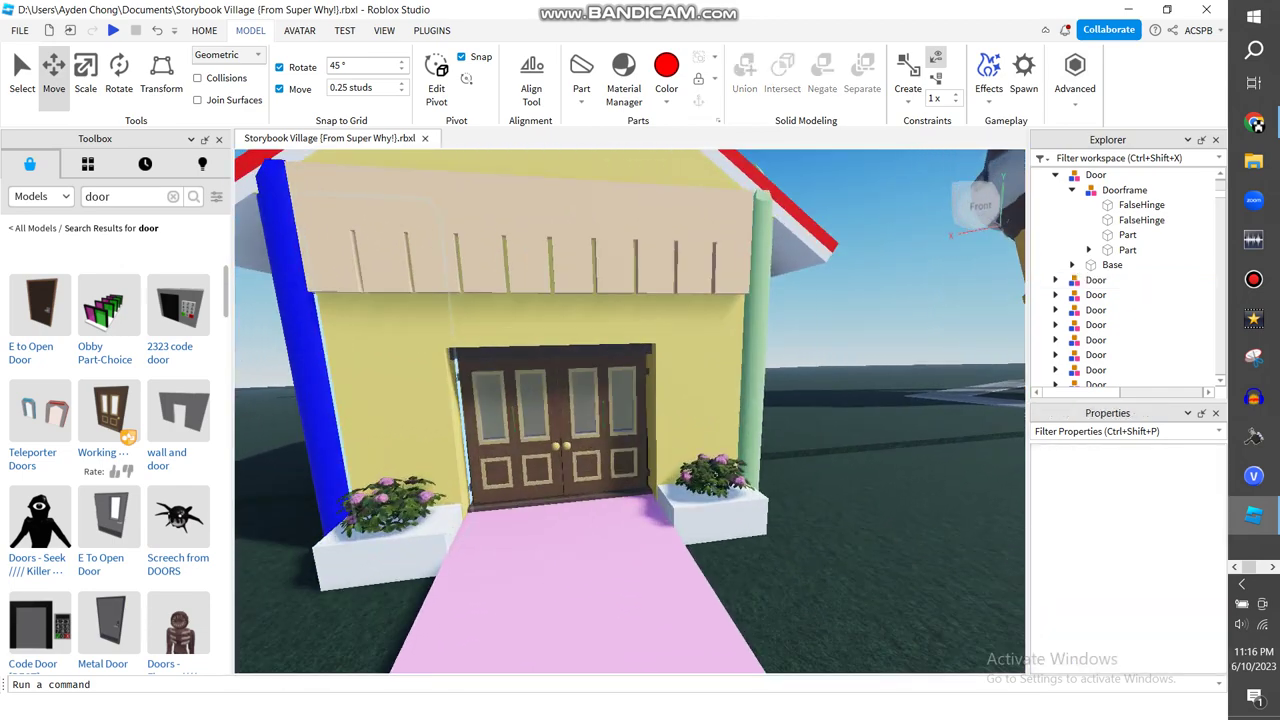
{"action": "left_click", "coordinate": [405, 380]}
{"action": "key", "text": "ctrl+3"}
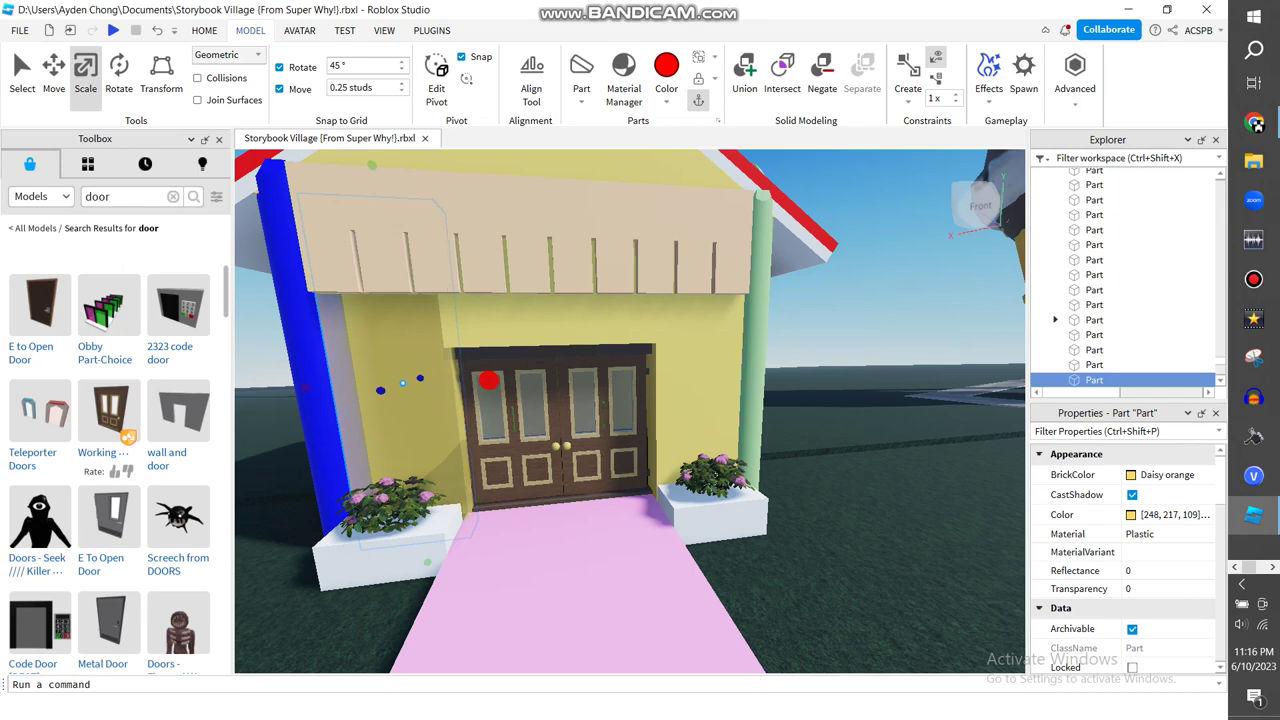
{"action": "left_click", "coordinate": [697, 350]}
{"action": "left_click_drag", "start_coordinate": [625, 374], "coordinate": [619, 374]}
{"action": "scroll", "coordinate": [619, 376], "scroll_direction": "down", "scroll_amount": 2}
{"action": "scroll", "coordinate": [640, 411], "scroll_direction": "down", "scroll_amount": 2}
{"action": "left_click", "coordinate": [780, 430]}
{"action": "scroll", "coordinate": [640, 411], "scroll_direction": "up", "scroll_amount": 2}
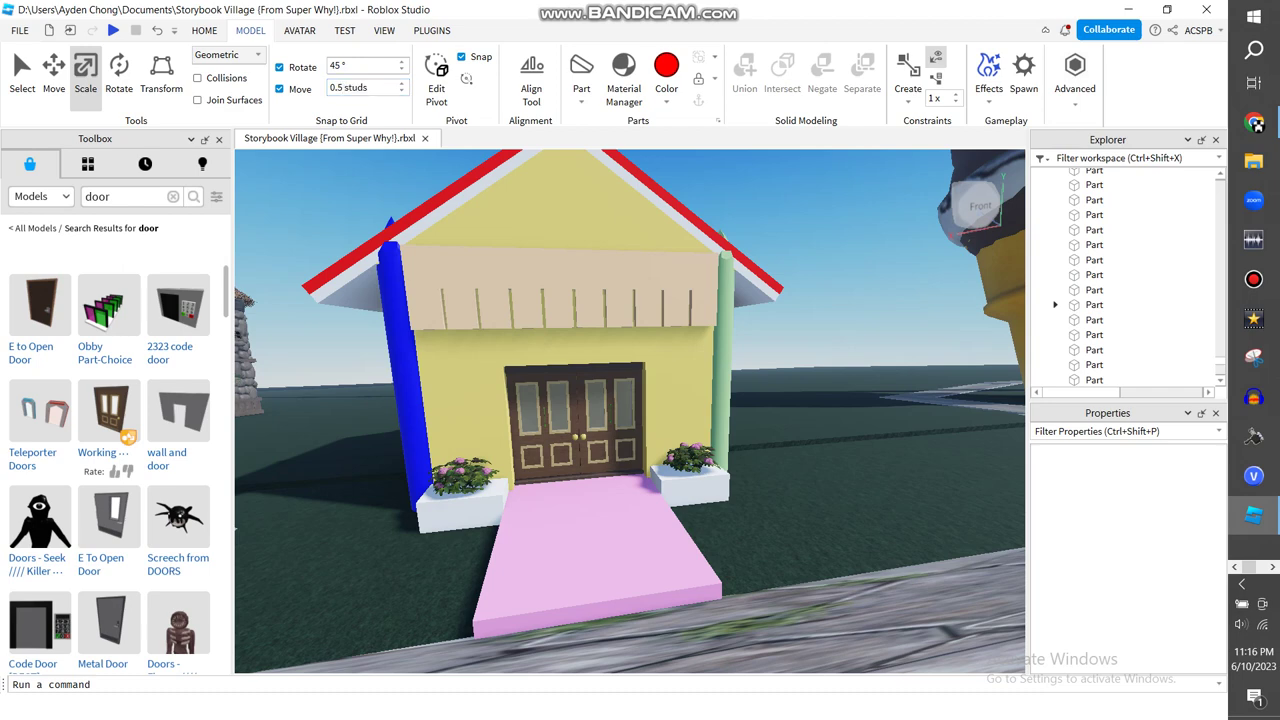
- Save the Storybook Village place to its existing file
{"action": "left_click", "coordinate": [20, 30]}
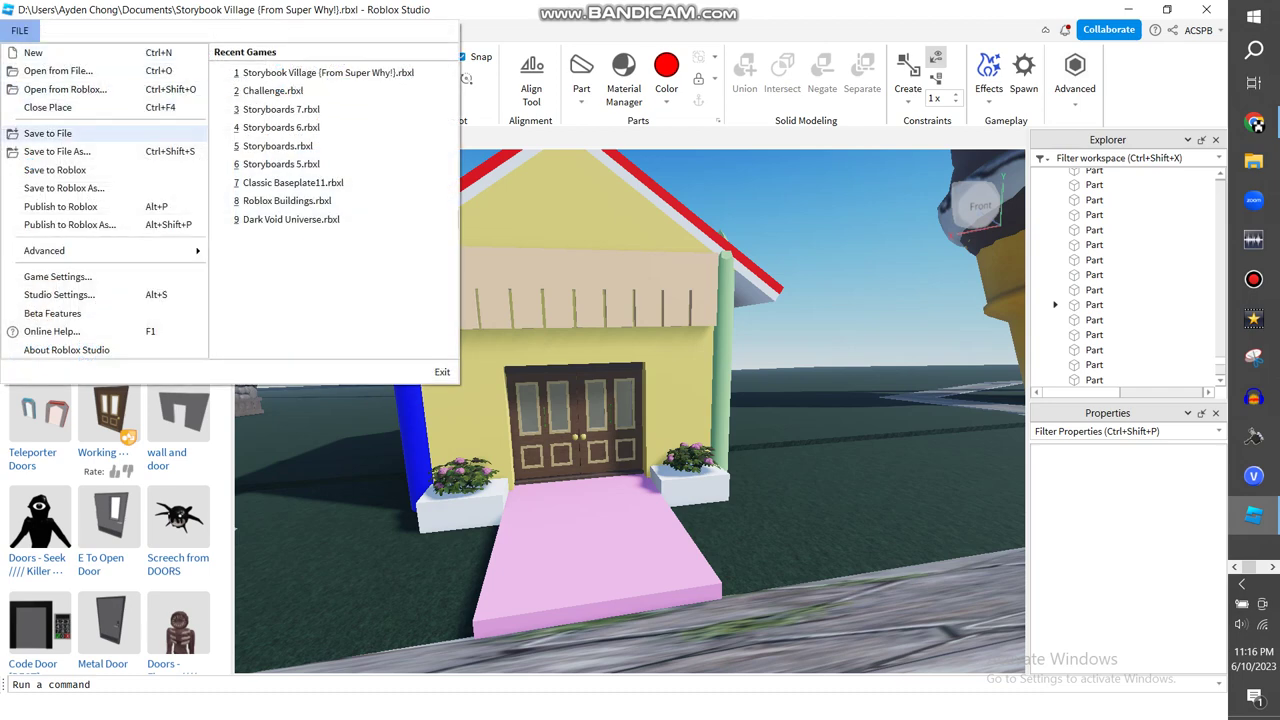
{"action": "left_click", "coordinate": [52, 133]}
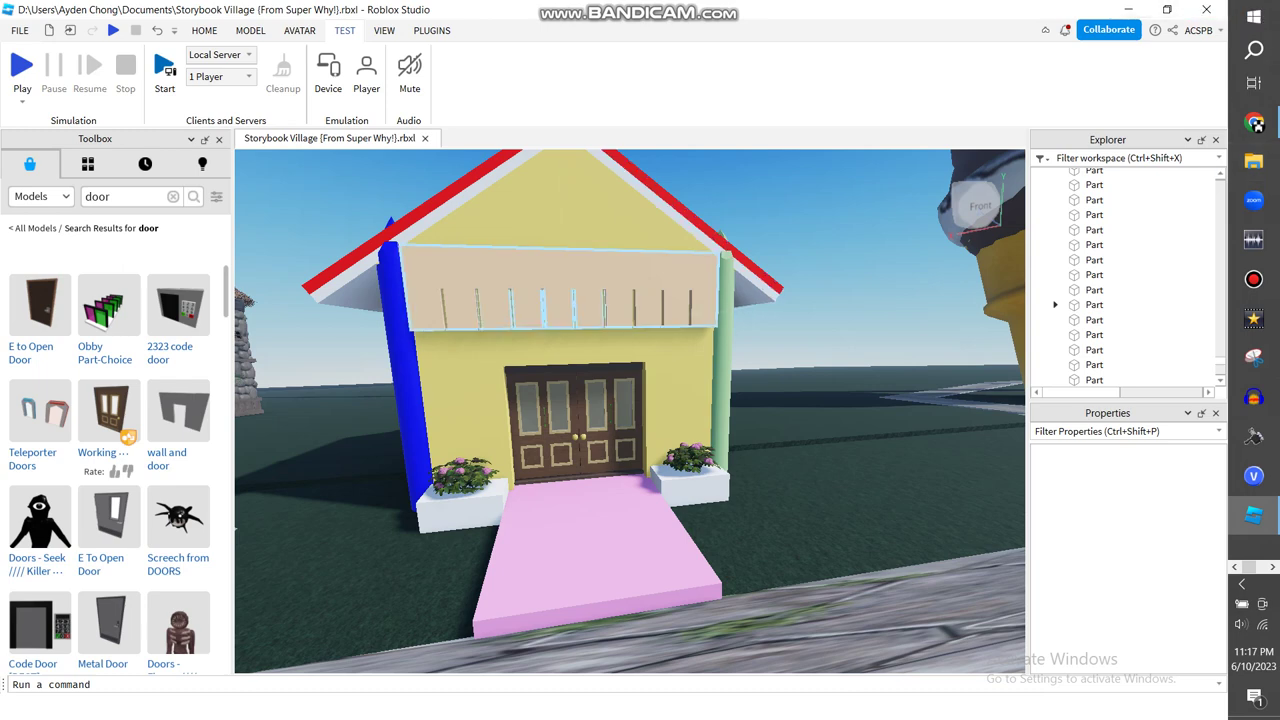
- Start a playtest from the current view in front of the house and check the schoolhouse reference video in Chrome
{"action": "right_click", "coordinate": [700, 289]}
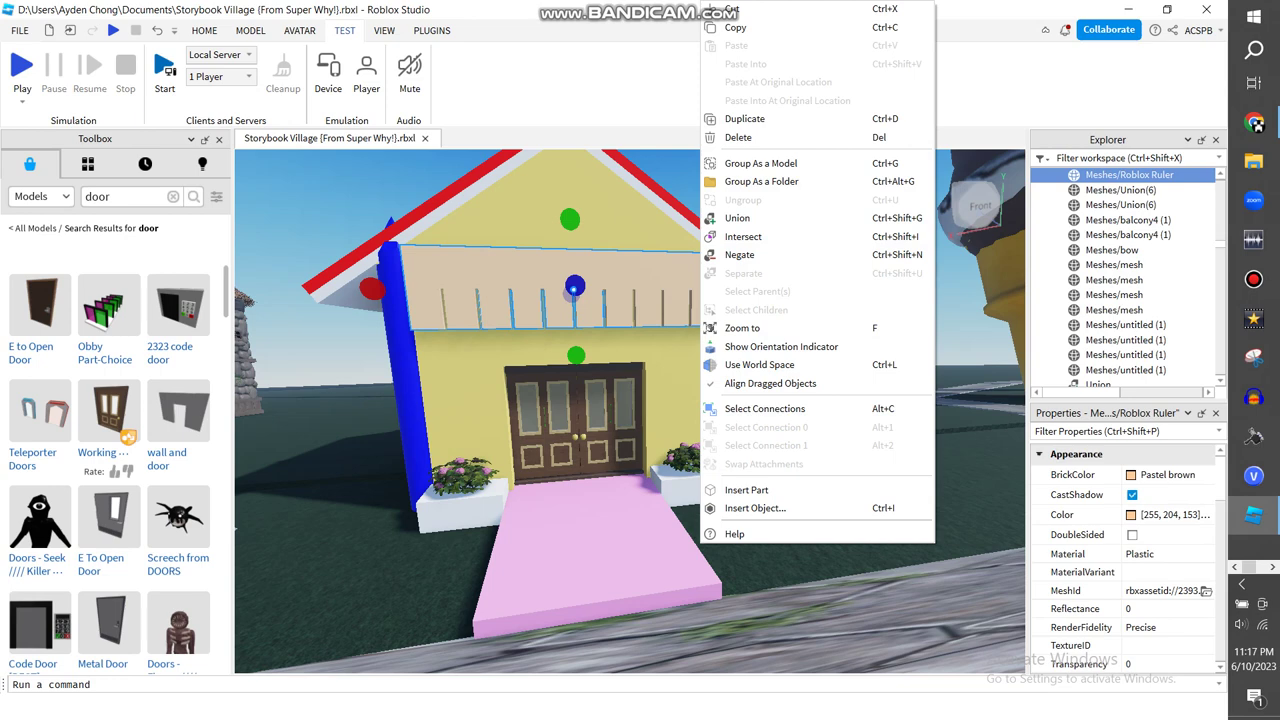
{"action": "left_click", "coordinate": [320, 200]}
{"action": "left_click", "coordinate": [22, 98]}
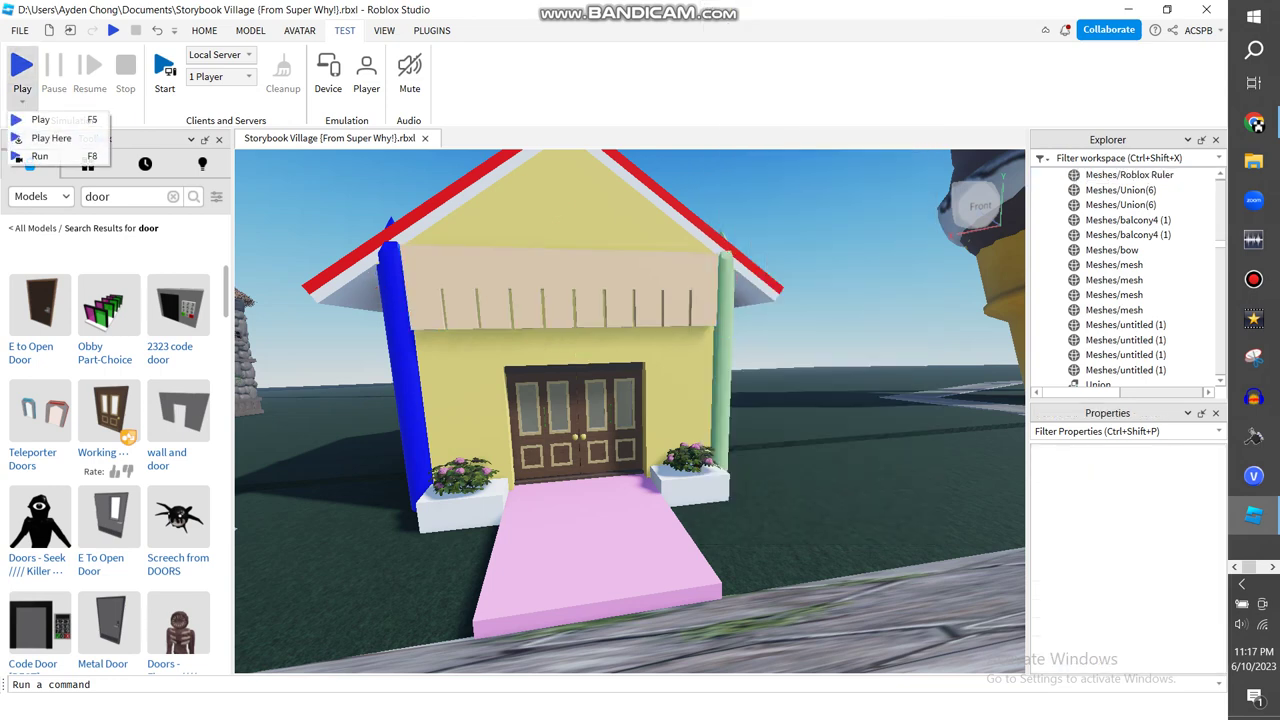
{"action": "left_click", "coordinate": [56, 138]}
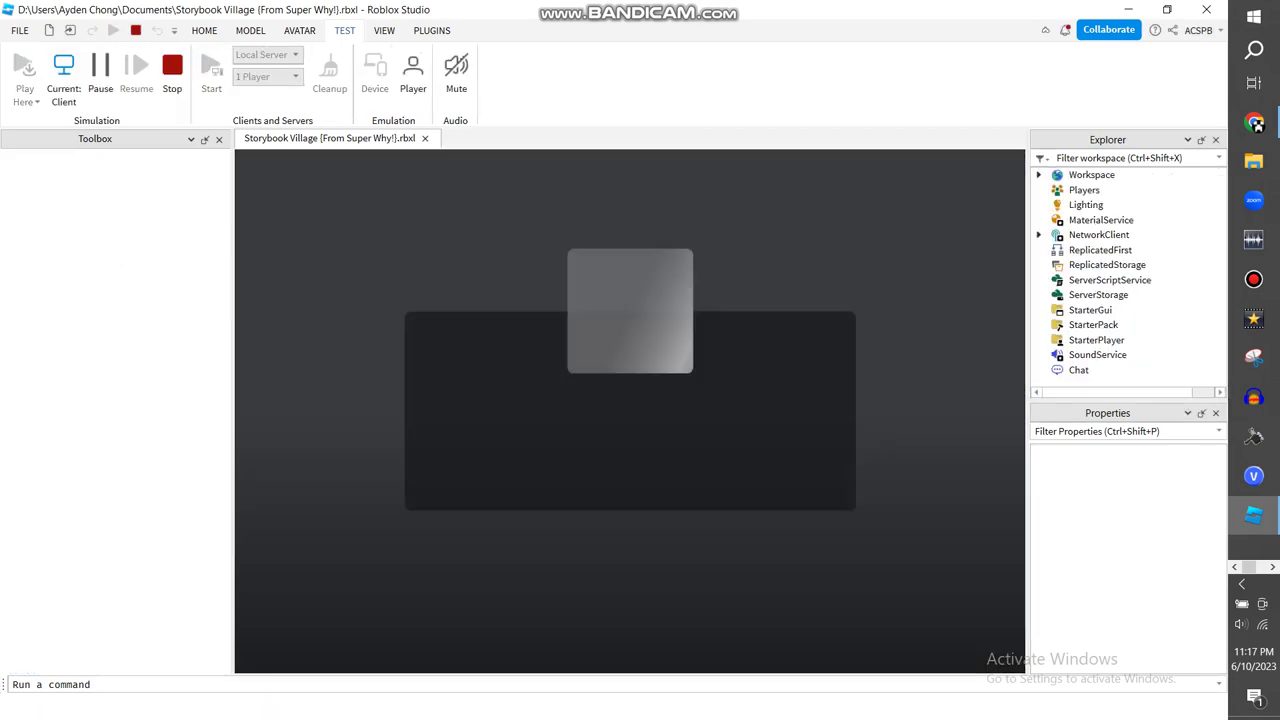
{"action": "left_click", "coordinate": [1254, 122]}
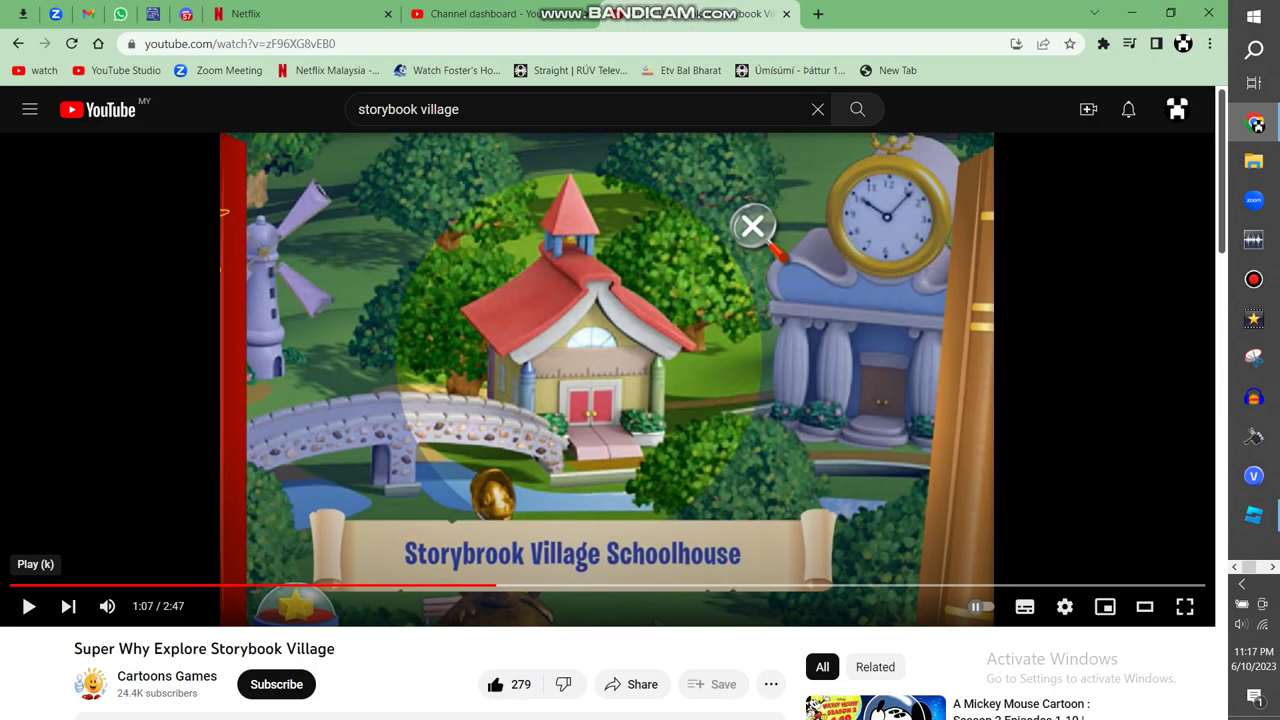
{"action": "left_click", "coordinate": [1256, 124]}
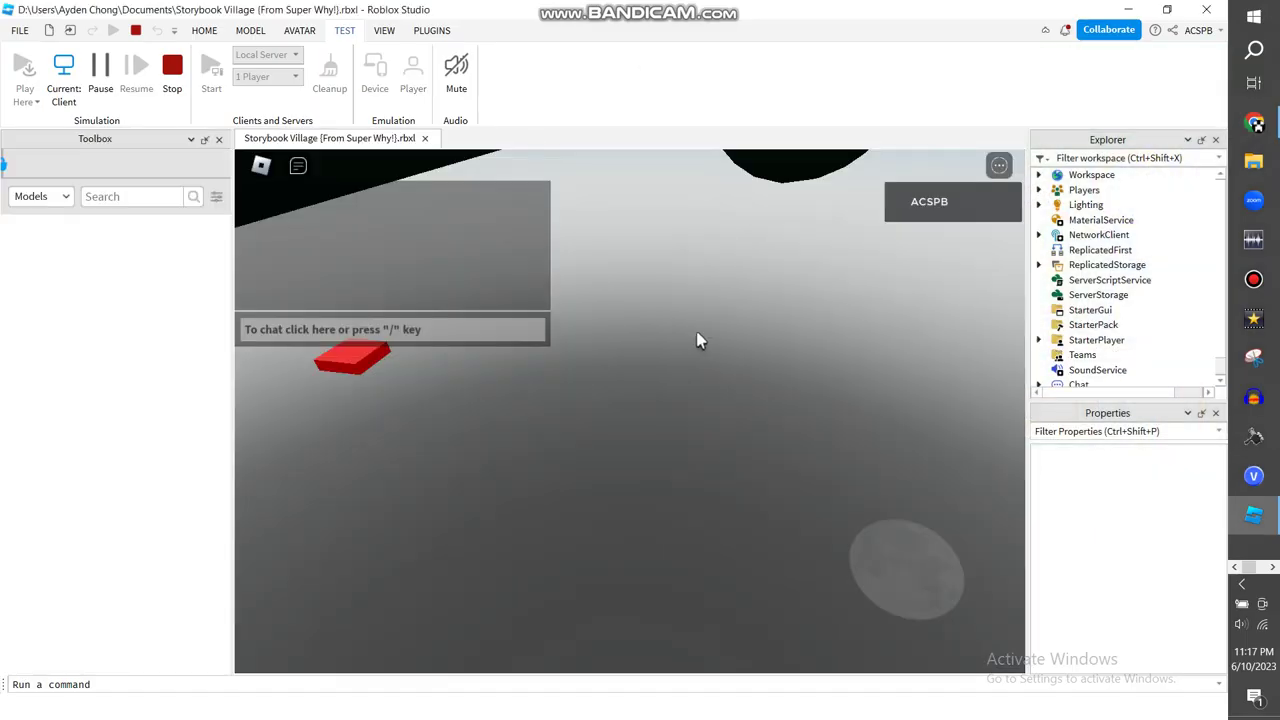
- Walk the character up the pink path to the house and test passing through the double doors
{"action": "key", "text": "w"}
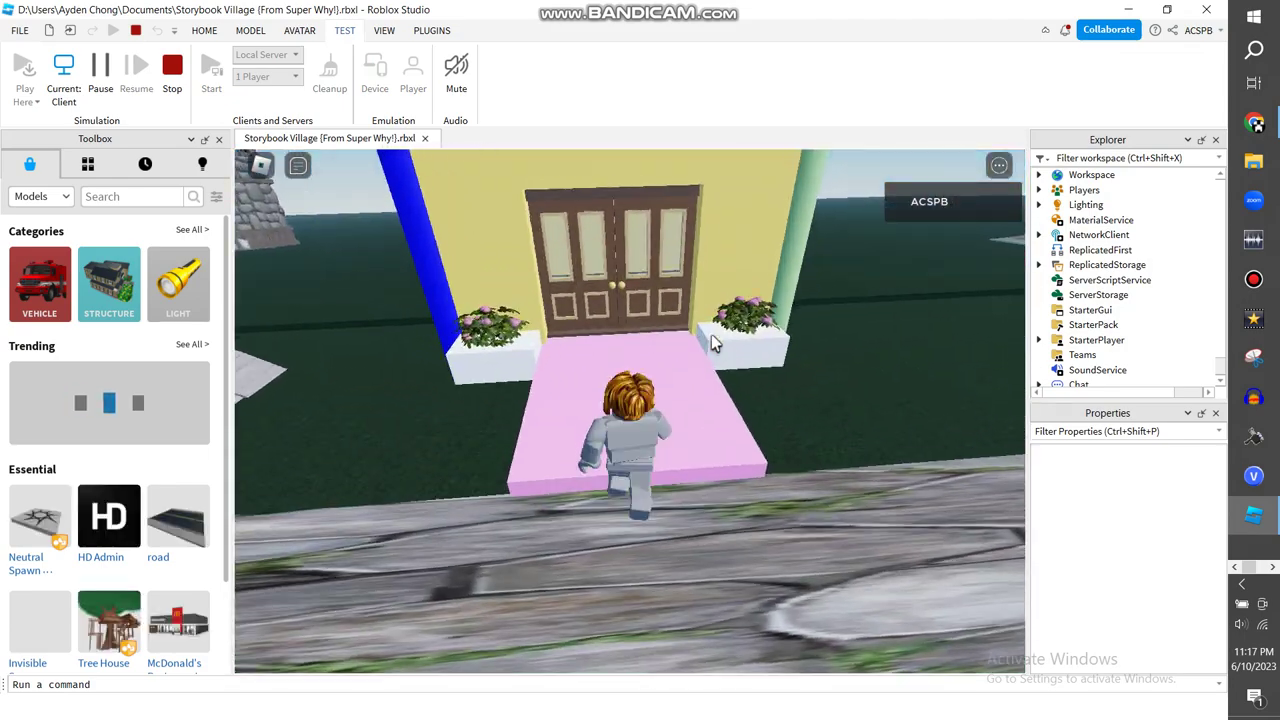
{"action": "key", "text": "space"}
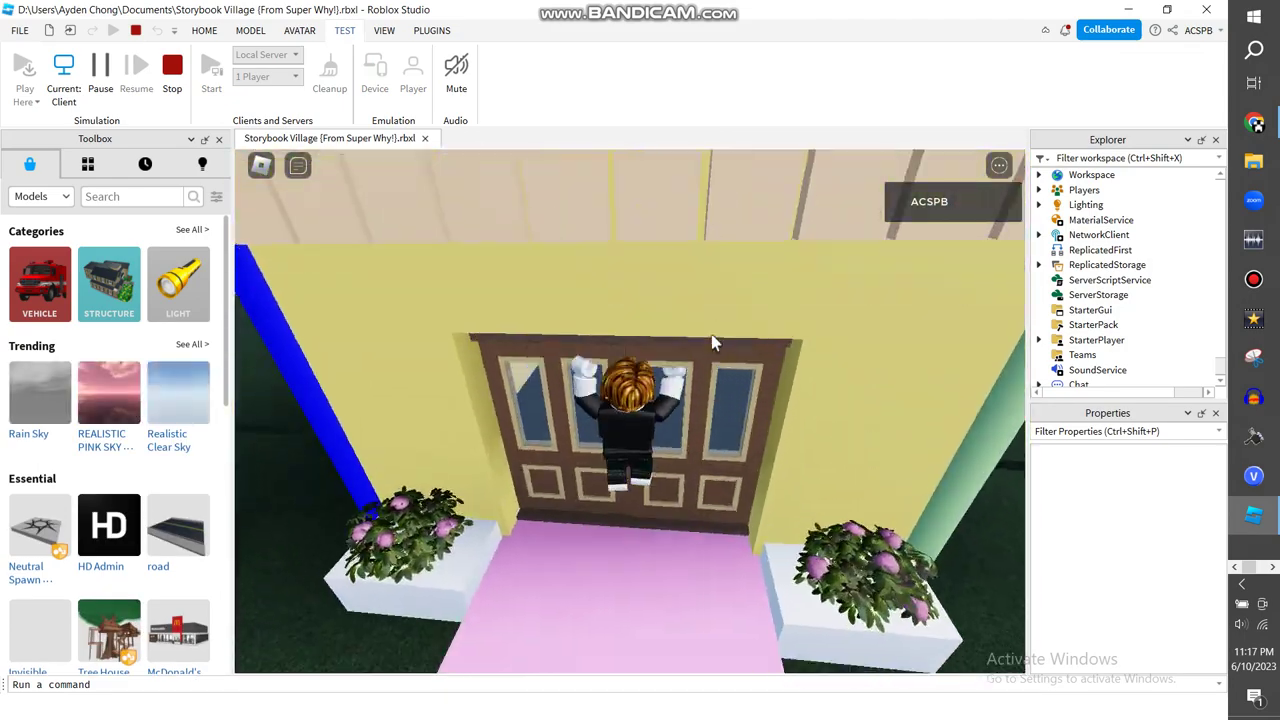
{"action": "key", "text": "w"}
{"action": "right_click_drag", "start_coordinate": [712, 335], "coordinate": [712, 335]}
{"action": "key", "text": "w"}
{"action": "key", "text": "w"}
{"action": "right_click_drag", "start_coordinate": [712, 335], "coordinate": [712, 335]}
- Walk the character away from the house onto the wooden bridge and stop the playtest
{"action": "key", "text": "w"}
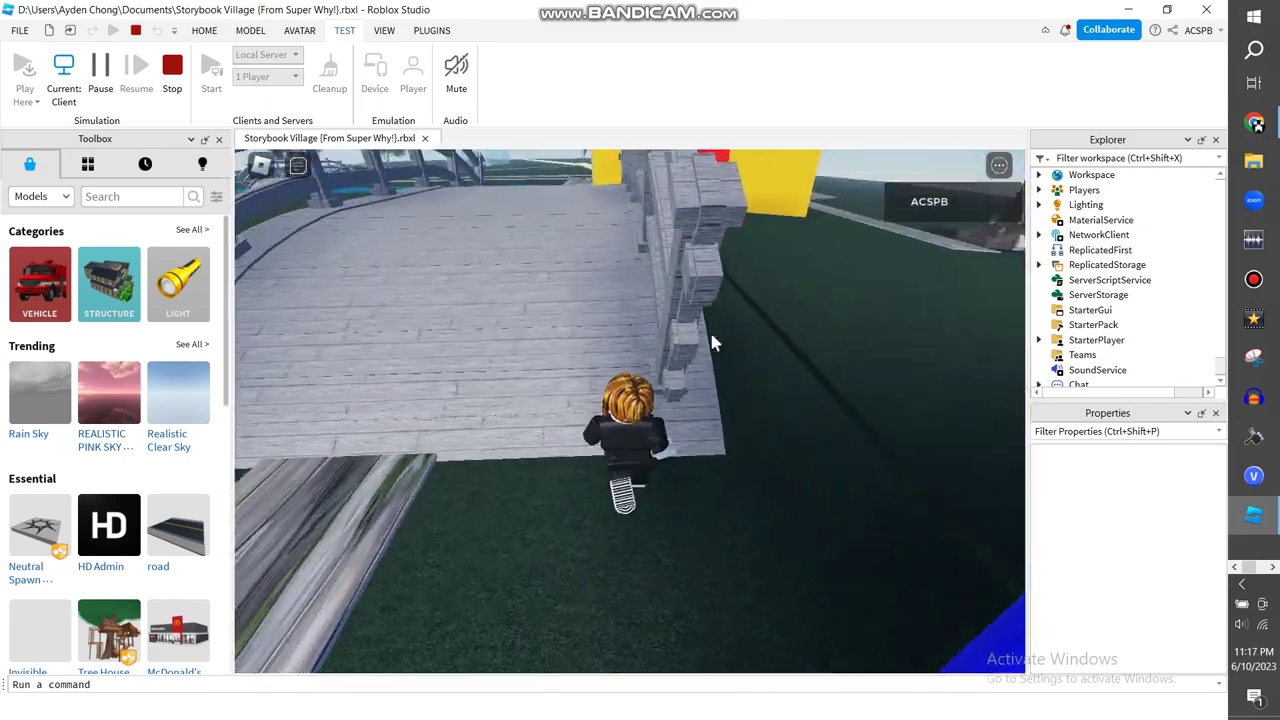
{"action": "key", "text": "w"}
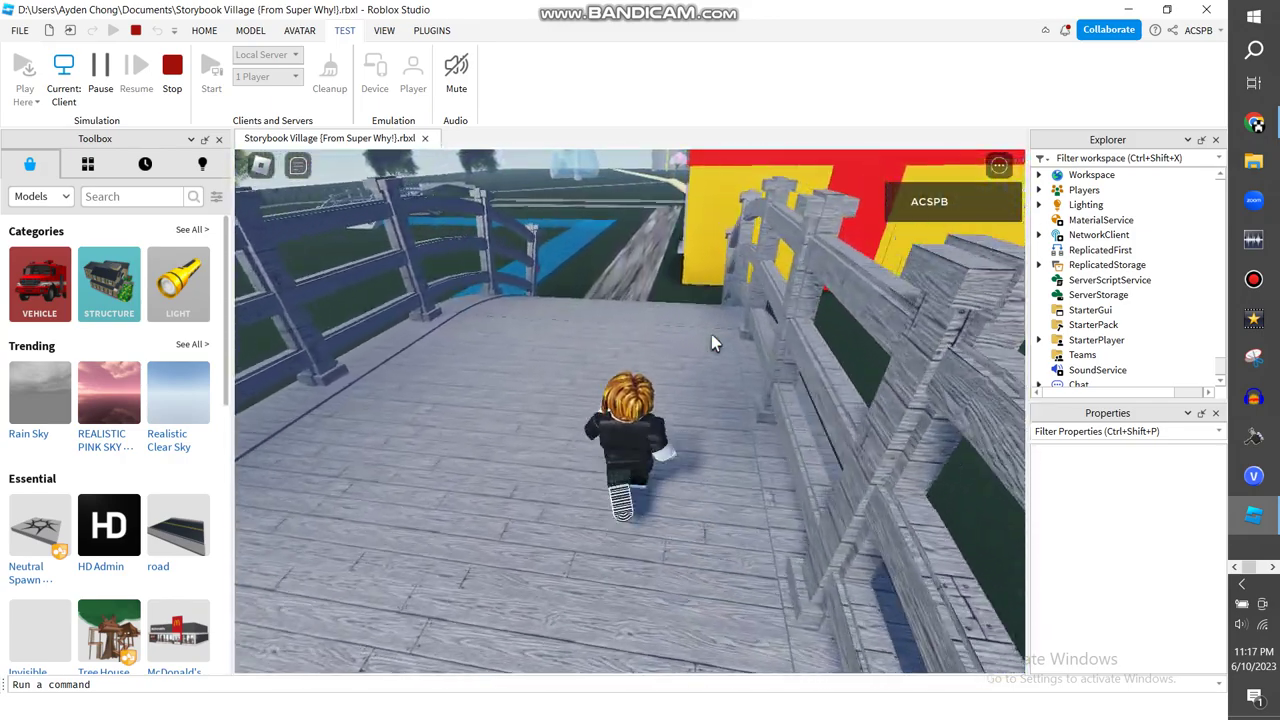
{"action": "key", "text": "w"}
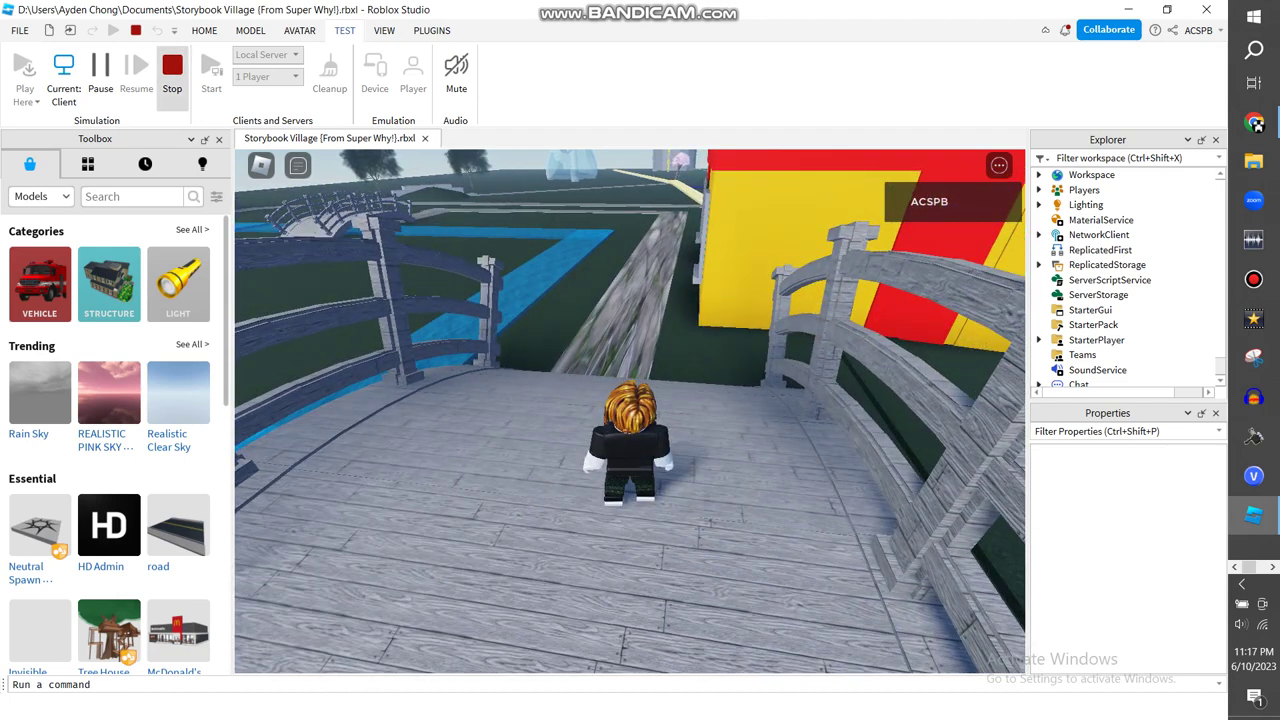
{"action": "left_click", "coordinate": [172, 76]}
- Search the Toolbox models for "window"
{"action": "key", "text": "w"}
{"action": "right_click_drag", "start_coordinate": [630, 411], "coordinate": [630, 440]}
{"action": "key", "text": "s"}
{"action": "left_click", "coordinate": [41, 197]}
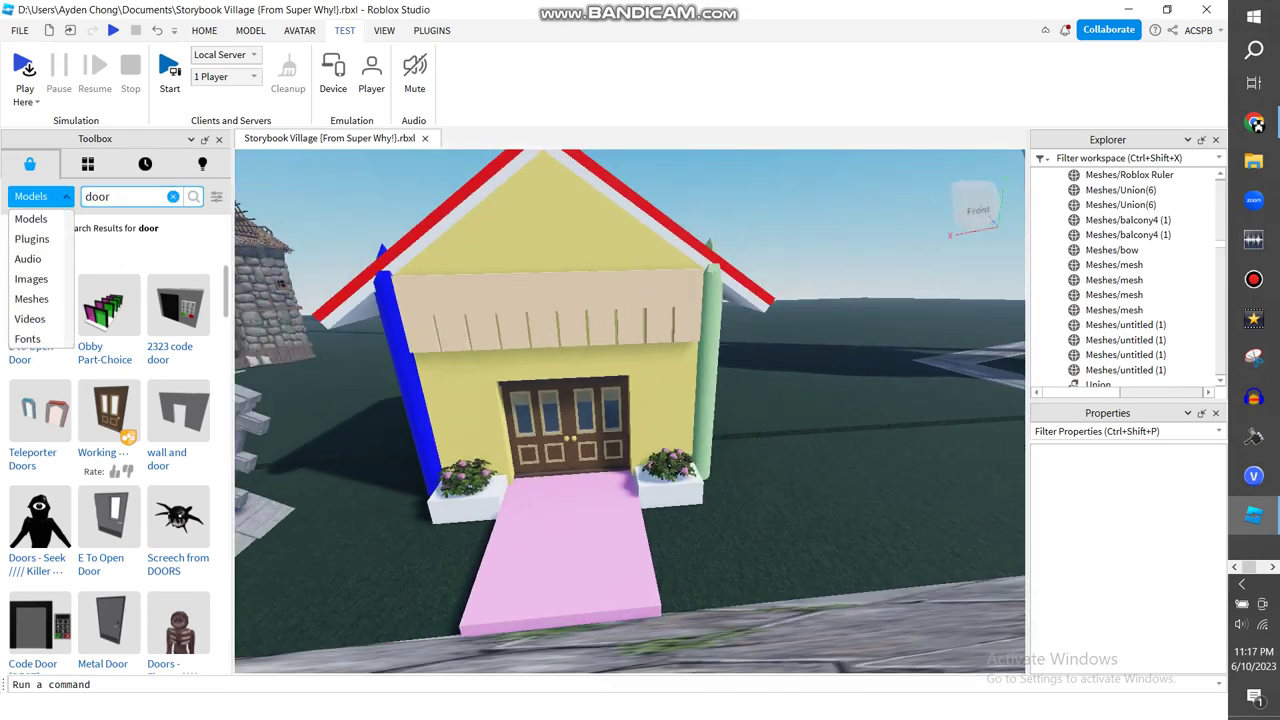
{"action": "left_click", "coordinate": [173, 197]}
{"action": "left_click", "coordinate": [173, 197]}
{"action": "type", "text": "wi"}
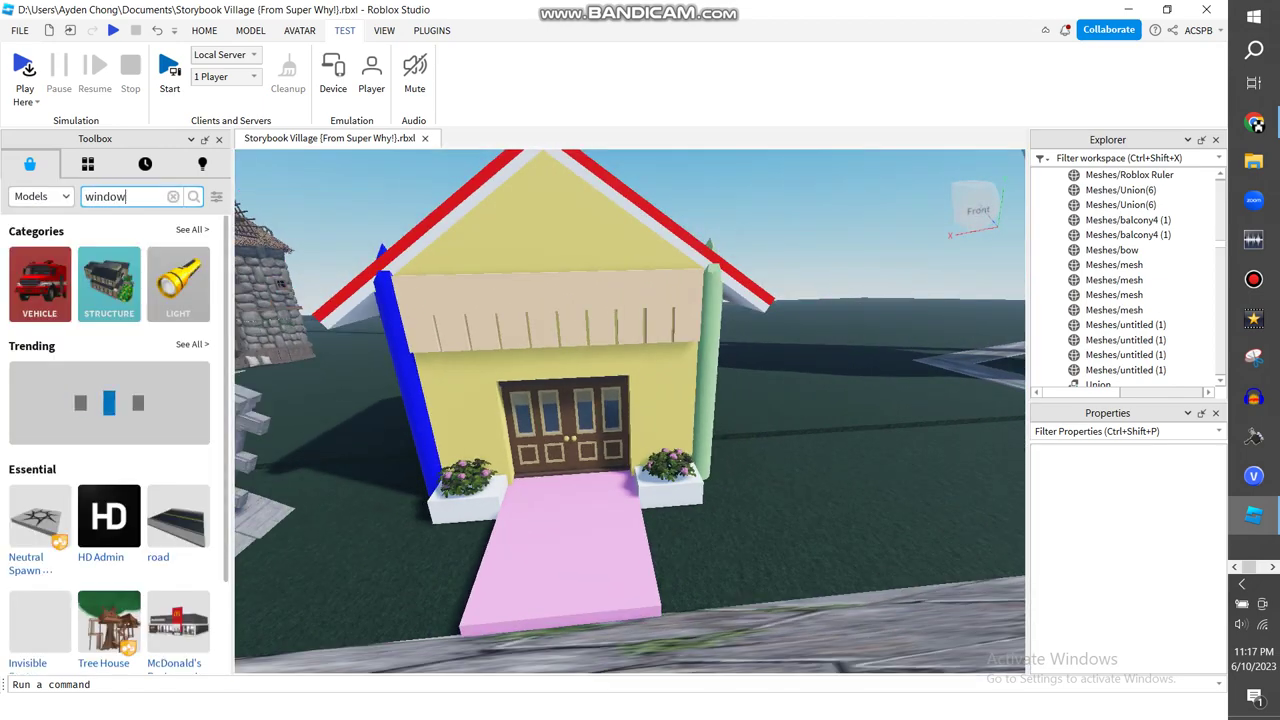
{"action": "type", "text": "ndow"}
{"action": "key", "text": "Return"}
- Find the white Arched Foyer Window model among the results and insert it in front of the house beside the bridge
{"action": "right_click_drag", "start_coordinate": [630, 411], "coordinate": [625, 395]}
{"action": "key", "text": "w"}
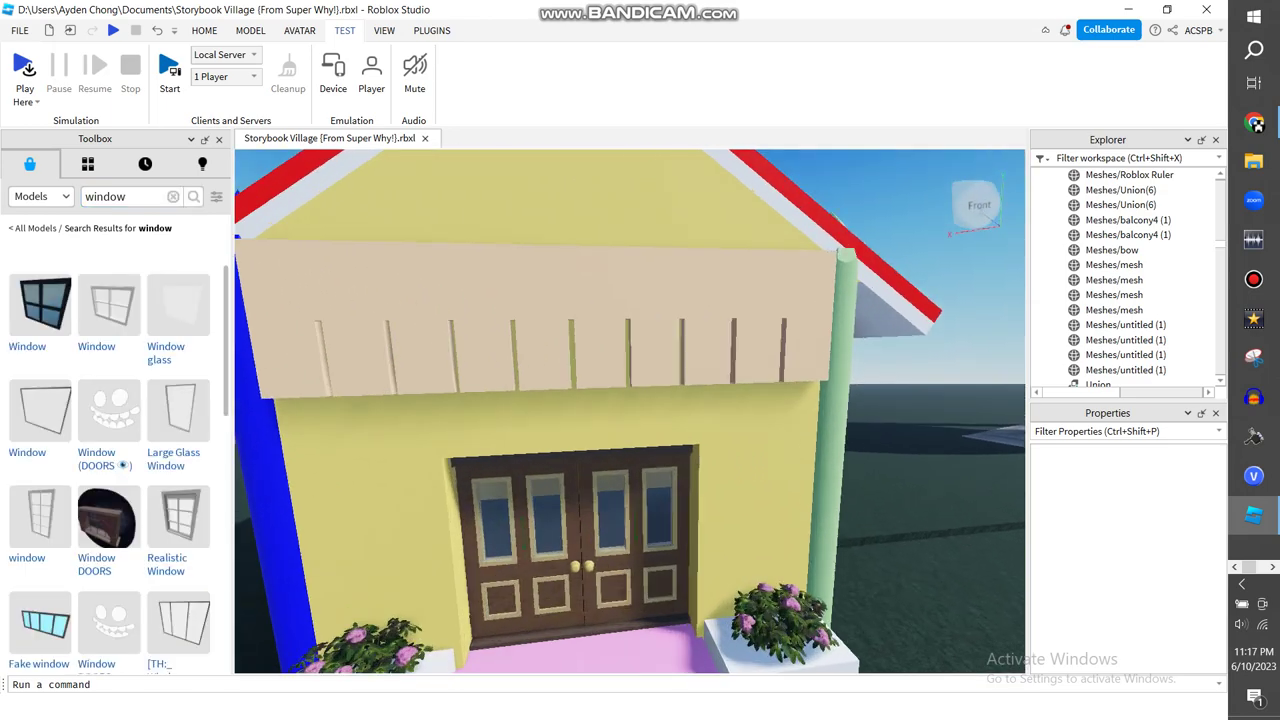
{"action": "key", "text": "s"}
{"action": "scroll", "coordinate": [119, 467], "scroll_direction": "down", "scroll_amount": 1}
{"action": "scroll", "coordinate": [119, 467], "scroll_direction": "down", "scroll_amount": 8}
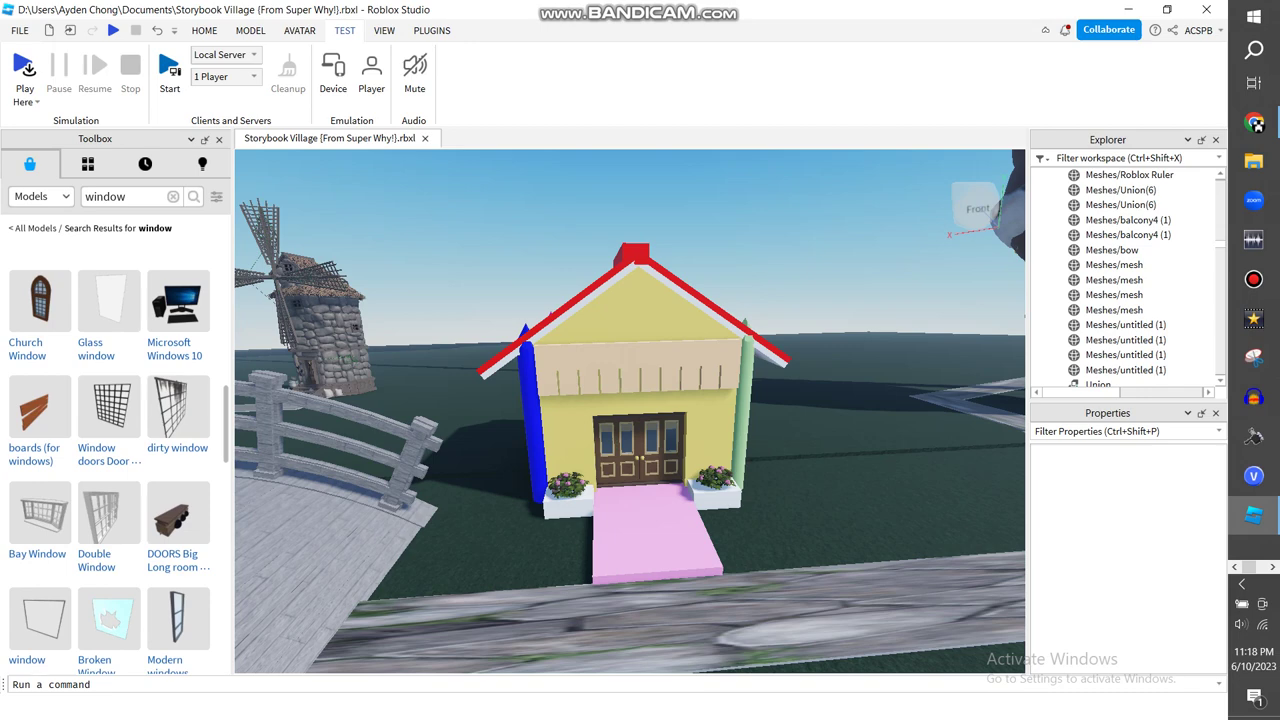
{"action": "scroll", "coordinate": [110, 600], "scroll_direction": "down", "scroll_amount": 8}
{"action": "scroll", "coordinate": [115, 460], "scroll_direction": "down", "scroll_amount": 4}
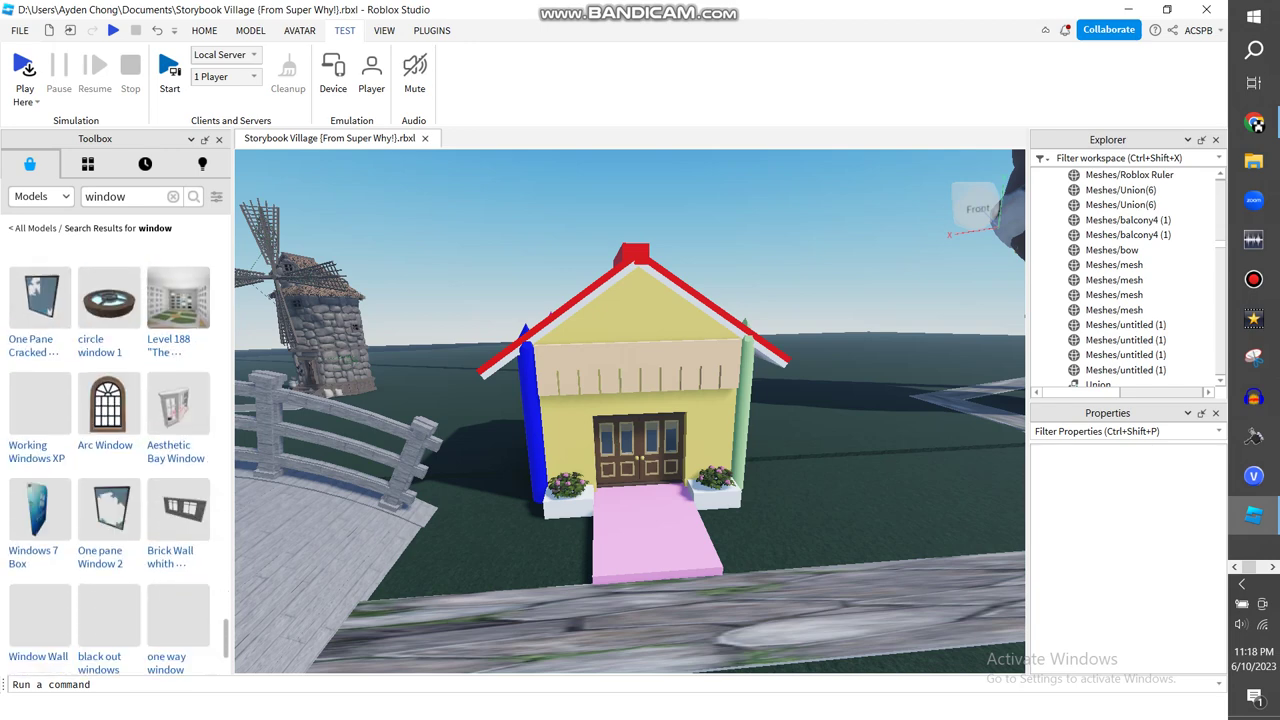
{"action": "scroll", "coordinate": [110, 450], "scroll_direction": "down", "scroll_amount": 2}
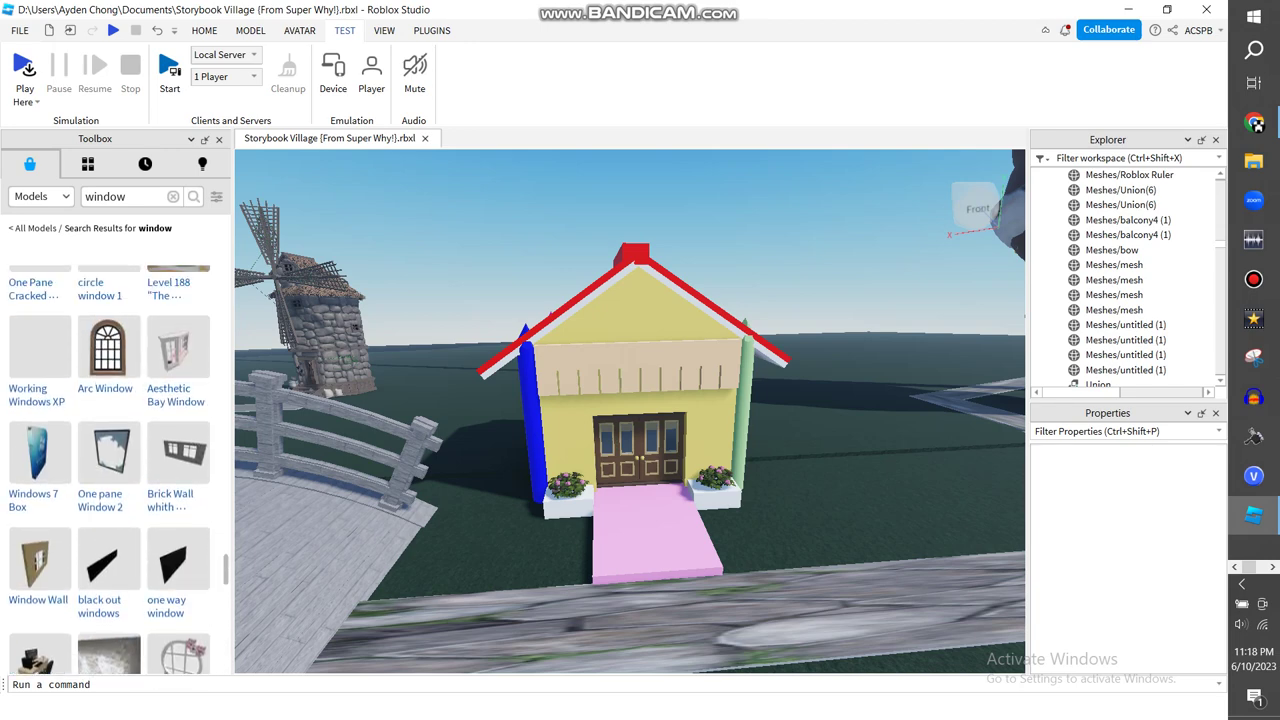
{"action": "scroll", "coordinate": [40, 400], "scroll_direction": "down", "scroll_amount": 5}
{"action": "left_click_drag", "start_coordinate": [40, 392], "coordinate": [472, 520]}
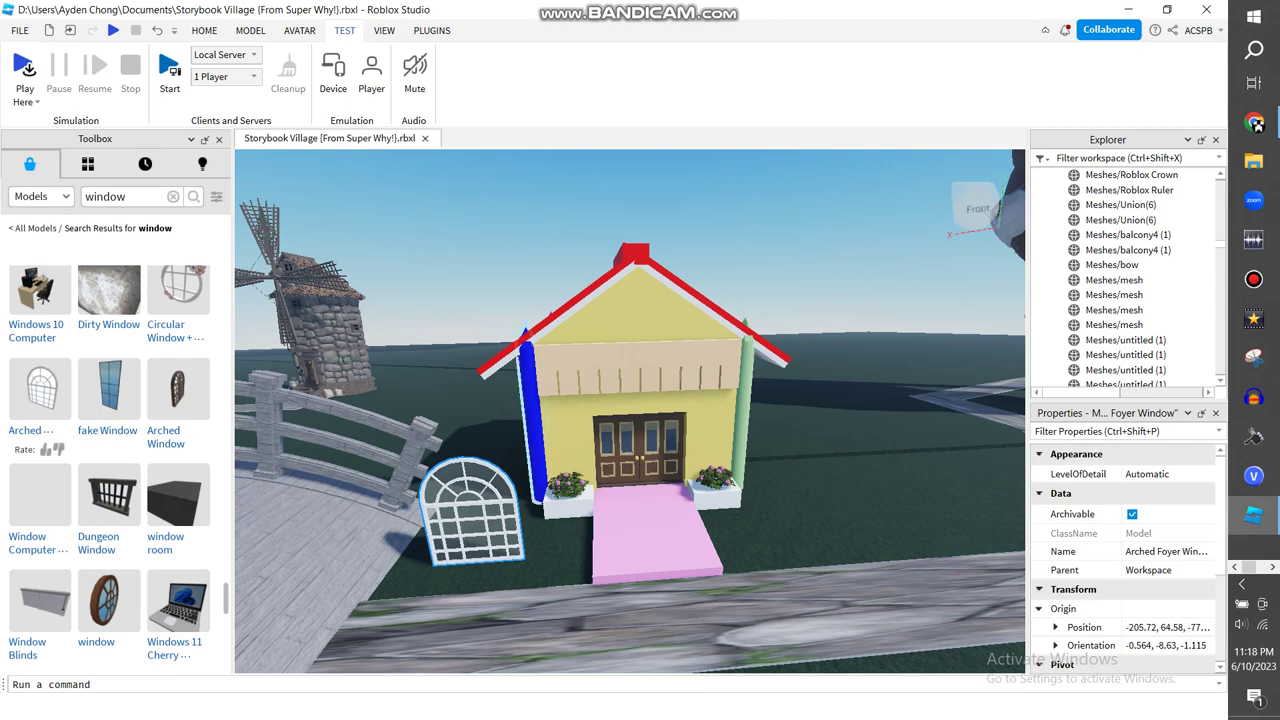
- Move the Arched Foyer Window onto the yellow gable above the double doors
{"action": "left_click_drag", "start_coordinate": [1220, 244], "coordinate": [1220, 230]}
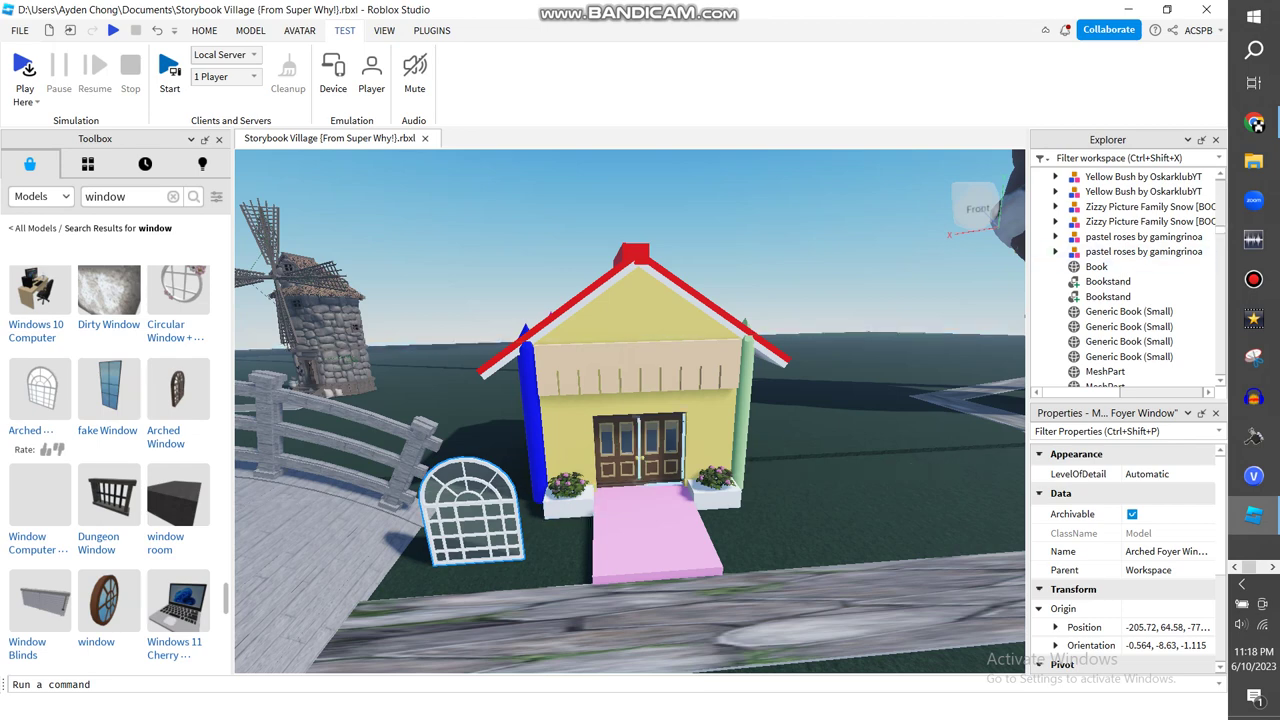
{"action": "left_click_drag", "start_coordinate": [474, 510], "coordinate": [651, 322]}
{"action": "left_click", "coordinate": [780, 262]}
{"action": "left_click", "coordinate": [651, 322]}
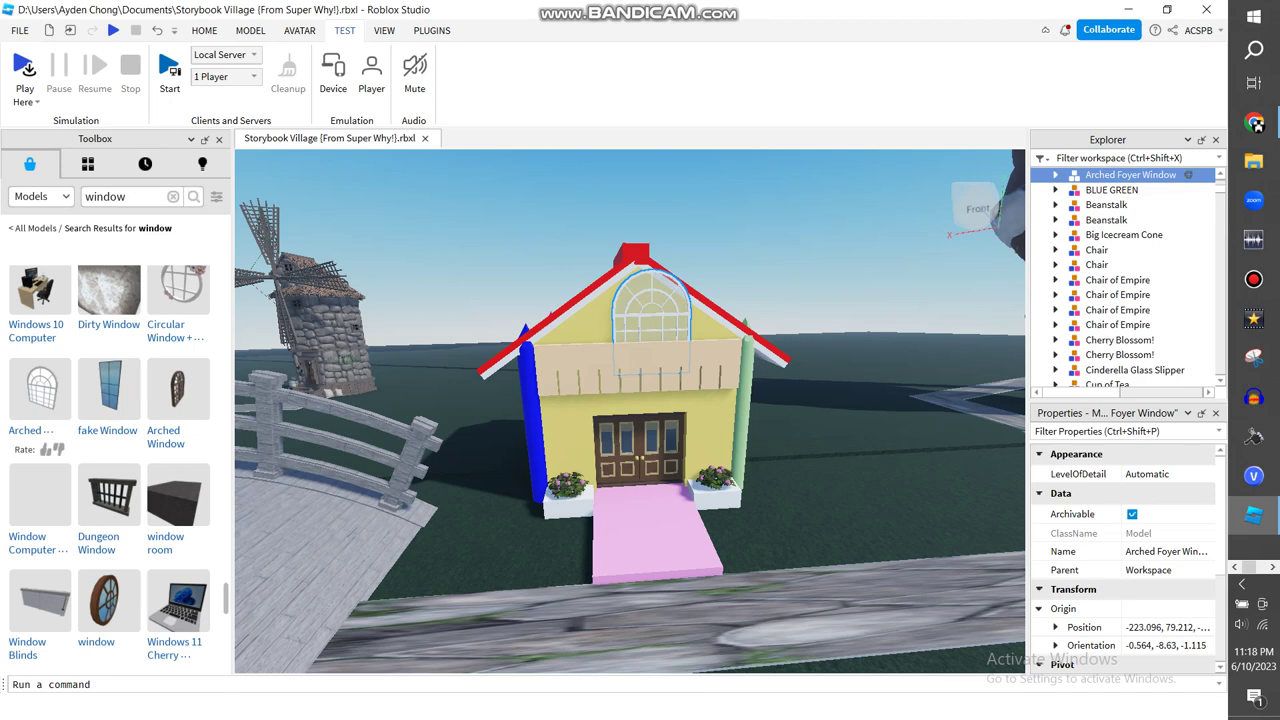
- Expand the Arched Foyer Window model to check its pieces and move the whole window above the roof, centred over the ridge
{"action": "left_click", "coordinate": [1055, 175]}
{"action": "left_click", "coordinate": [1115, 190]}
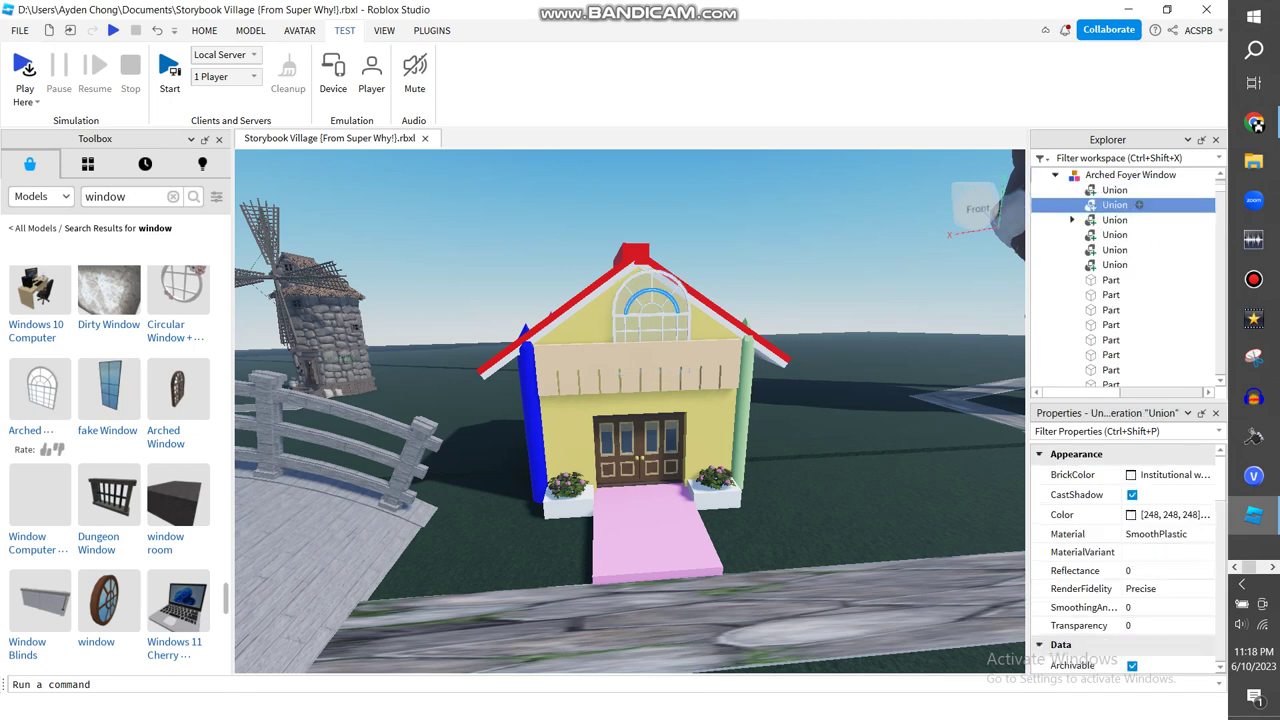
{"action": "left_click", "coordinate": [1110, 280]}
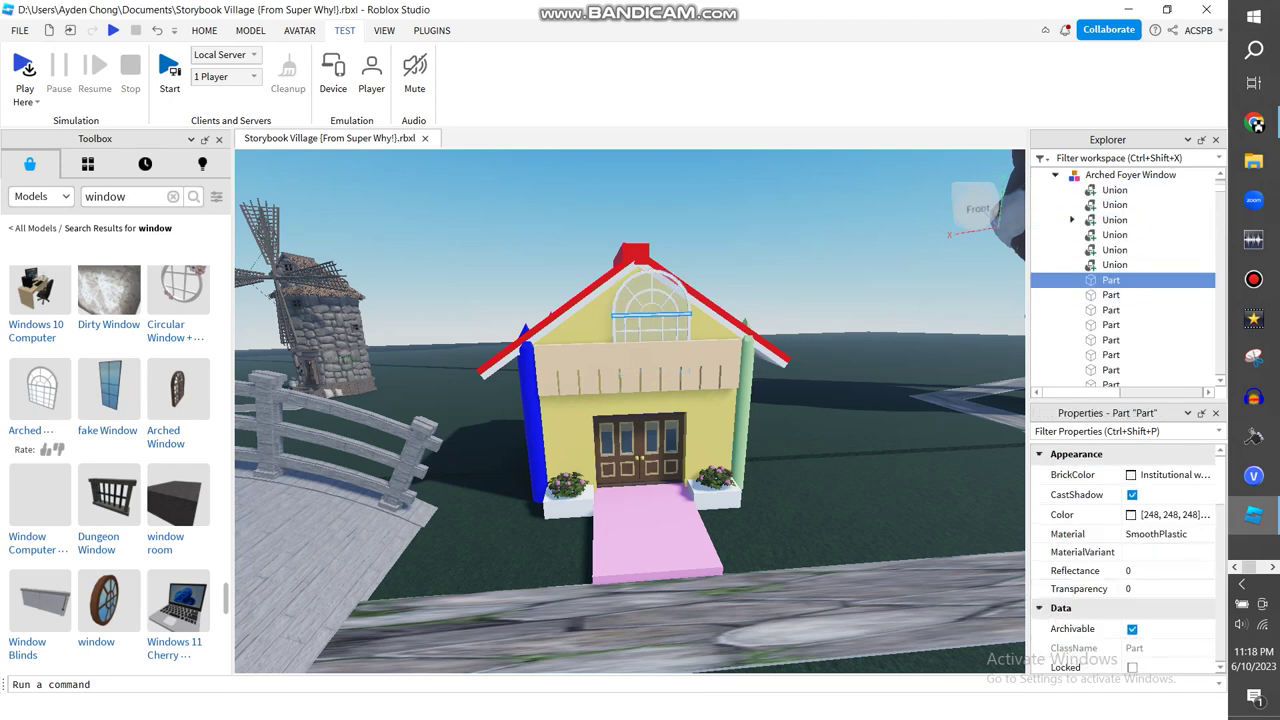
{"action": "left_click", "coordinate": [780, 265]}
{"action": "left_click", "coordinate": [651, 320]}
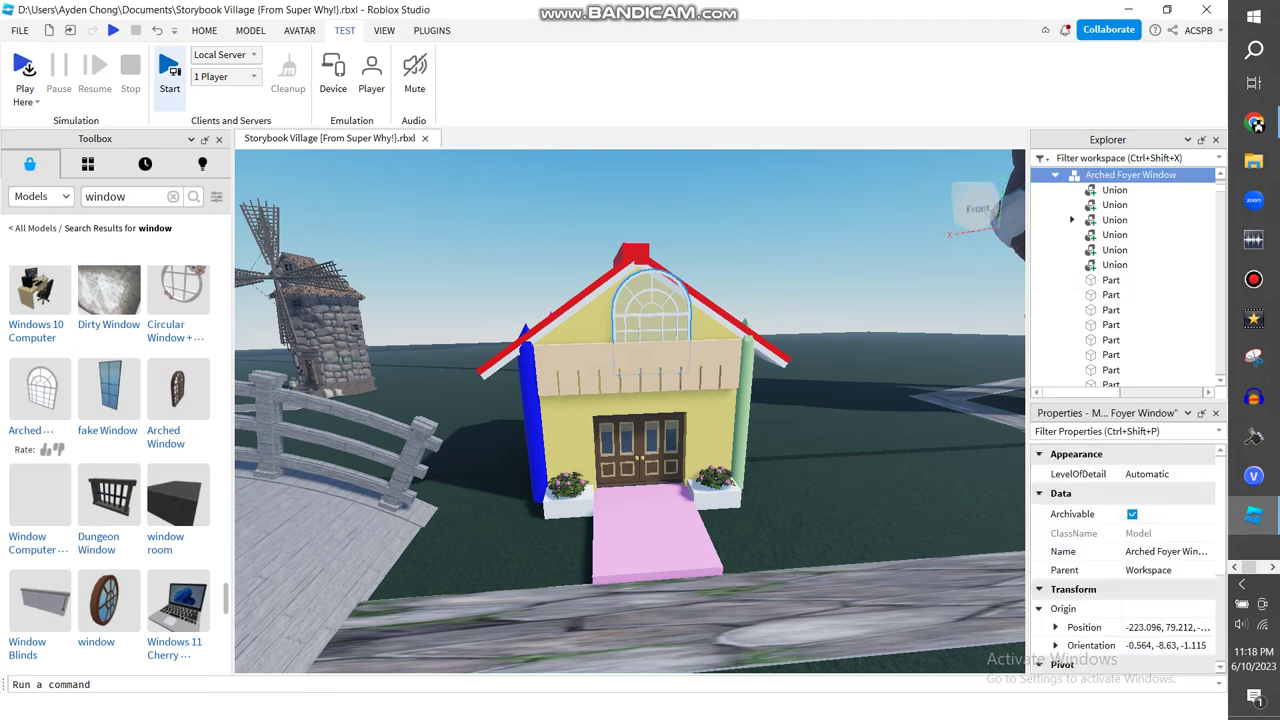
{"action": "left_click", "coordinate": [204, 31]}
{"action": "left_click", "coordinate": [160, 76]}
{"action": "left_click_drag", "start_coordinate": [651, 418], "coordinate": [647, 270]}
{"action": "key", "text": "s"}
{"action": "right_click_drag", "start_coordinate": [715, 320], "coordinate": [712, 265]}
{"action": "key", "text": "w"}
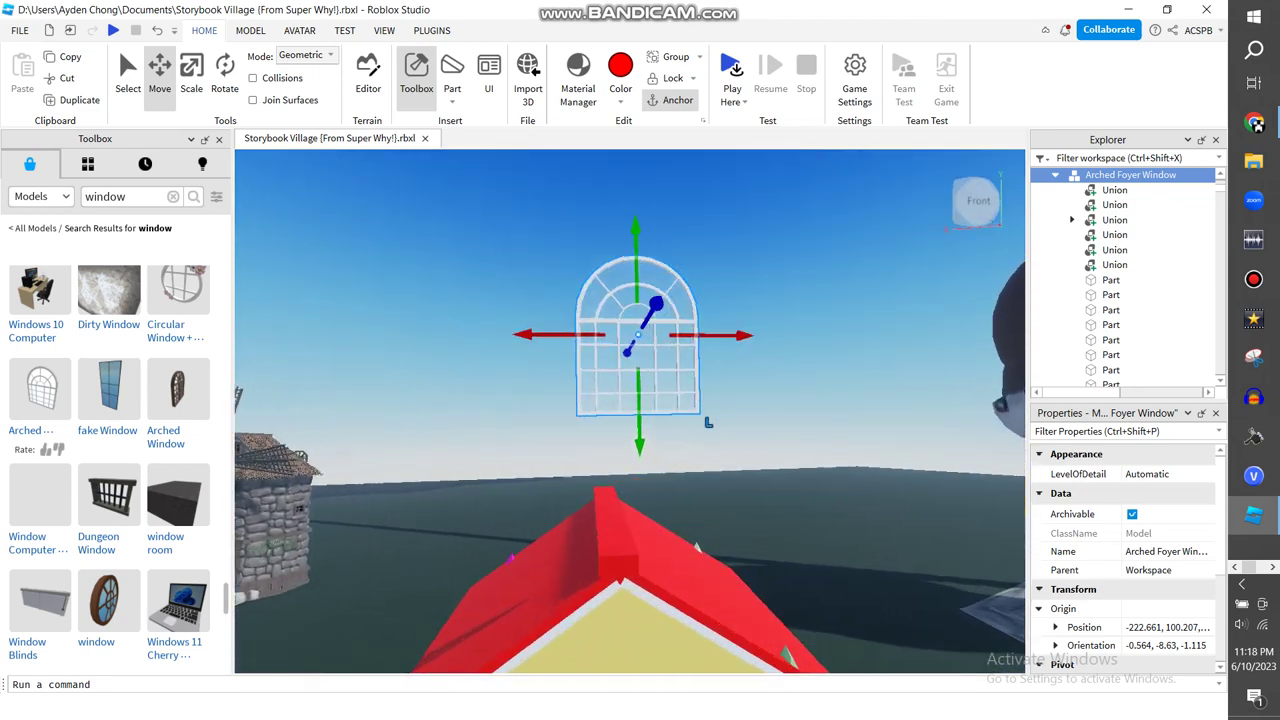
{"action": "left_click_drag", "start_coordinate": [718, 332], "coordinate": [700, 332]}
- Delete the last four Part bars of the Arched Foyer Window, including the right-hand post of its lower frame
{"action": "left_click_drag", "start_coordinate": [1220, 188], "coordinate": [1220, 192]}
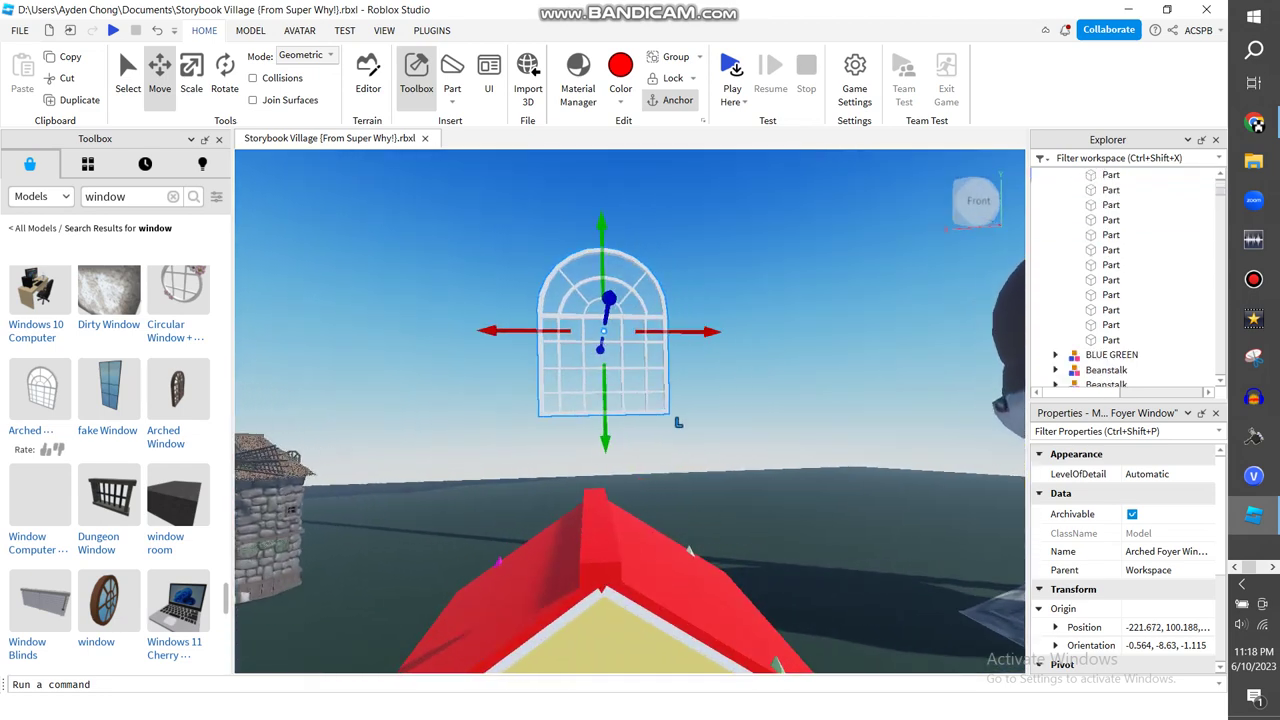
{"action": "left_click", "coordinate": [1112, 340]}
{"action": "left_click_drag", "start_coordinate": [1197, 340], "coordinate": [1130, 294]}
{"action": "right_click", "coordinate": [1131, 294]}
{"action": "left_click", "coordinate": [1100, 101]}
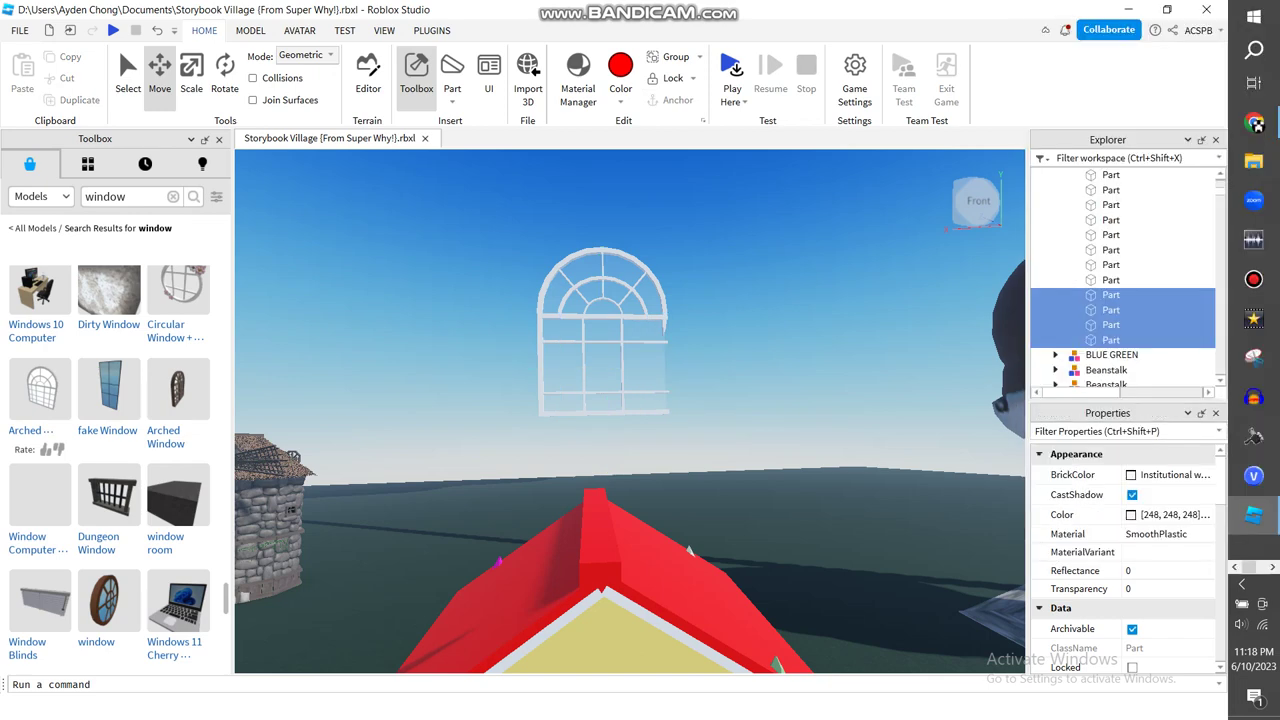
- Delete the seven remaining bars of the window's rectangular lower section, keeping the arch and its horizontal crossbar
{"action": "left_click", "coordinate": [1112, 250]}
{"action": "left_click", "coordinate": [1112, 265]}
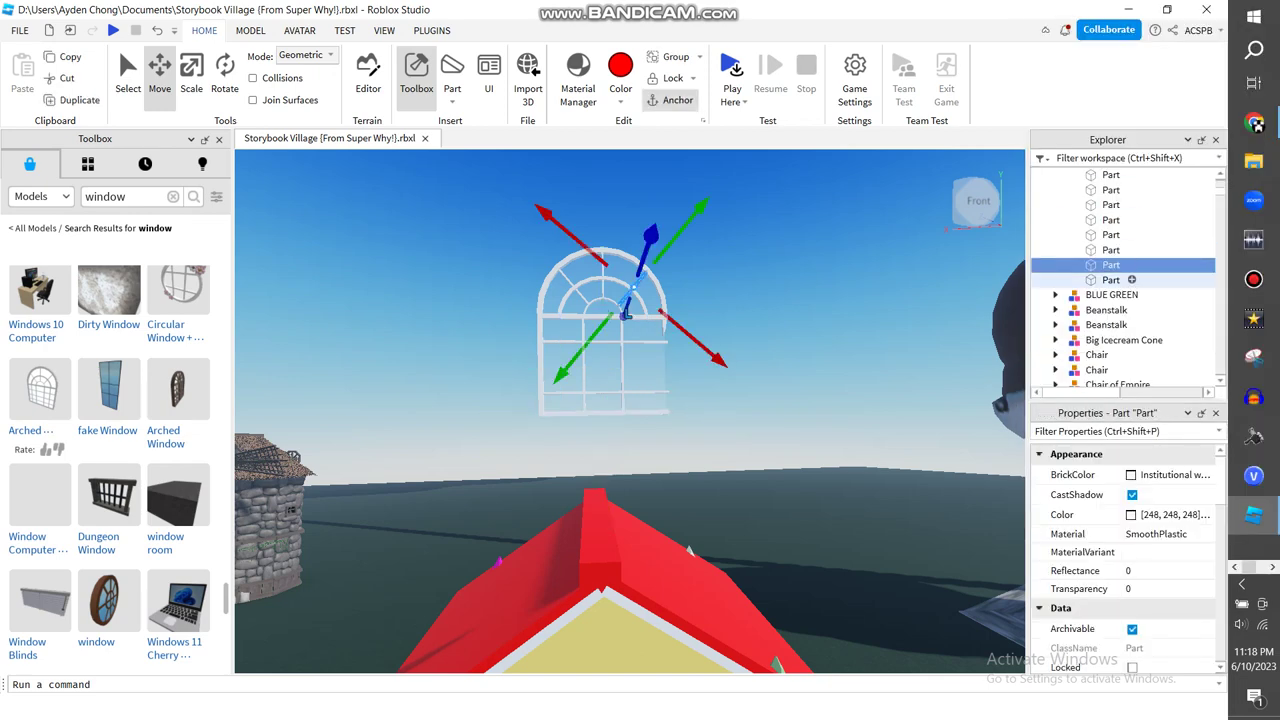
{"action": "left_click", "coordinate": [1112, 280]}
{"action": "left_click", "coordinate": [1112, 265]}
{"action": "left_click", "coordinate": [1112, 250]}
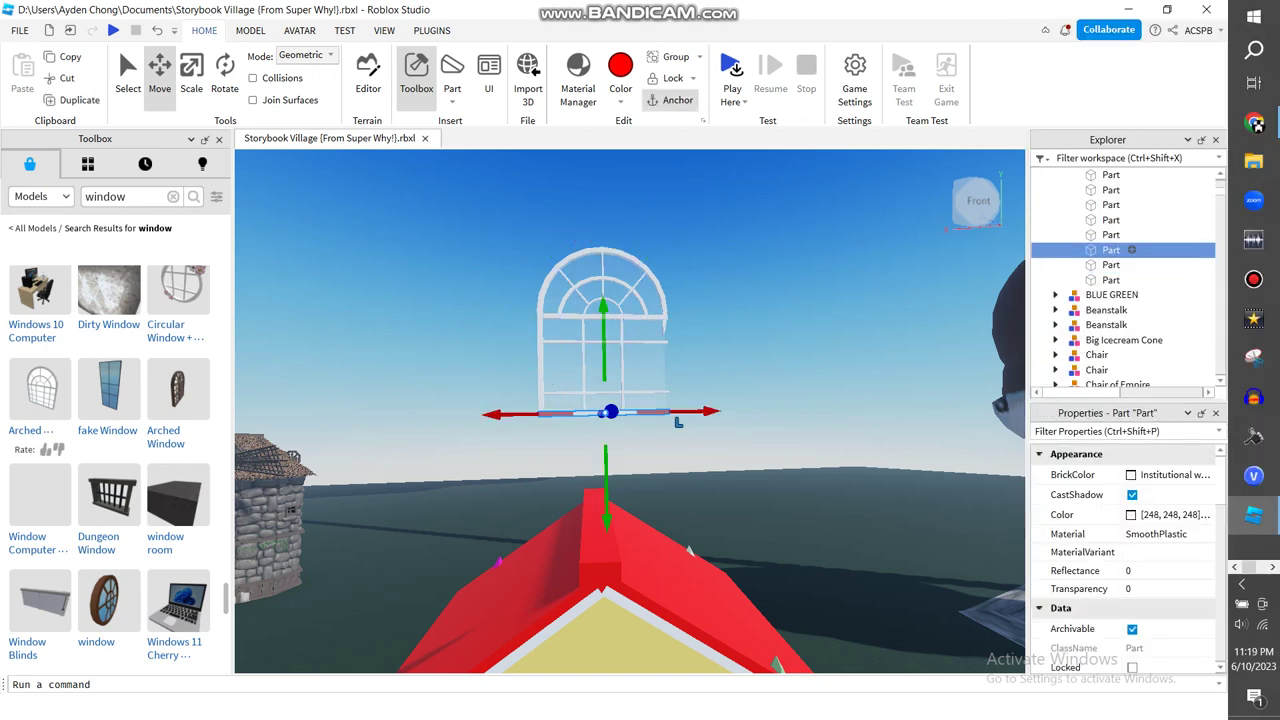
{"action": "left_click_drag", "start_coordinate": [1160, 242], "coordinate": [1131, 310]}
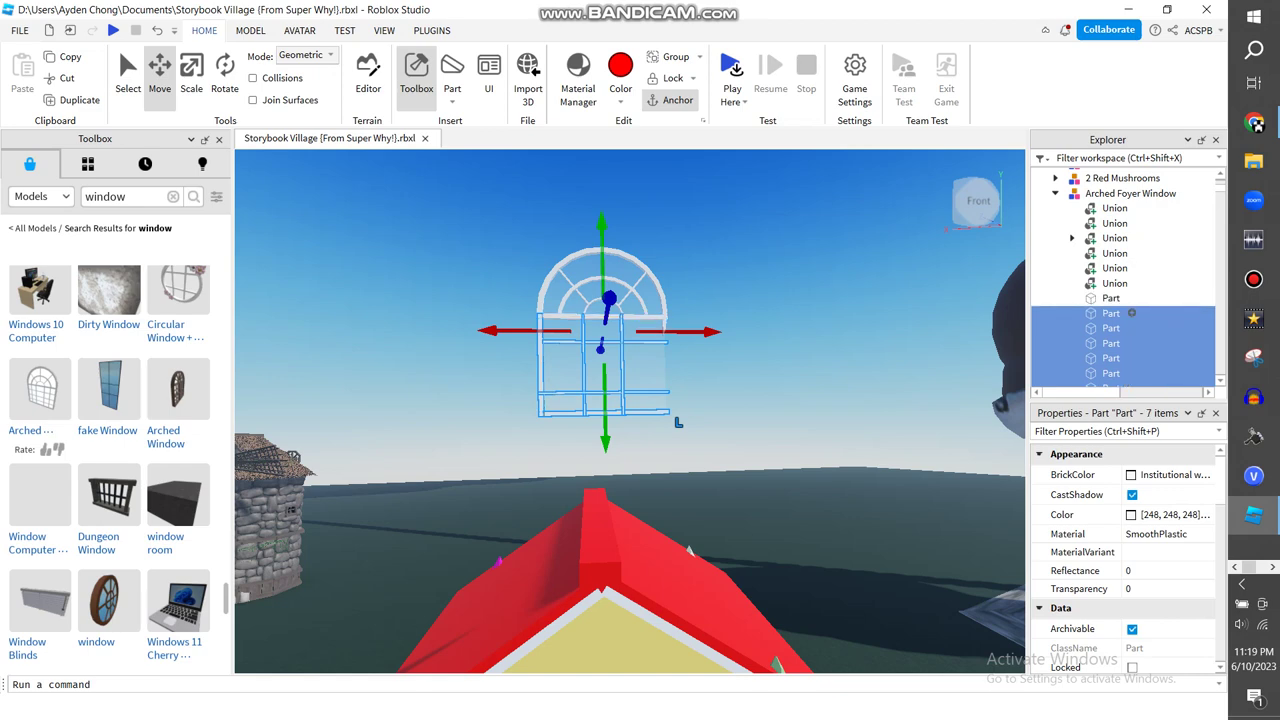
{"action": "right_click", "coordinate": [1131, 313]}
{"action": "left_click", "coordinate": [1125, 102]}
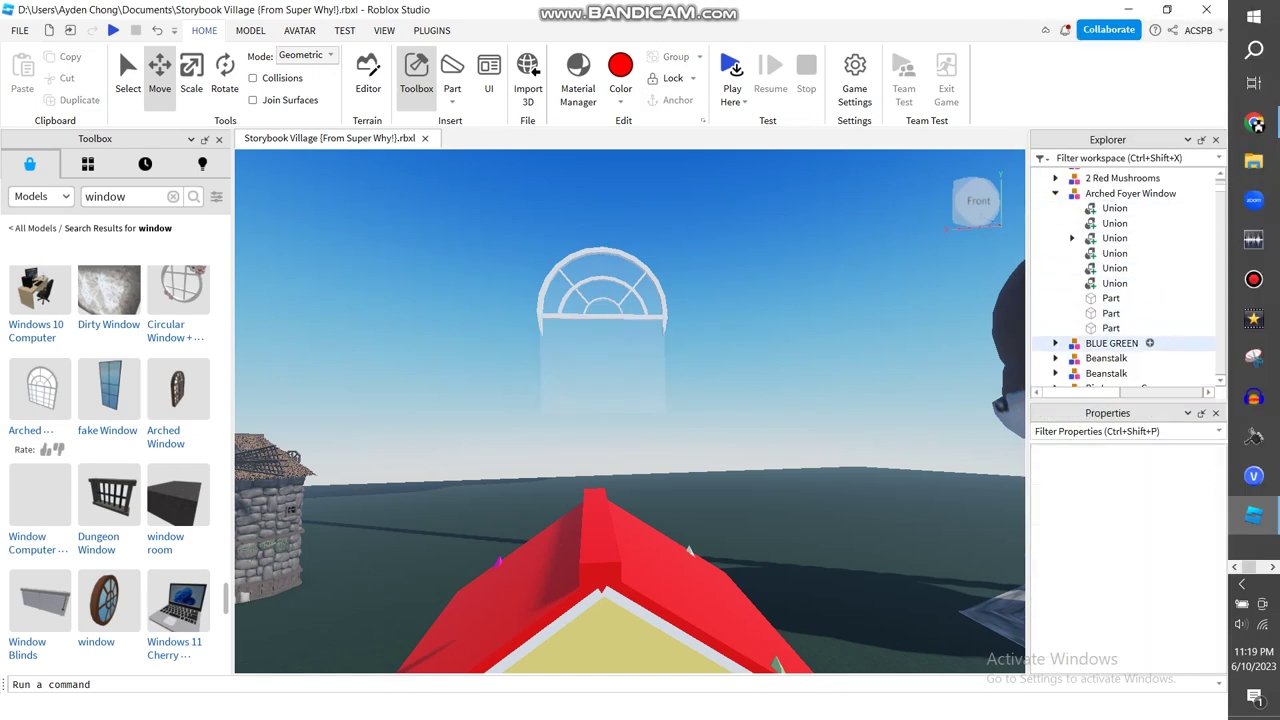
- Delete the glass Union from the arched window and undo that deletion
{"action": "left_click", "coordinate": [1113, 328]}
{"action": "left_click", "coordinate": [1113, 313]}
{"action": "left_click", "coordinate": [1113, 298]}
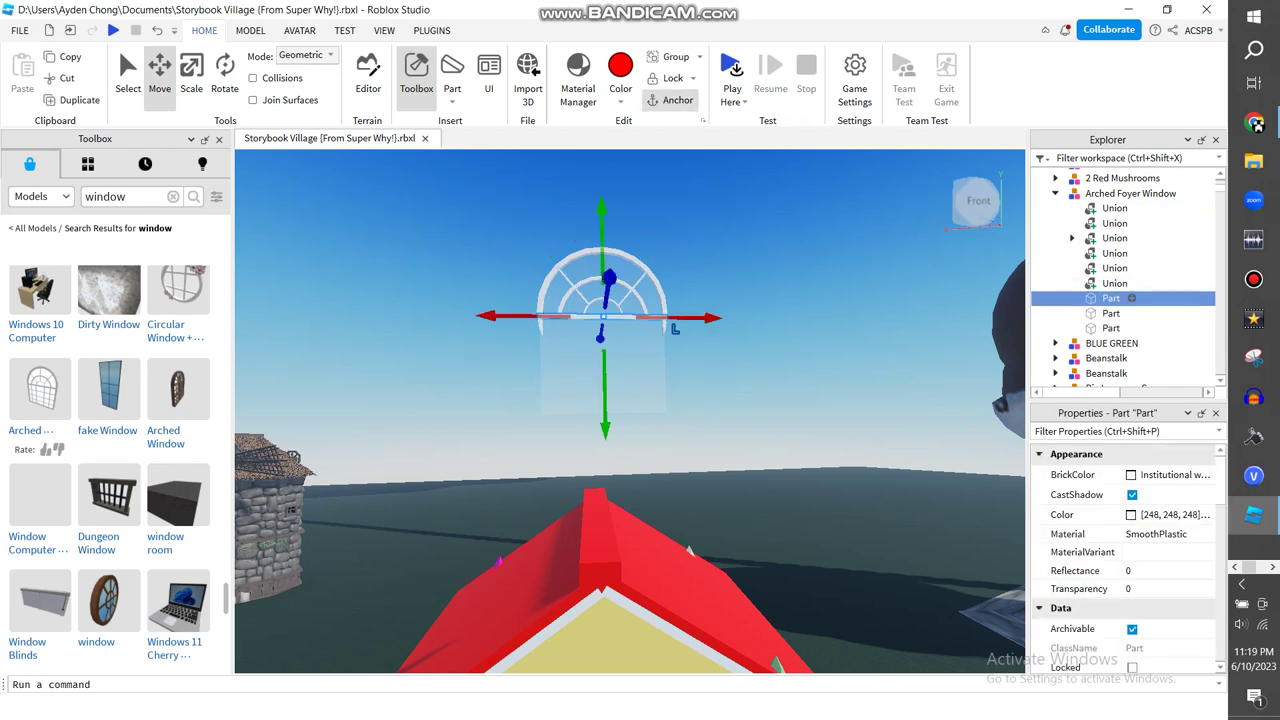
{"action": "left_click", "coordinate": [1115, 283]}
{"action": "left_click", "coordinate": [1115, 268]}
{"action": "right_click", "coordinate": [1115, 268]}
{"action": "left_click", "coordinate": [1084, 100]}
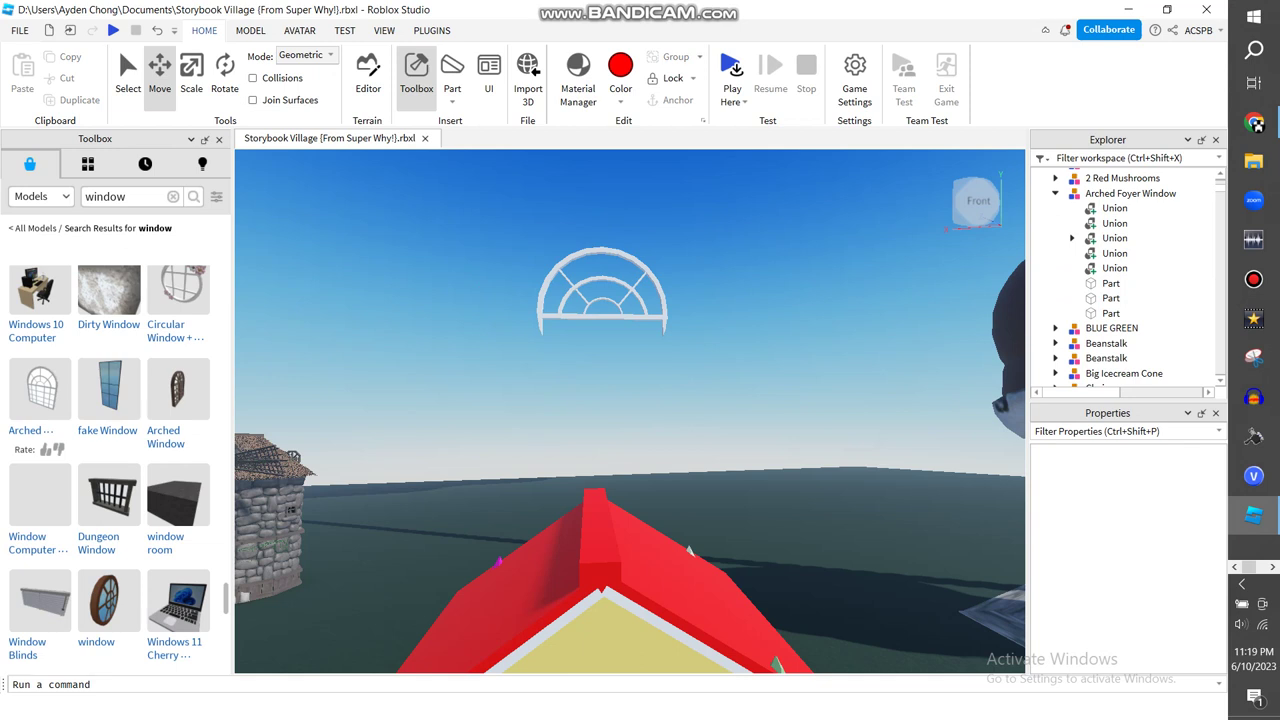
{"action": "key", "text": "ctrl+z"}
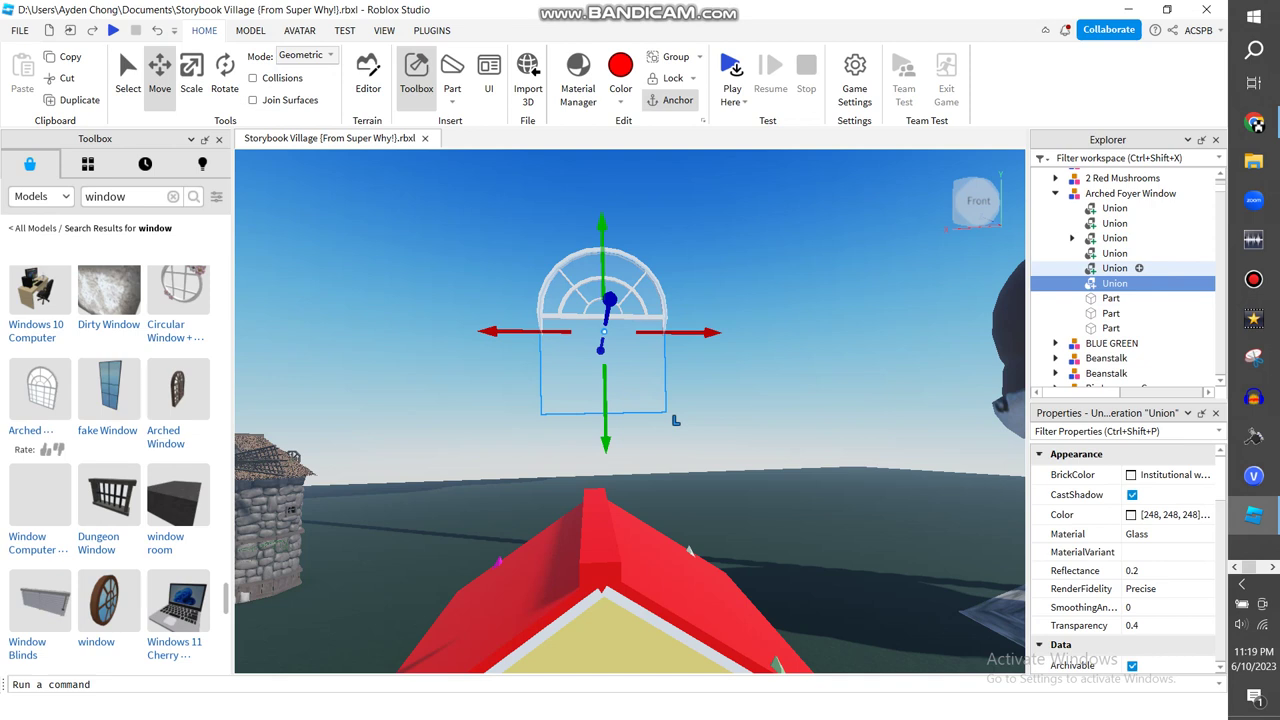
- Insert a block part and place it just below the arched window's crossbar, starting at the frame's outer end
{"action": "left_click", "coordinate": [800, 290]}
{"action": "scroll", "coordinate": [630, 330], "scroll_direction": "up", "scroll_amount": 3}
{"action": "mouse_move", "coordinate": [800, 290]}
{"action": "right_mouse_down"}
{"action": "mouse_move", "coordinate": [786, 298]}
{"action": "mouse_move", "coordinate": [798, 300]}
{"action": "right_mouse_up"}
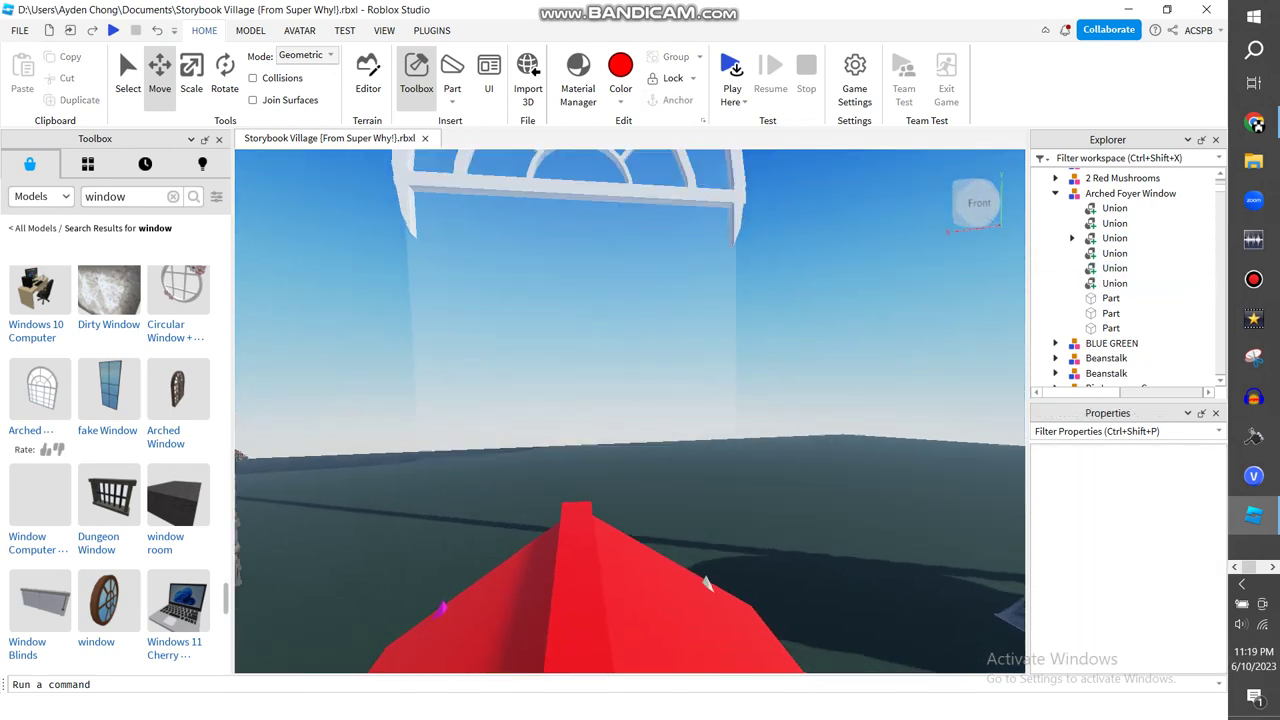
{"action": "scroll", "coordinate": [630, 330], "scroll_direction": "down", "scroll_amount": 2}
{"action": "left_click", "coordinate": [452, 101]}
{"action": "left_click", "coordinate": [473, 120]}
{"action": "left_click", "coordinate": [640, 330]}
{"action": "scroll", "coordinate": [630, 330], "scroll_direction": "down", "scroll_amount": 2}
{"action": "left_click_drag", "start_coordinate": [628, 222], "coordinate": [596, 323]}
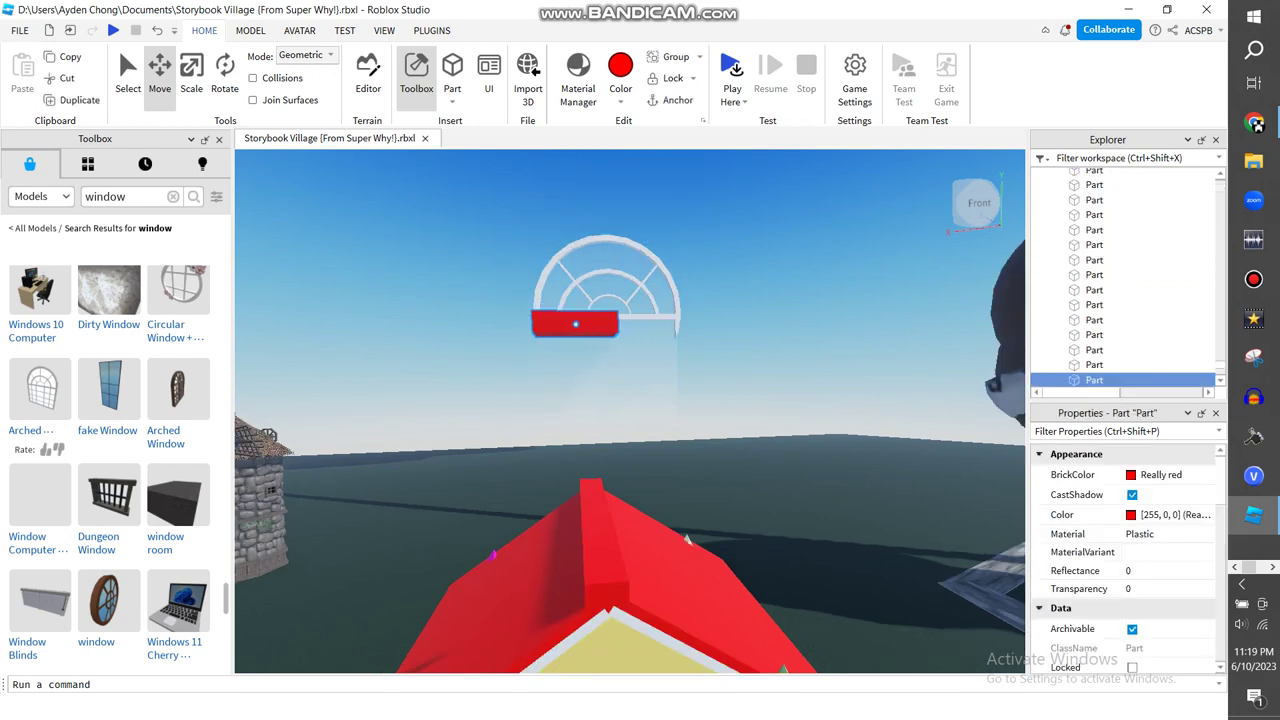
- Scale the red block so it passes through the glass and covers the whole rectangular section below the crossbar
{"action": "left_click", "coordinate": [193, 76]}
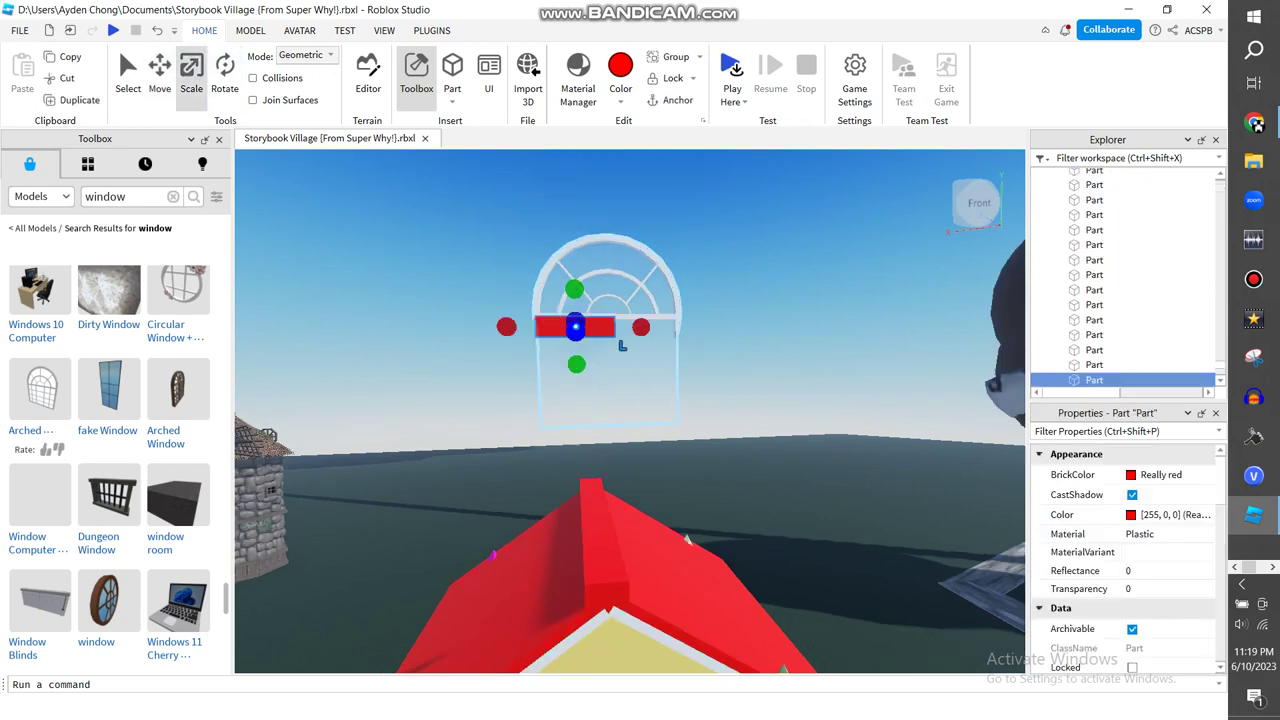
{"action": "right_click_drag", "start_coordinate": [495, 345], "coordinate": [330, 350]}
{"action": "key", "text": "d"}
{"action": "left_click_drag", "start_coordinate": [447, 293], "coordinate": [461, 297]}
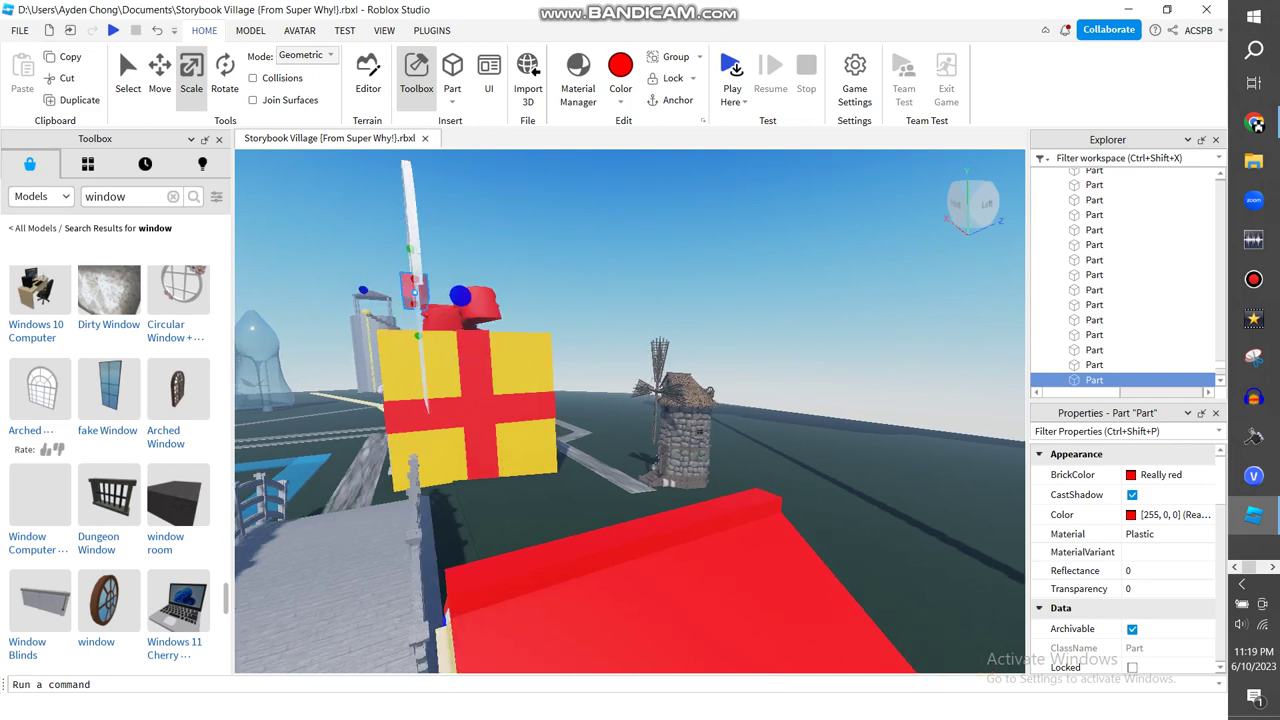
{"action": "right_click_drag", "start_coordinate": [461, 297], "coordinate": [640, 300]}
{"action": "key", "text": "a"}
{"action": "key", "text": "s"}
{"action": "key", "text": "s"}
{"action": "left_click_drag", "start_coordinate": [760, 287], "coordinate": [869, 286]}
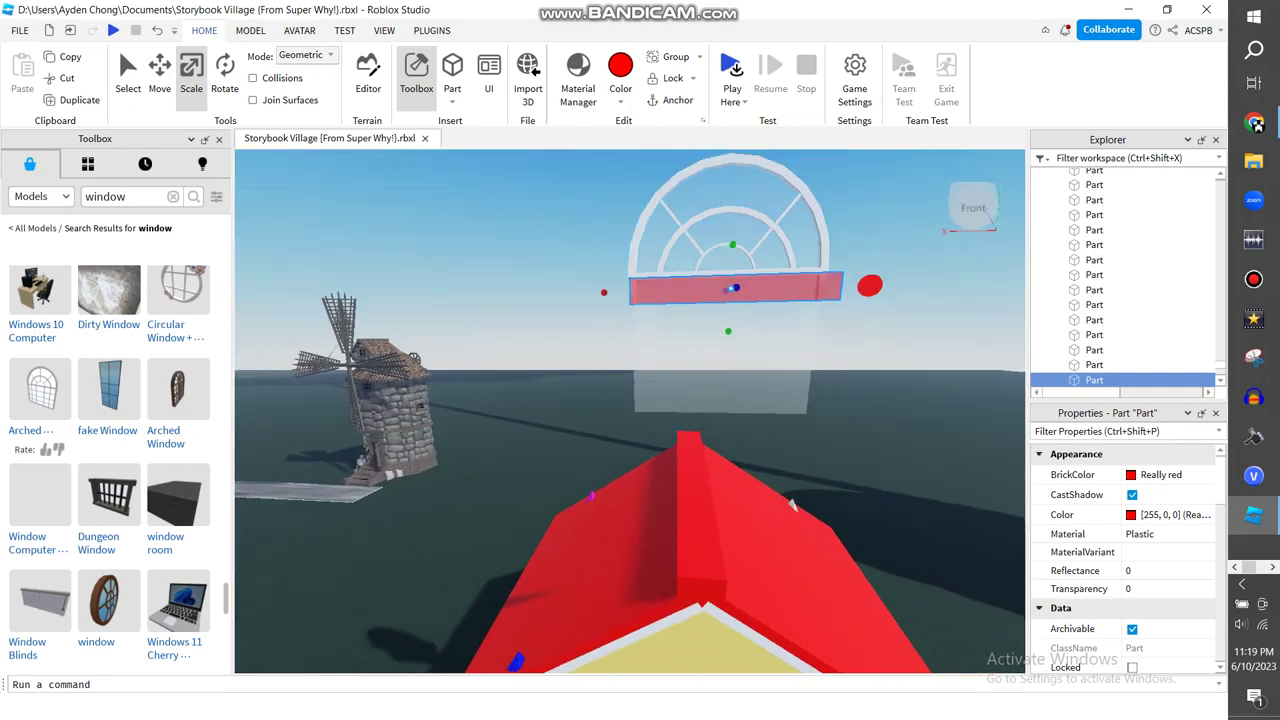
{"action": "left_click_drag", "start_coordinate": [603, 292], "coordinate": [592, 293]}
{"action": "left_click_drag", "start_coordinate": [722, 331], "coordinate": [717, 446]}
- Negate the red block covering the glass's rectangular section
{"action": "left_click", "coordinate": [250, 30]}
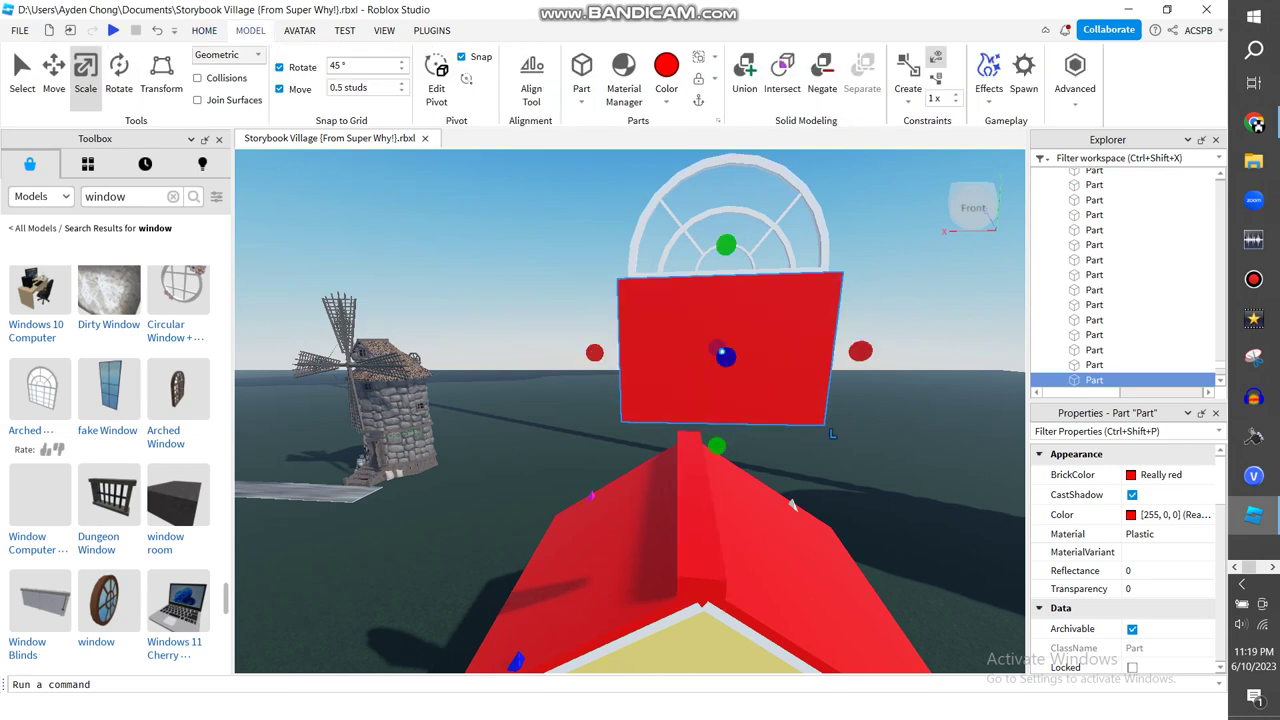
{"action": "left_click", "coordinate": [822, 75]}
{"action": "right_click_drag", "start_coordinate": [720, 400], "coordinate": [770, 350]}
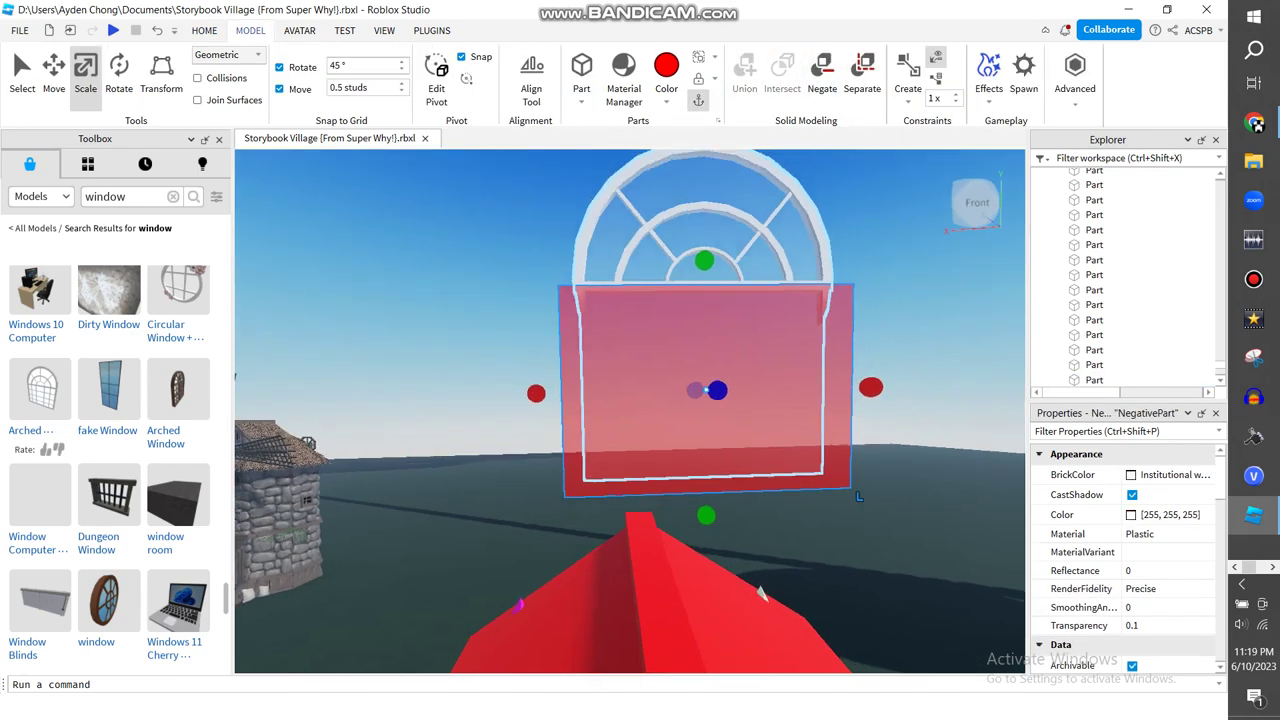
- Move the NegativePart into the Arched Foyer Window model and nest the glass Union inside it
{"action": "scroll", "coordinate": [720, 380], "scroll_direction": "down", "scroll_amount": 3}
{"action": "left_click", "coordinate": [800, 330]}
{"action": "left_click", "coordinate": [690, 400]}
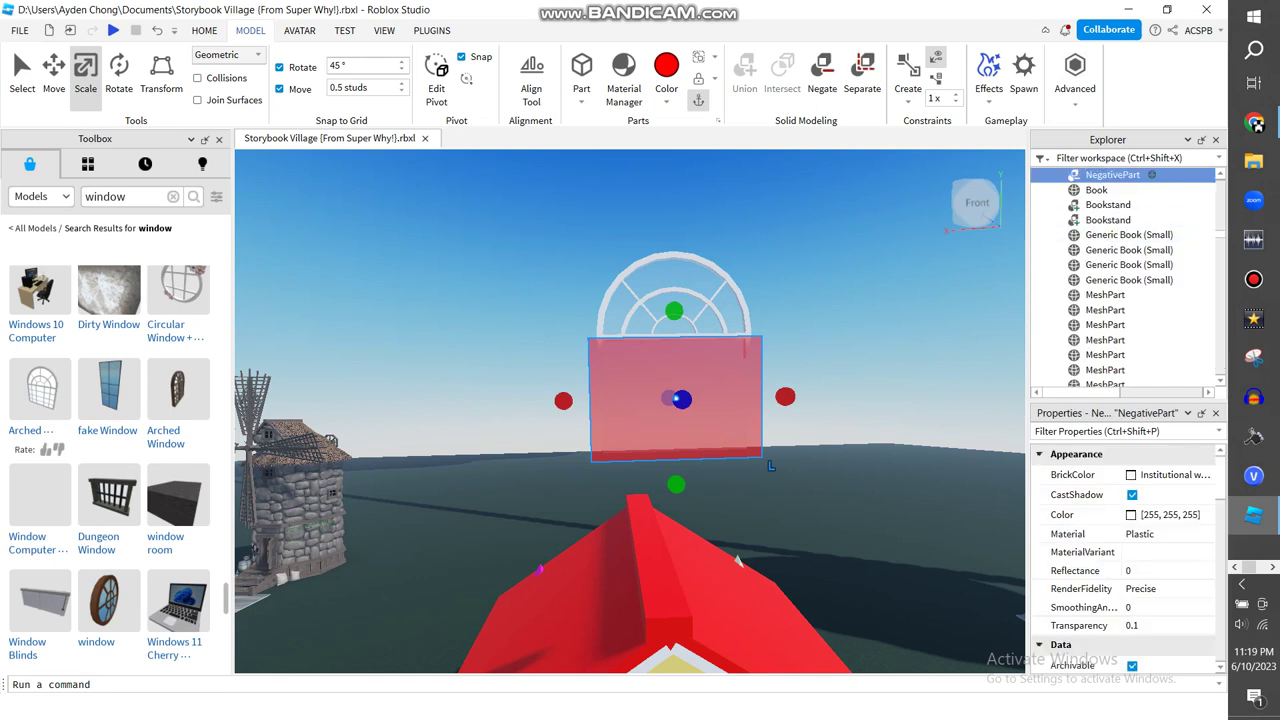
{"action": "left_click_drag", "start_coordinate": [1113, 175], "coordinate": [1113, 382]}
{"action": "scroll", "coordinate": [1123, 280], "scroll_direction": "down", "scroll_amount": 10}
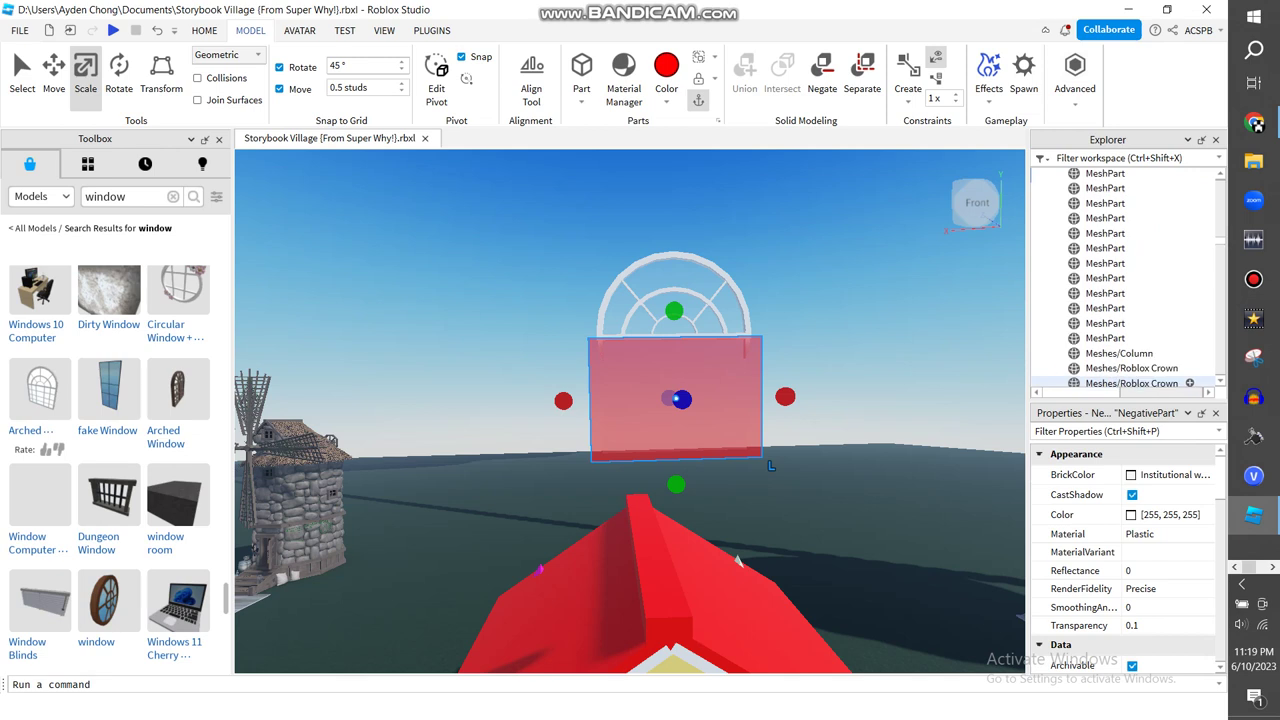
{"action": "scroll", "coordinate": [1115, 300], "scroll_direction": "down", "scroll_amount": 3}
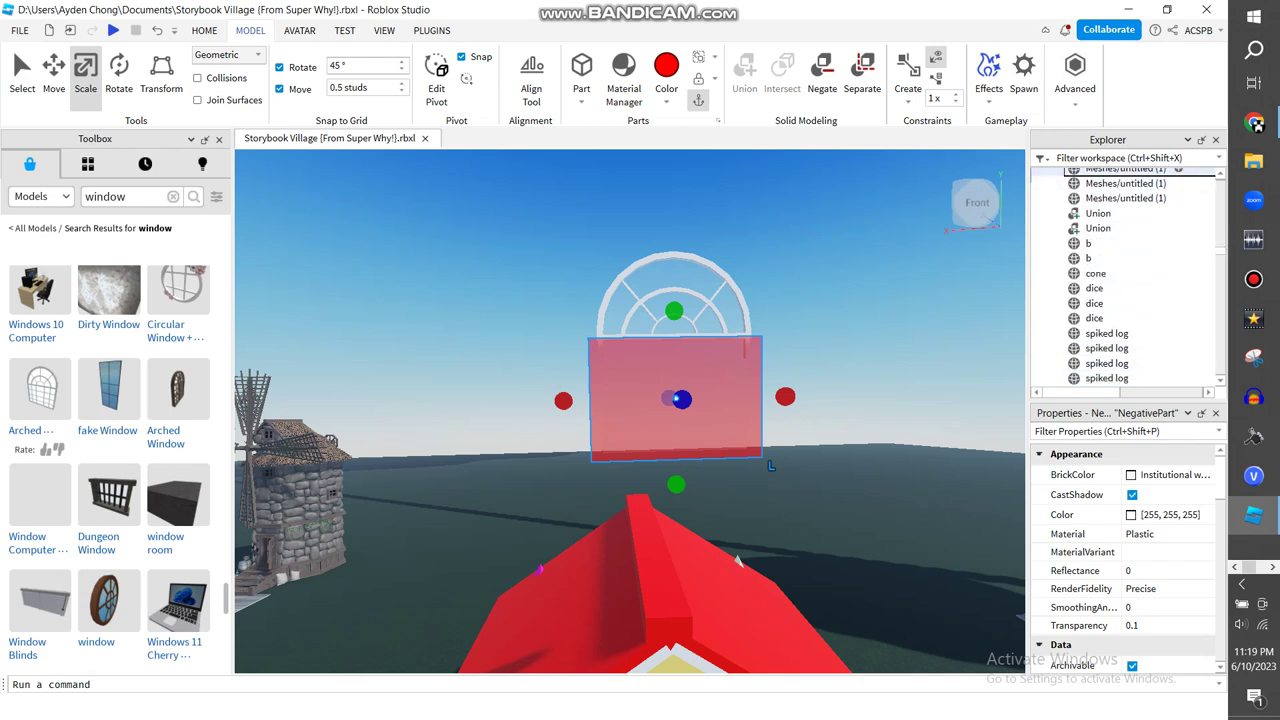
{"action": "scroll", "coordinate": [1120, 270], "scroll_direction": "up", "scroll_amount": 3}
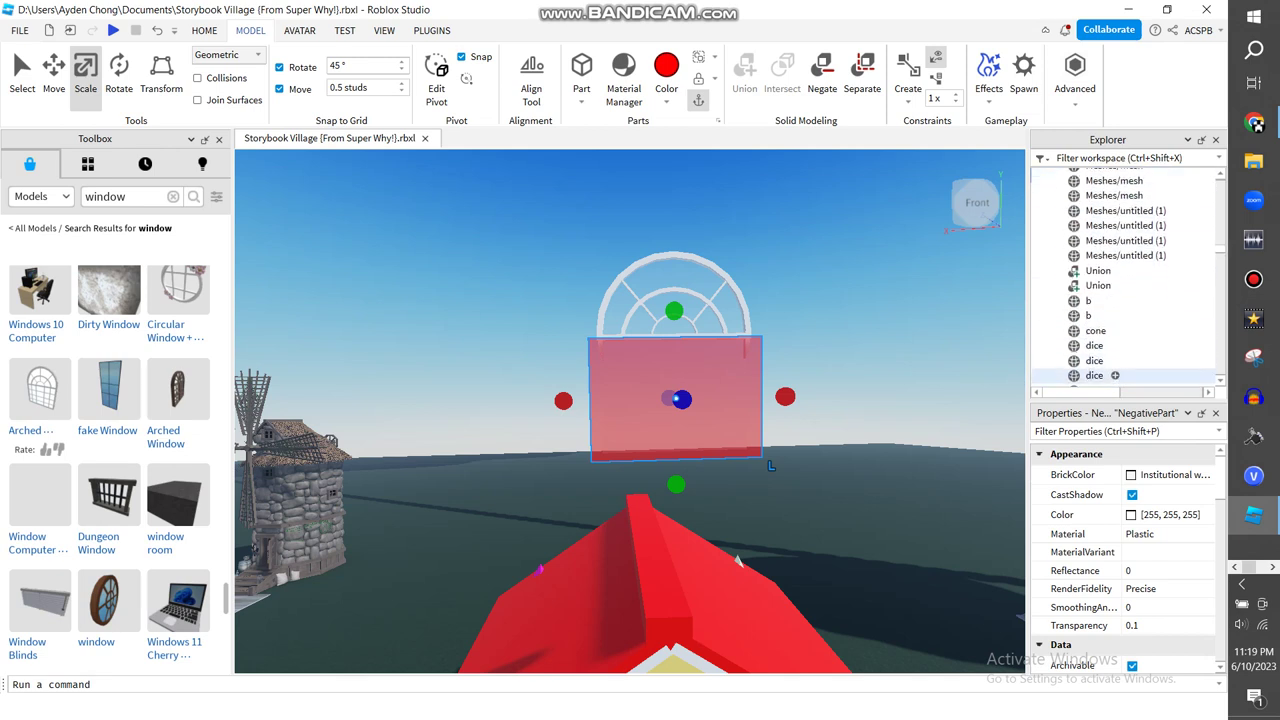
{"action": "scroll", "coordinate": [1110, 381], "scroll_direction": "down", "scroll_amount": 5}
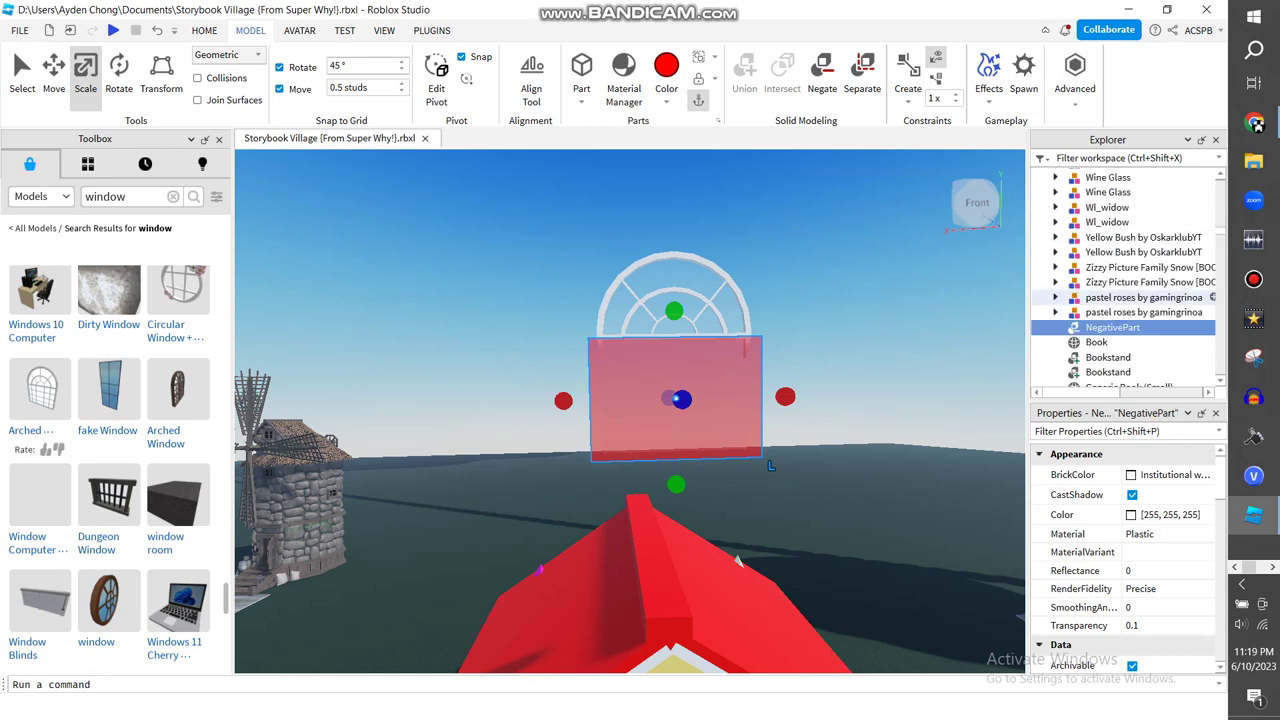
{"action": "scroll", "coordinate": [1120, 280], "scroll_direction": "up", "scroll_amount": 5}
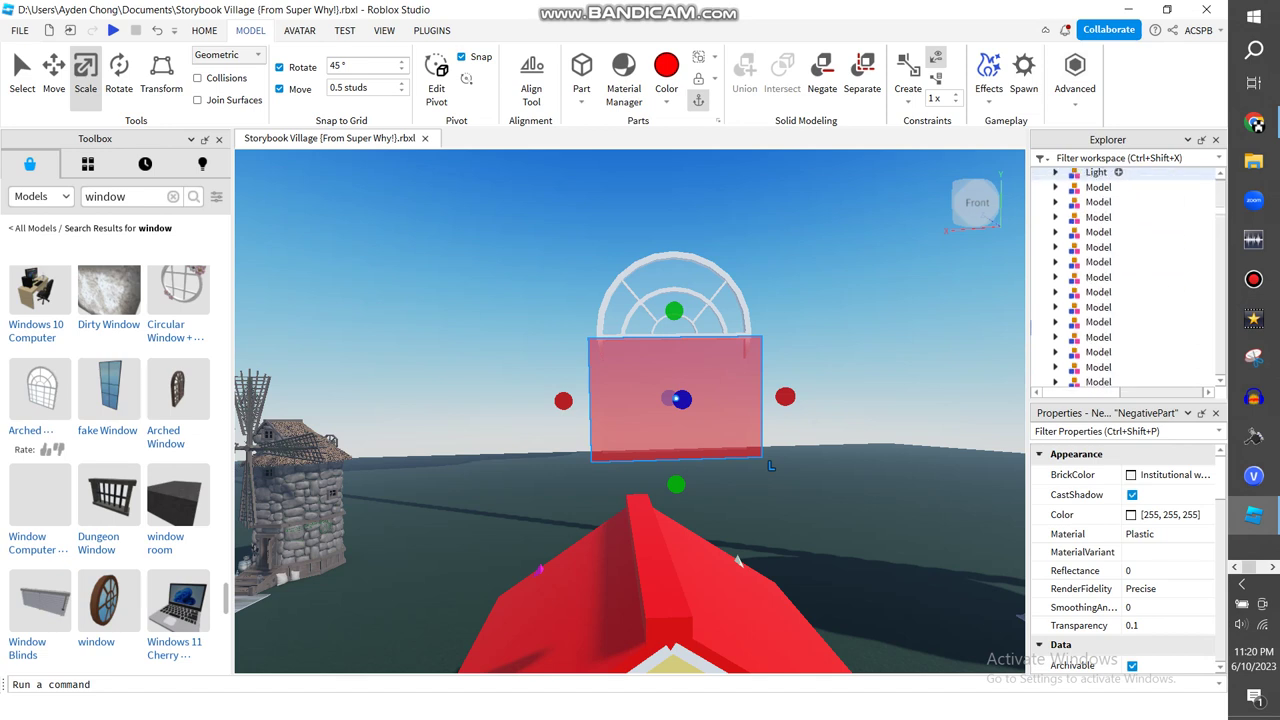
{"action": "scroll", "coordinate": [1150, 175], "scroll_direction": "up", "scroll_amount": 10}
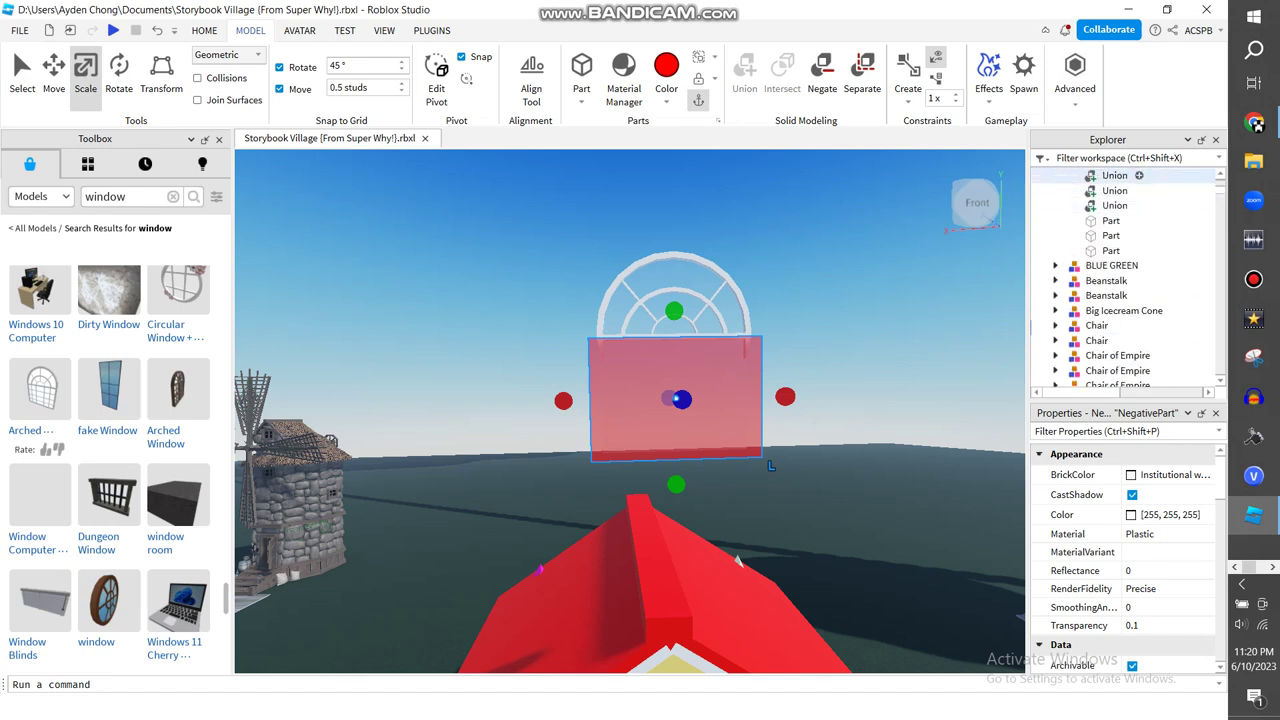
{"action": "left_click_drag", "start_coordinate": [1130, 173], "coordinate": [1130, 300]}
{"action": "left_click_drag", "start_coordinate": [1220, 186], "coordinate": [1220, 187]}
{"action": "left_click", "coordinate": [1120, 298]}
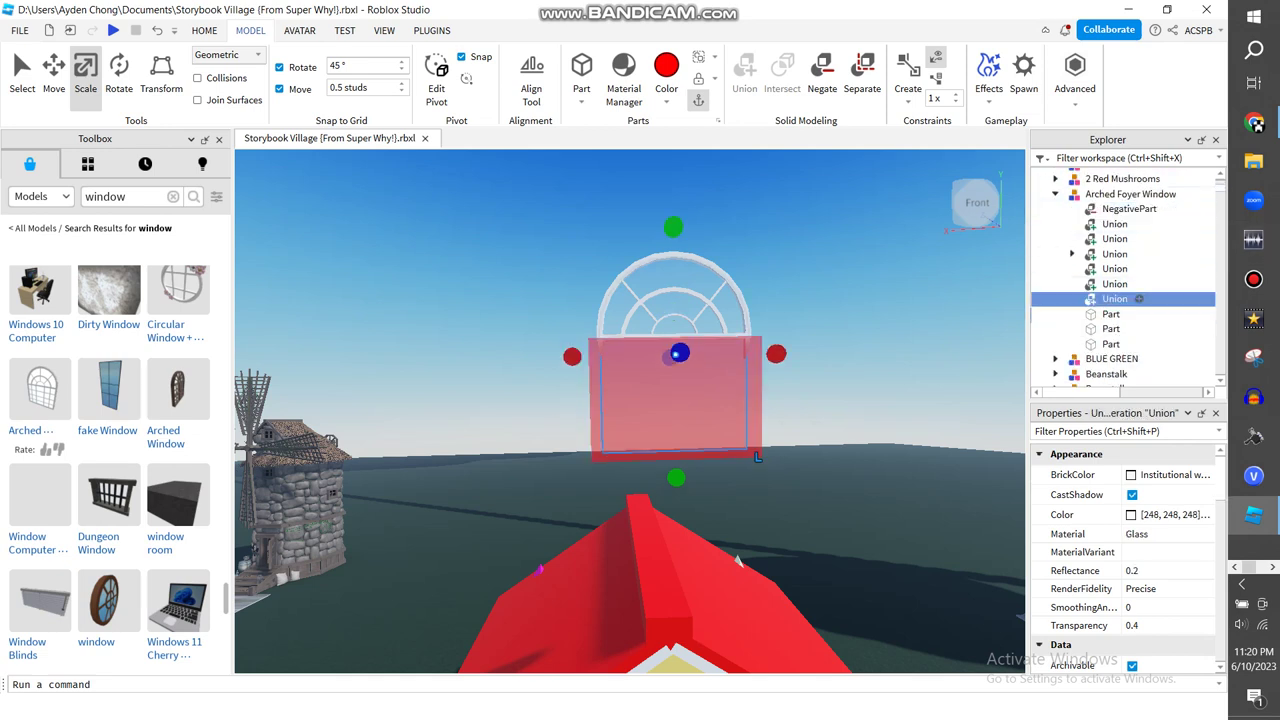
{"action": "left_click_drag", "start_coordinate": [1116, 299], "coordinate": [1128, 209]}
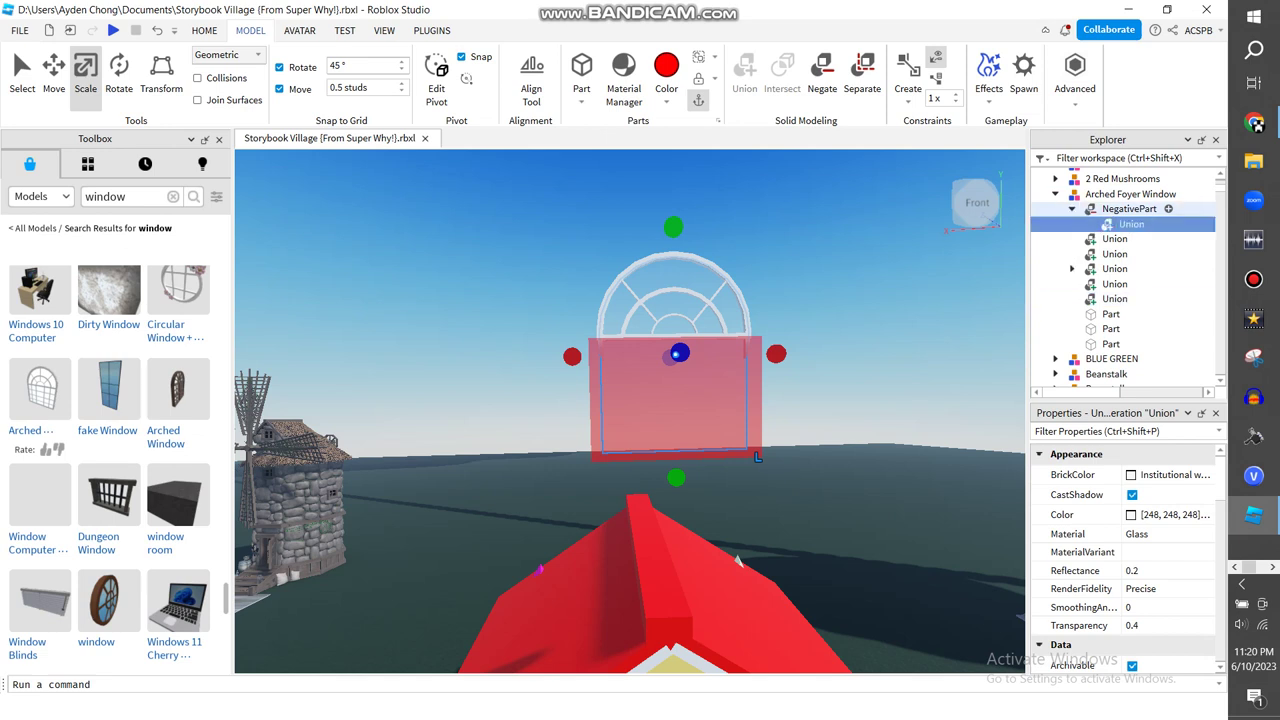
- Try uniting the NegativePart with its nested glass Union, and undo the operation
{"action": "left_click", "coordinate": [1128, 209]}
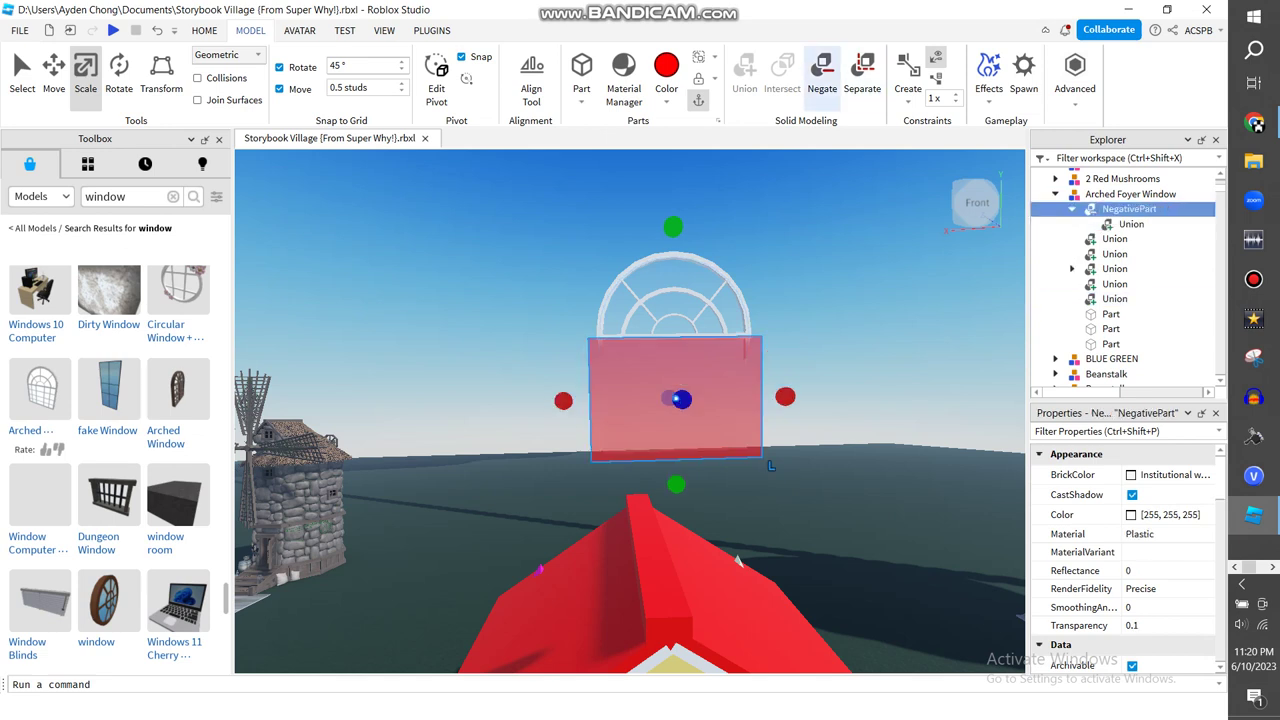
{"action": "left_click", "coordinate": [1131, 224], "text": "ctrl"}
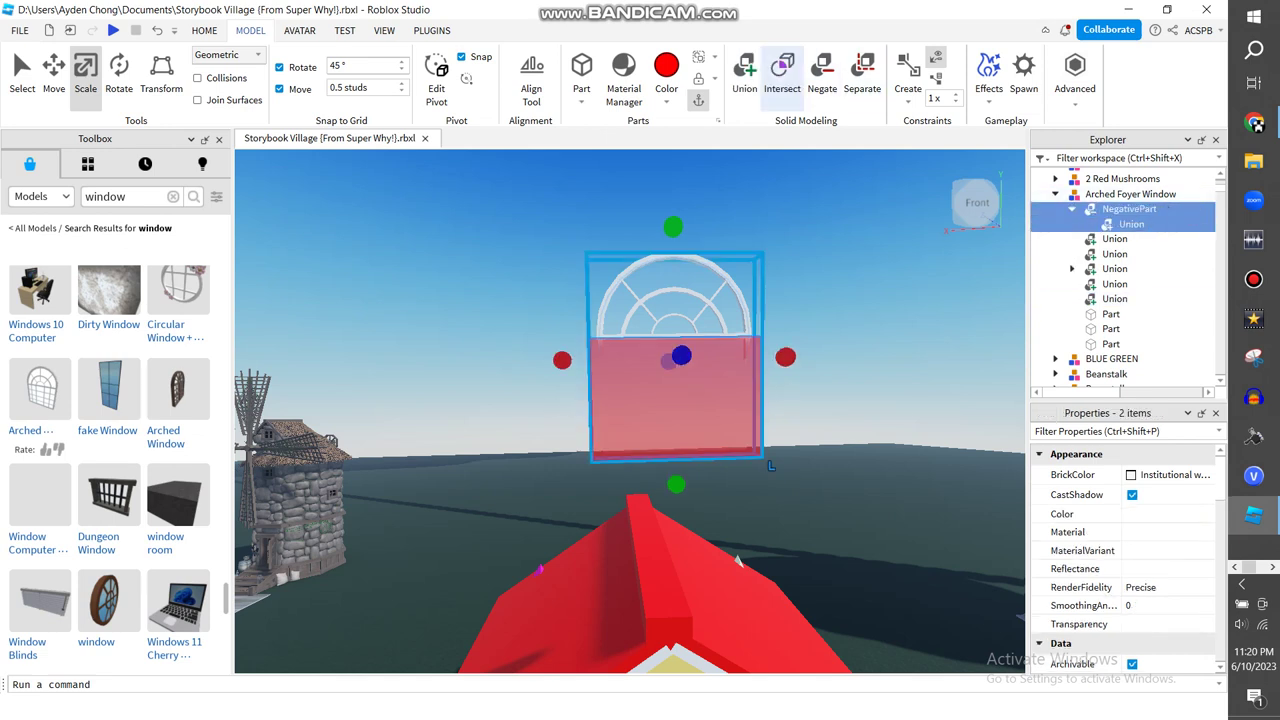
{"action": "left_click", "coordinate": [744, 75]}
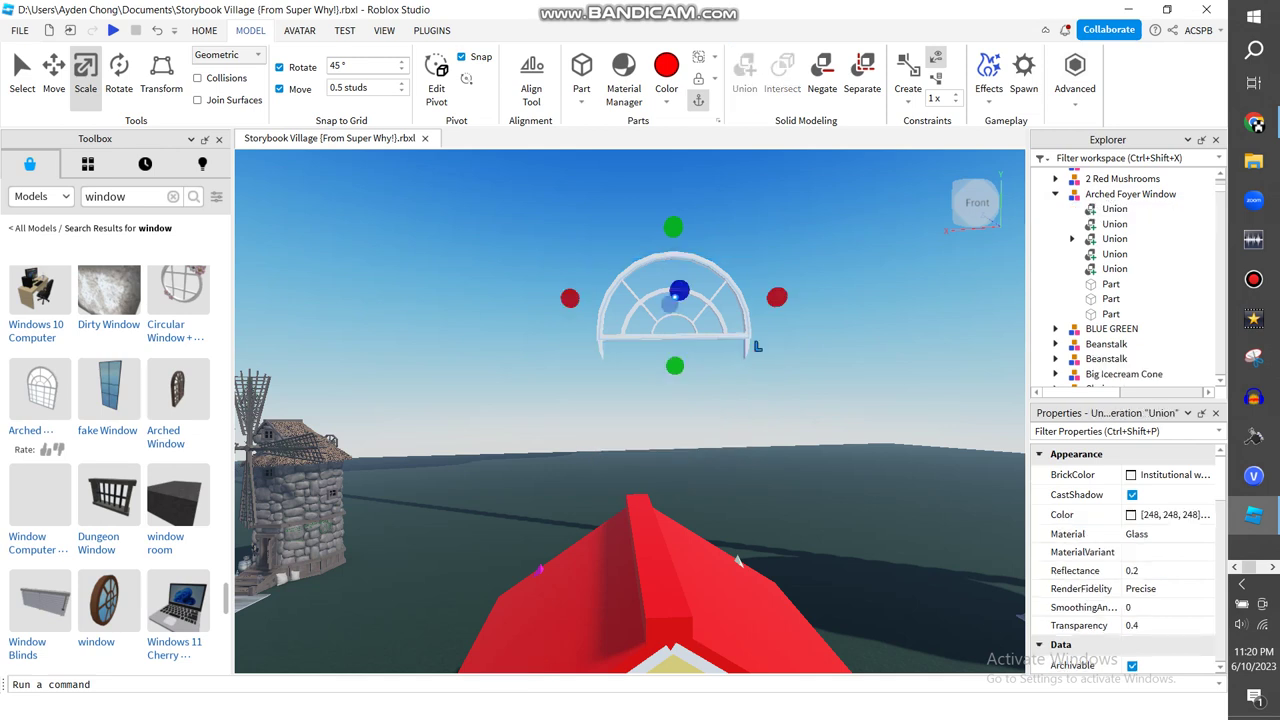
{"action": "key", "text": "ctrl+z"}
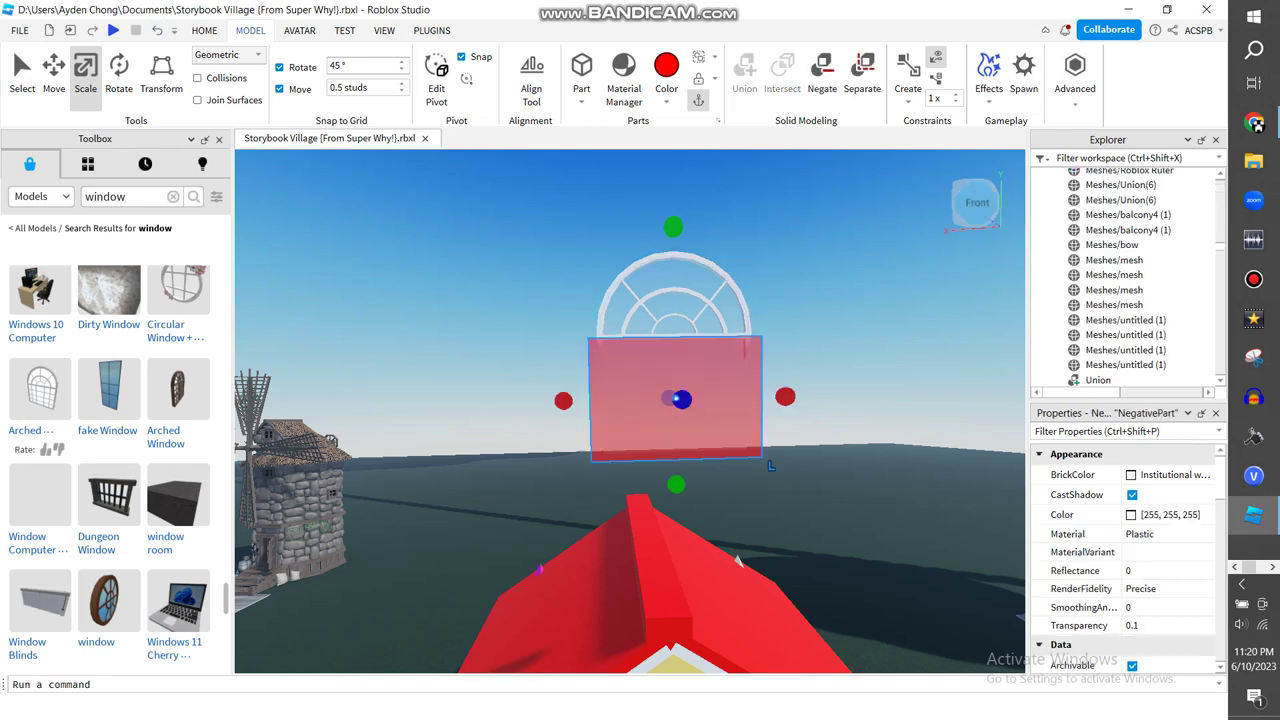
- Try nesting the outer arch frame in the NegativePart and uniting it with the glass, and undo both changes
{"action": "left_click_drag", "start_coordinate": [1220, 246], "coordinate": [1220, 187]}
{"action": "left_click", "coordinate": [1115, 262]}
{"action": "left_click", "coordinate": [1115, 277]}
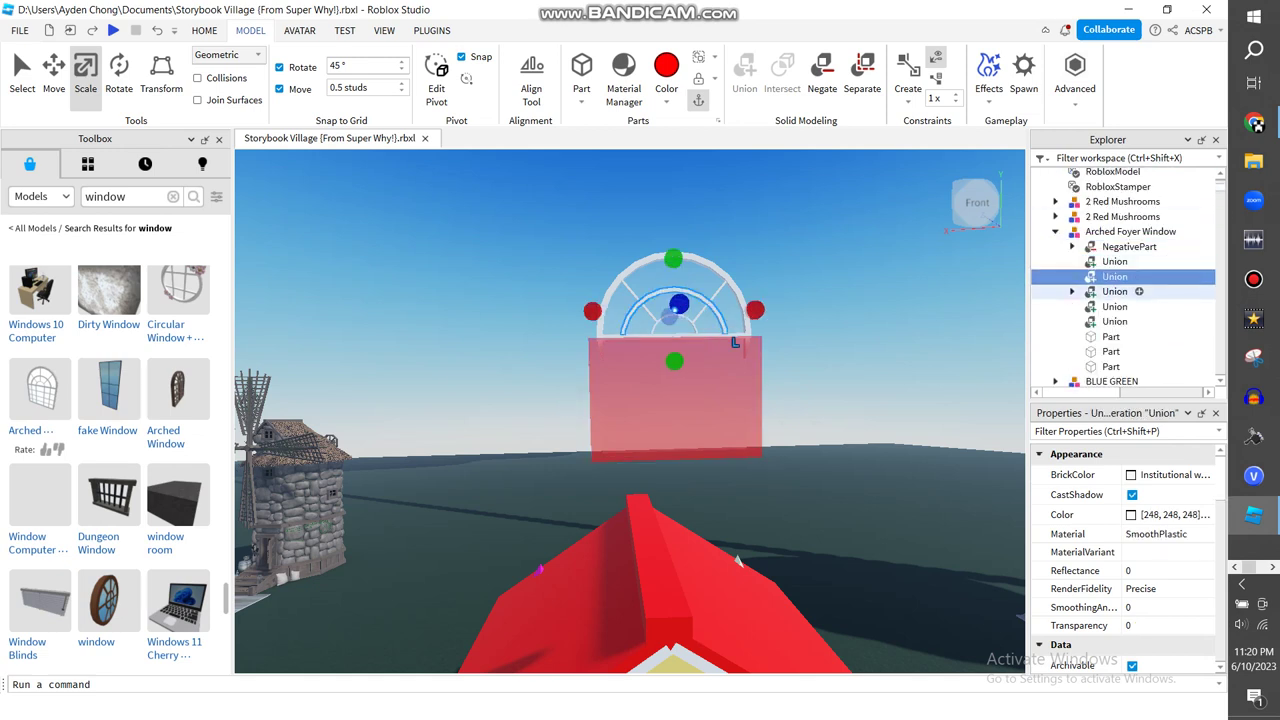
{"action": "left_click", "coordinate": [1115, 292]}
{"action": "left_click", "coordinate": [1115, 322]}
{"action": "left_click_drag", "start_coordinate": [1115, 321], "coordinate": [1183, 272]}
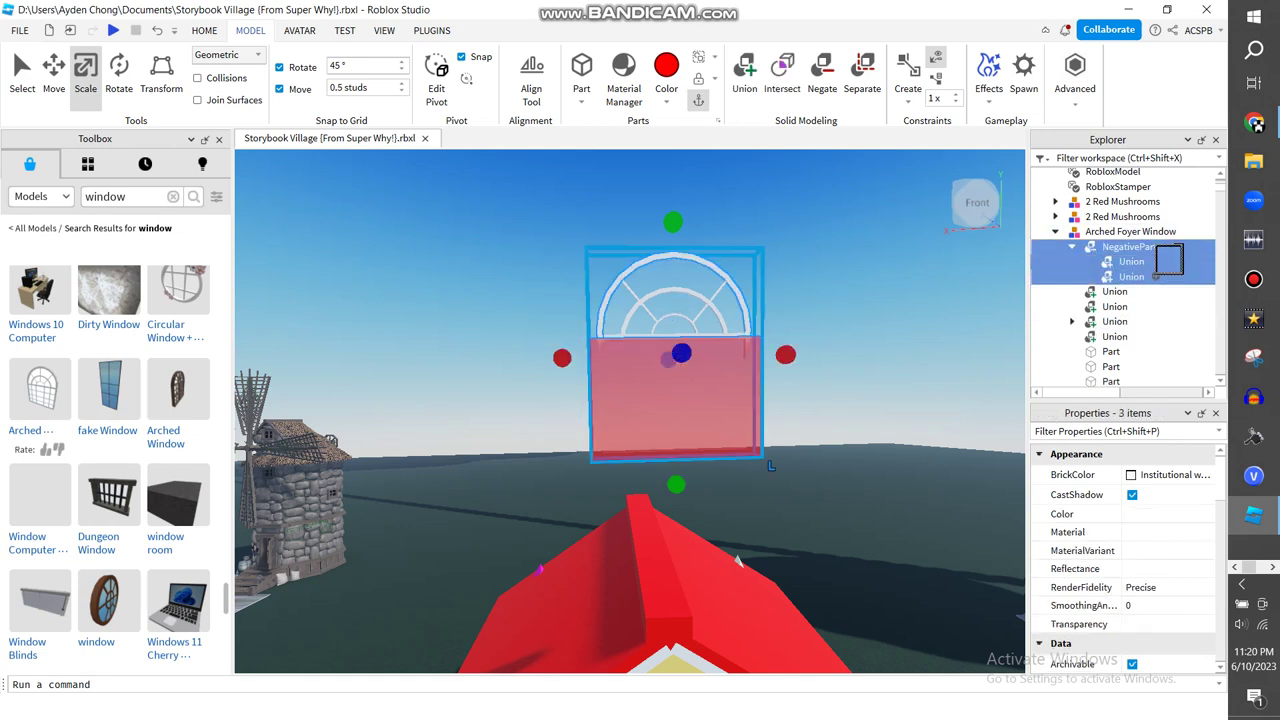
{"action": "left_click", "coordinate": [744, 72]}
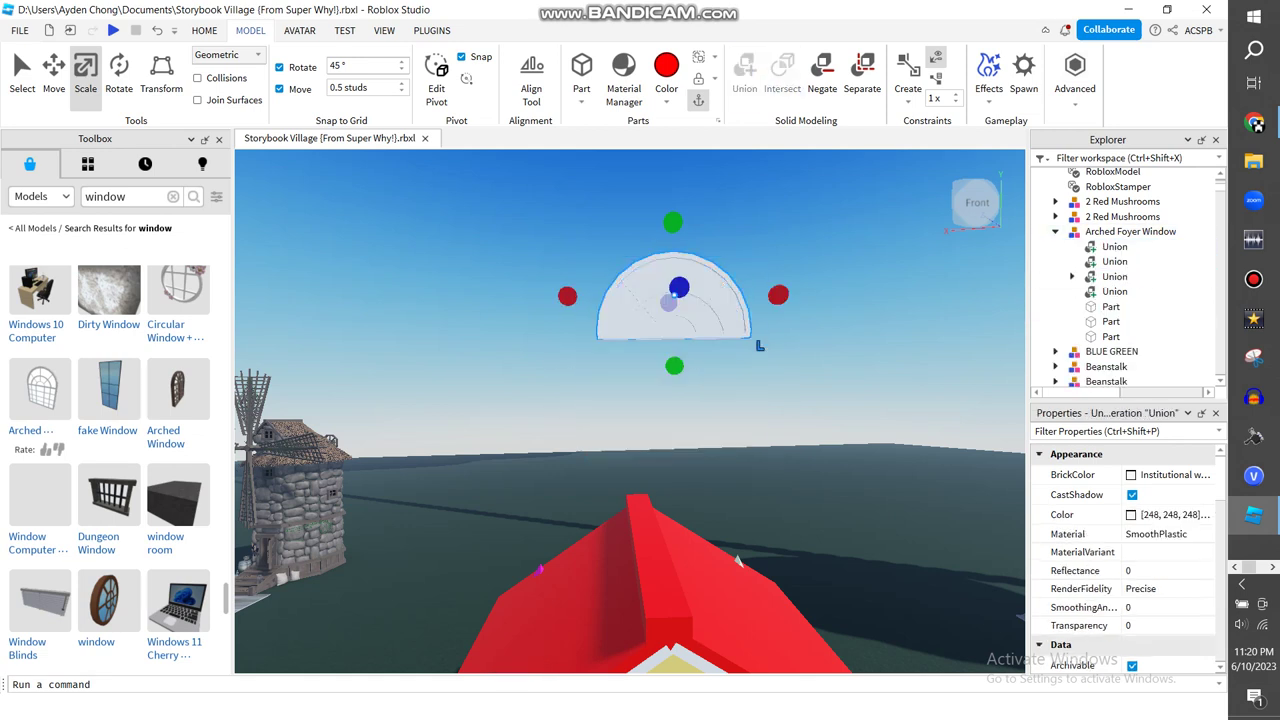
{"action": "key", "text": "ctrl+z"}
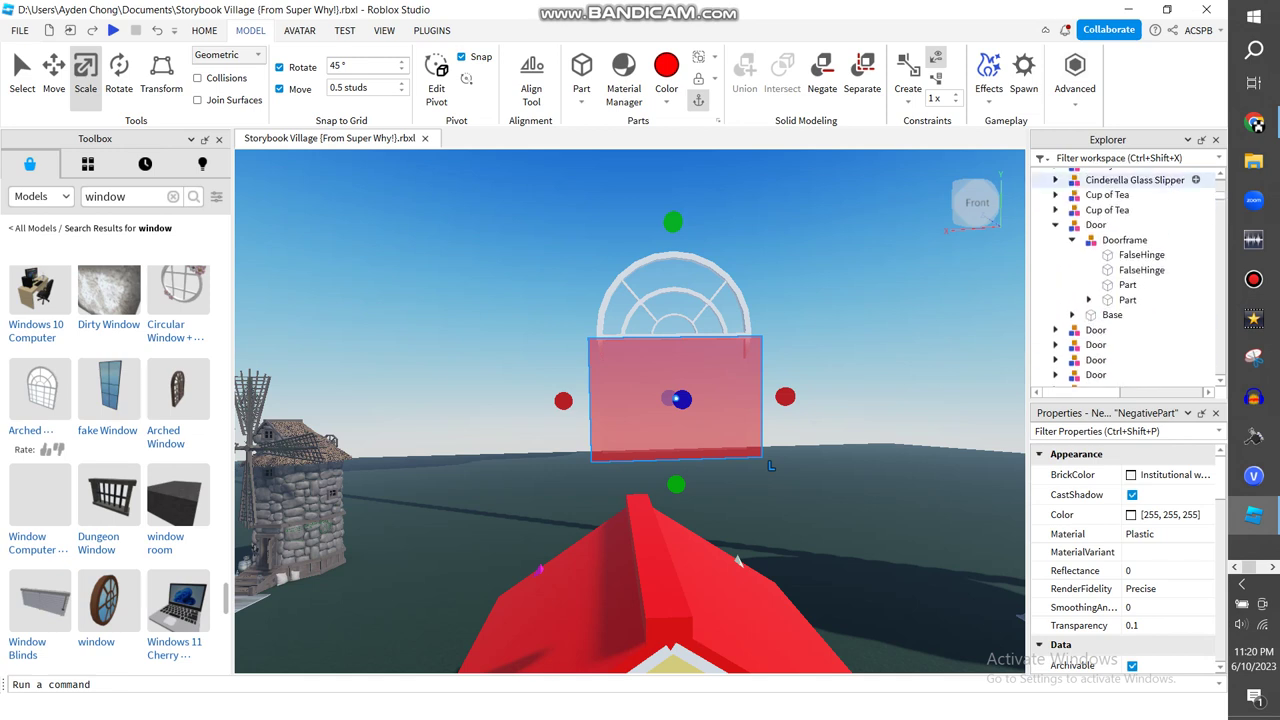
{"action": "key", "text": "ctrl+z"}
- Cut the rectangular lower section off the glass by uniting only the NegativePart and the glass Union
{"action": "left_click_drag", "start_coordinate": [1220, 194], "coordinate": [1220, 189]}
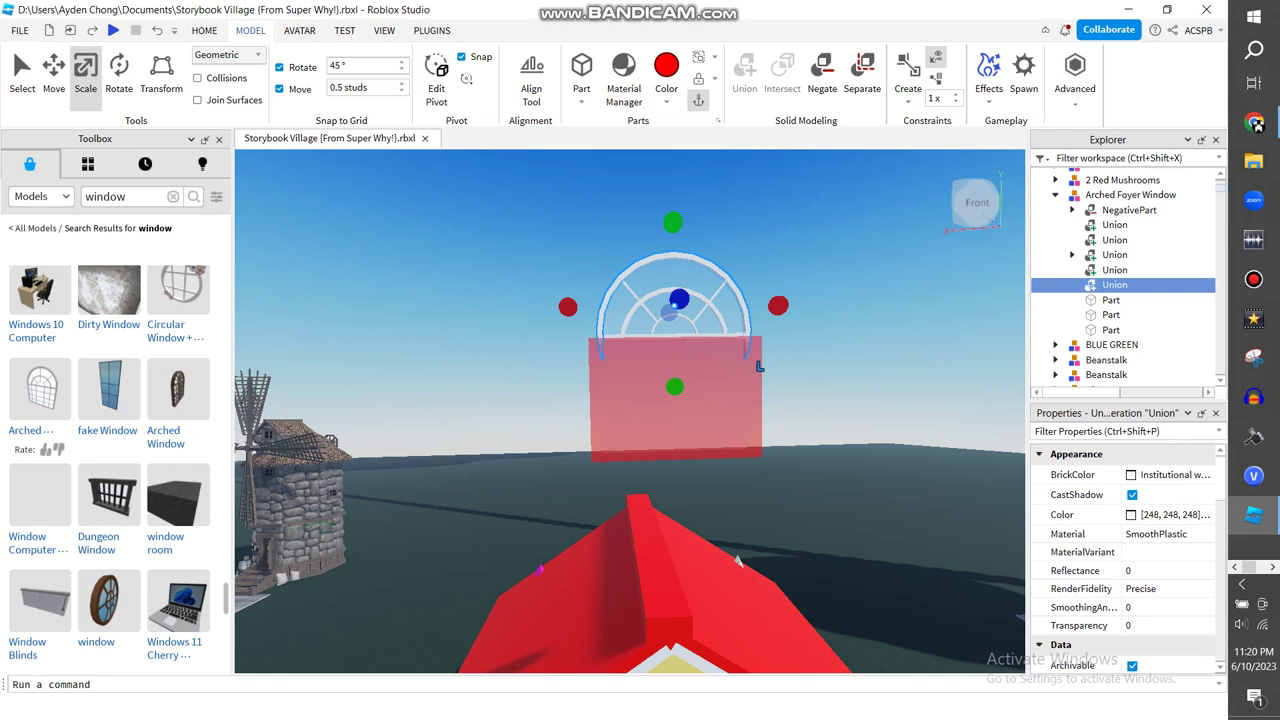
{"action": "left_click", "coordinate": [1072, 210]}
{"action": "left_click", "coordinate": [1129, 210]}
{"action": "left_click", "coordinate": [1131, 225], "text": "ctrl"}
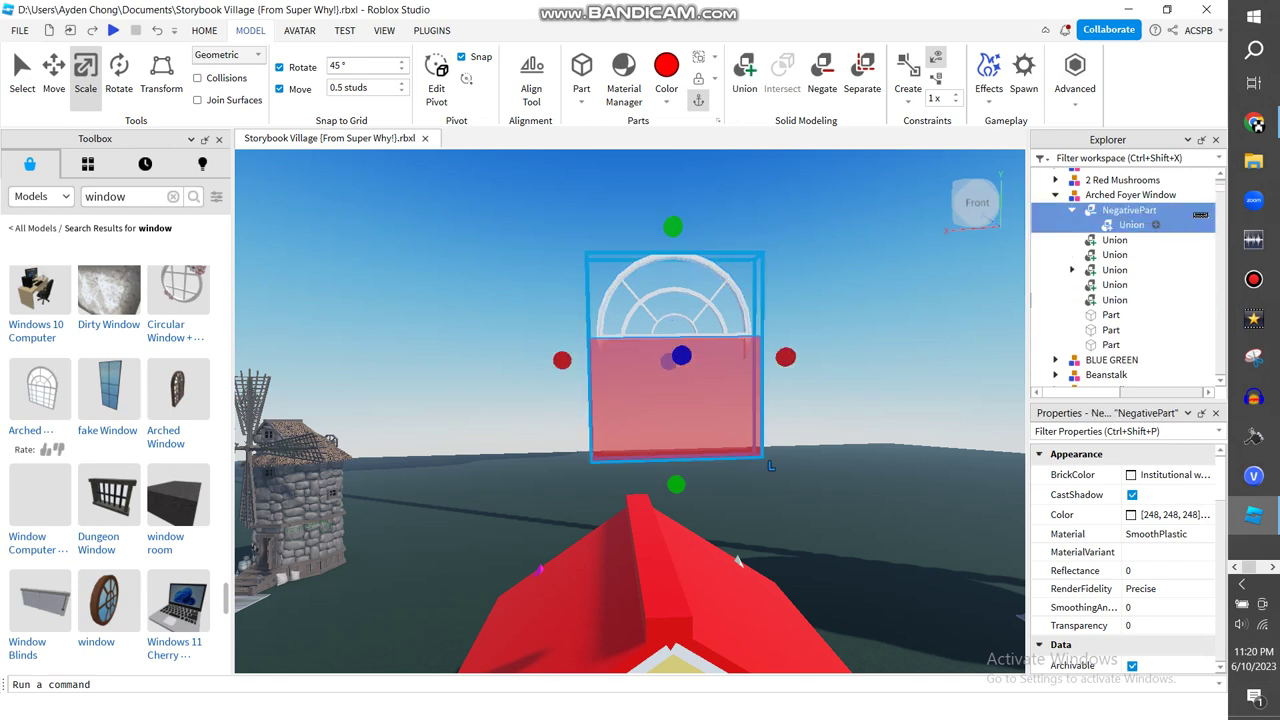
{"action": "left_click", "coordinate": [745, 76]}
- Cut the half-round glass out of the window model, paste it into the Workspace and undo its offset from the frame
{"action": "key", "text": "ctrl+x"}
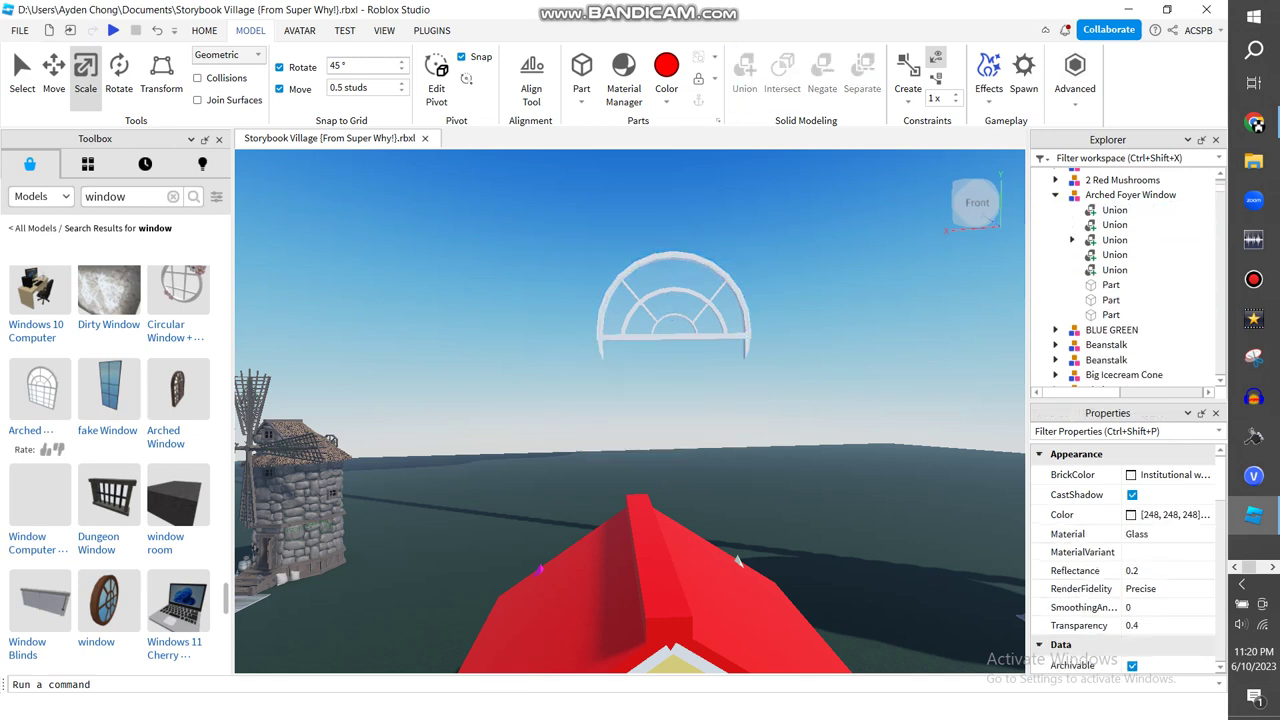
{"action": "key", "text": "ctrl+v"}
{"action": "scroll", "coordinate": [630, 411], "scroll_direction": "down", "scroll_amount": 2}
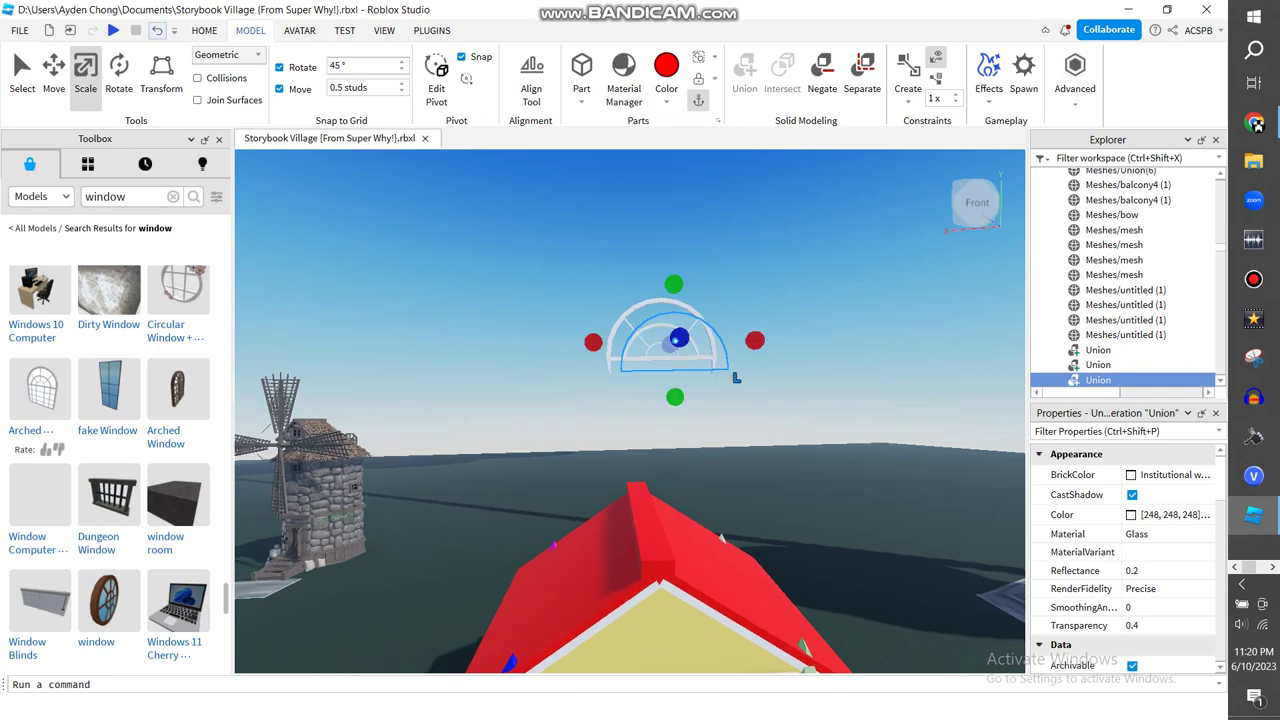
{"action": "left_click", "coordinate": [157, 30]}
- Group the half-round glass and the Arched Foyer Window as one model
{"action": "left_click", "coordinate": [661, 359], "text": "ctrl"}
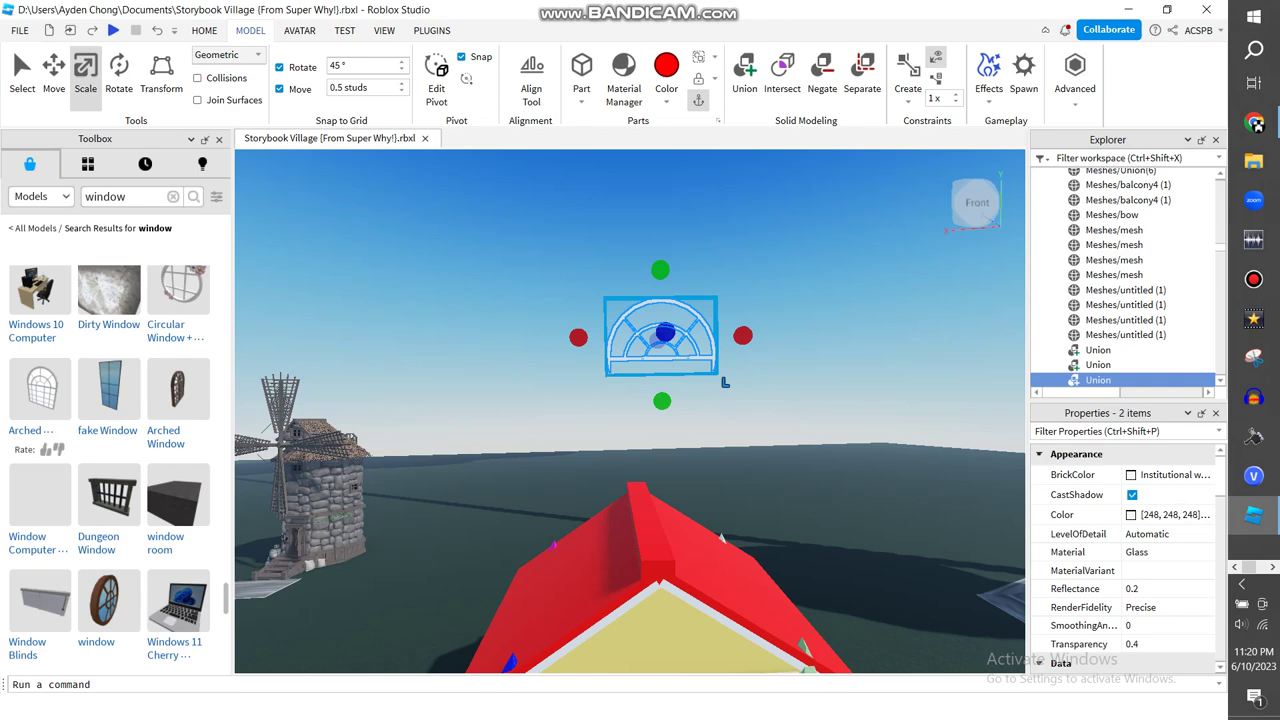
{"action": "right_click", "coordinate": [687, 344]}
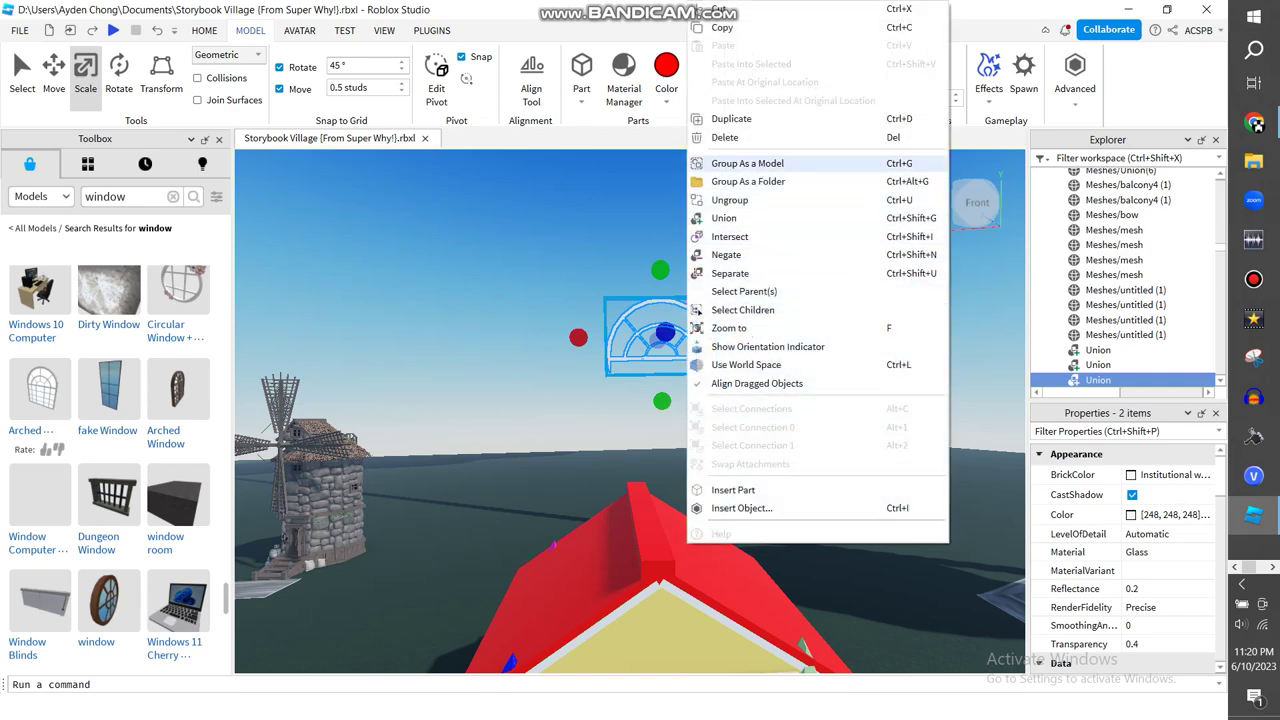
{"action": "left_click", "coordinate": [752, 164]}
- Find the new group containing the Arched Foyer Window in the Workspace and rename it Window
{"action": "left_click_drag", "start_coordinate": [1220, 248], "coordinate": [1220, 182]}
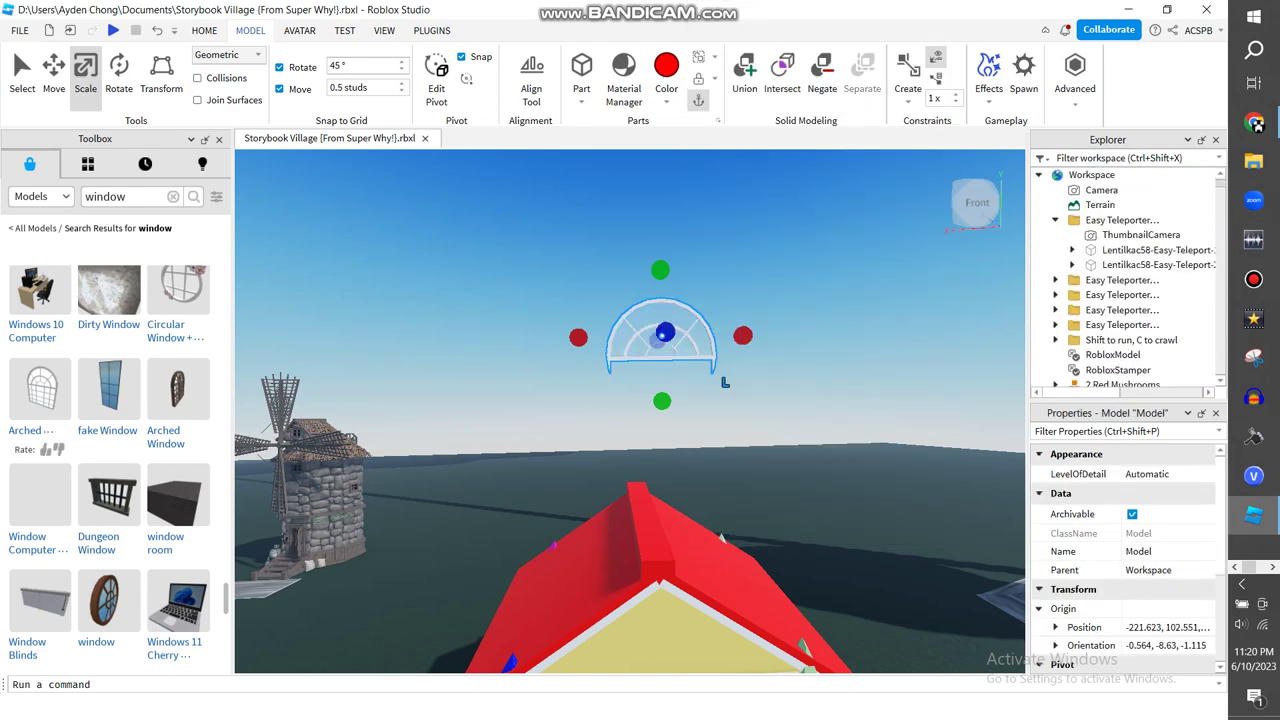
{"action": "scroll", "coordinate": [1130, 195], "scroll_direction": "down", "scroll_amount": 8}
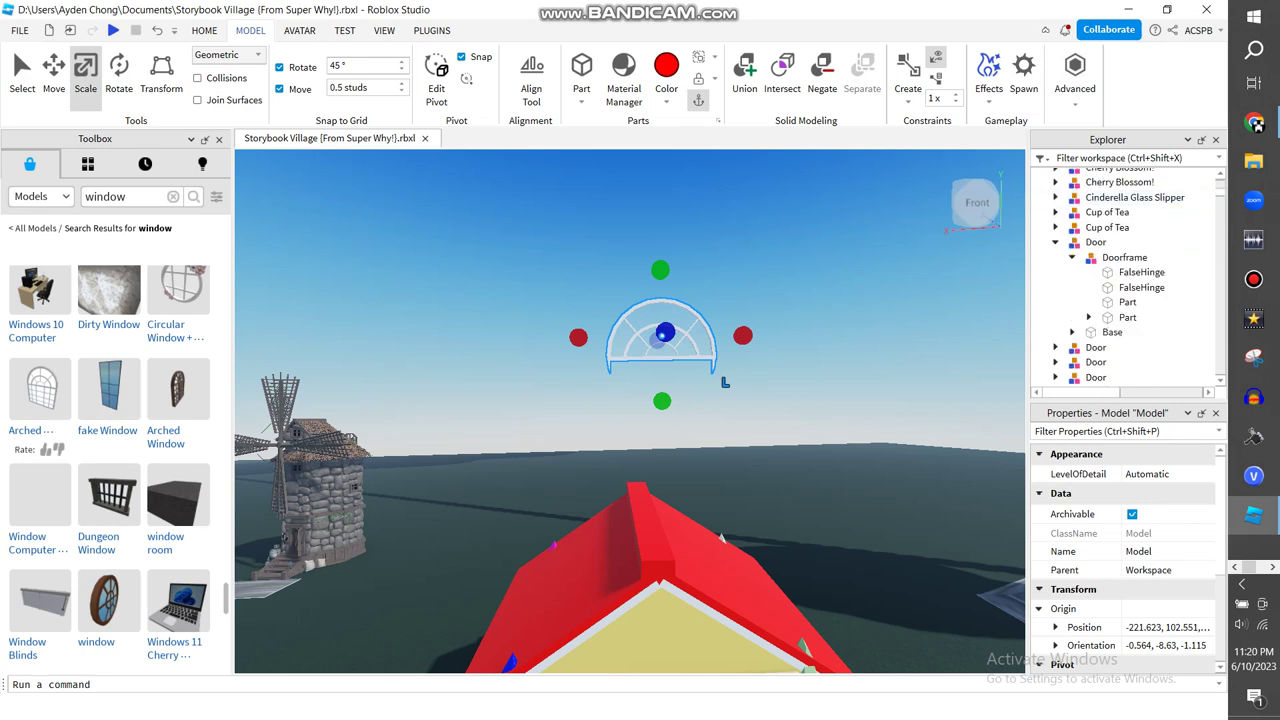
{"action": "left_click", "coordinate": [790, 300]}
{"action": "left_click", "coordinate": [685, 346]}
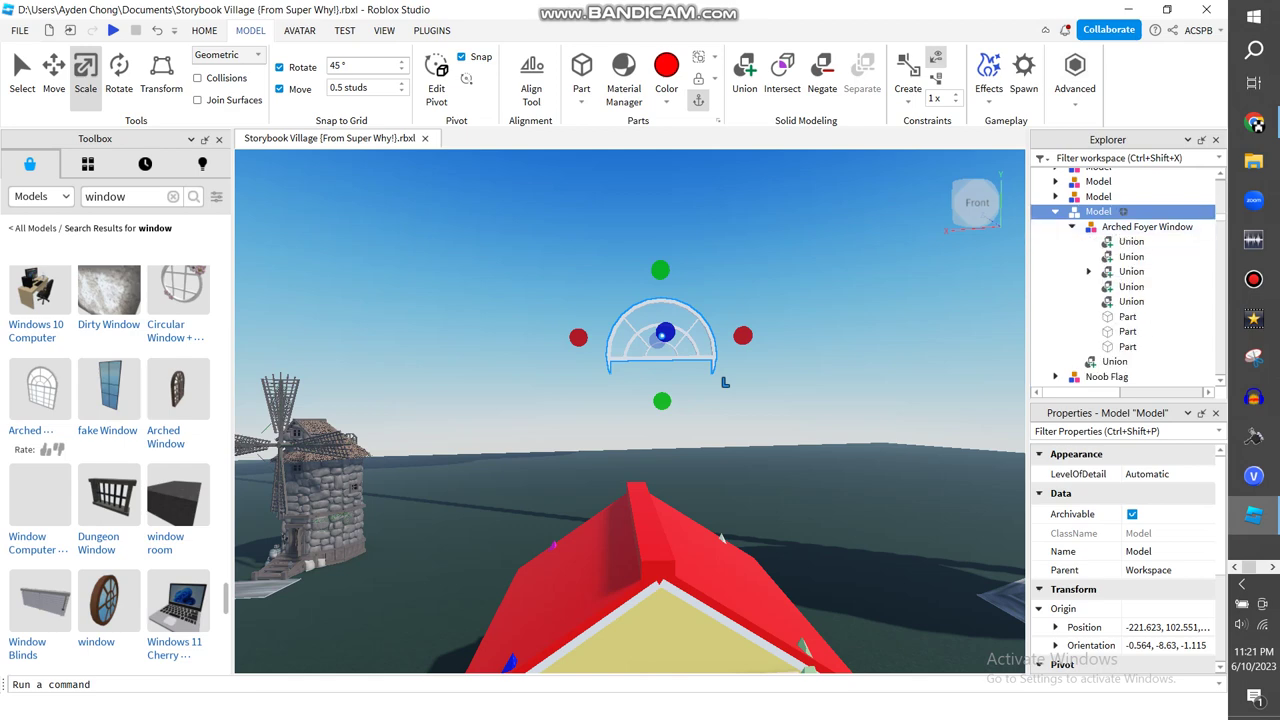
{"action": "right_click", "coordinate": [1100, 211]}
{"action": "left_click", "coordinate": [1100, 120]}
{"action": "type", "text": "Wind"}
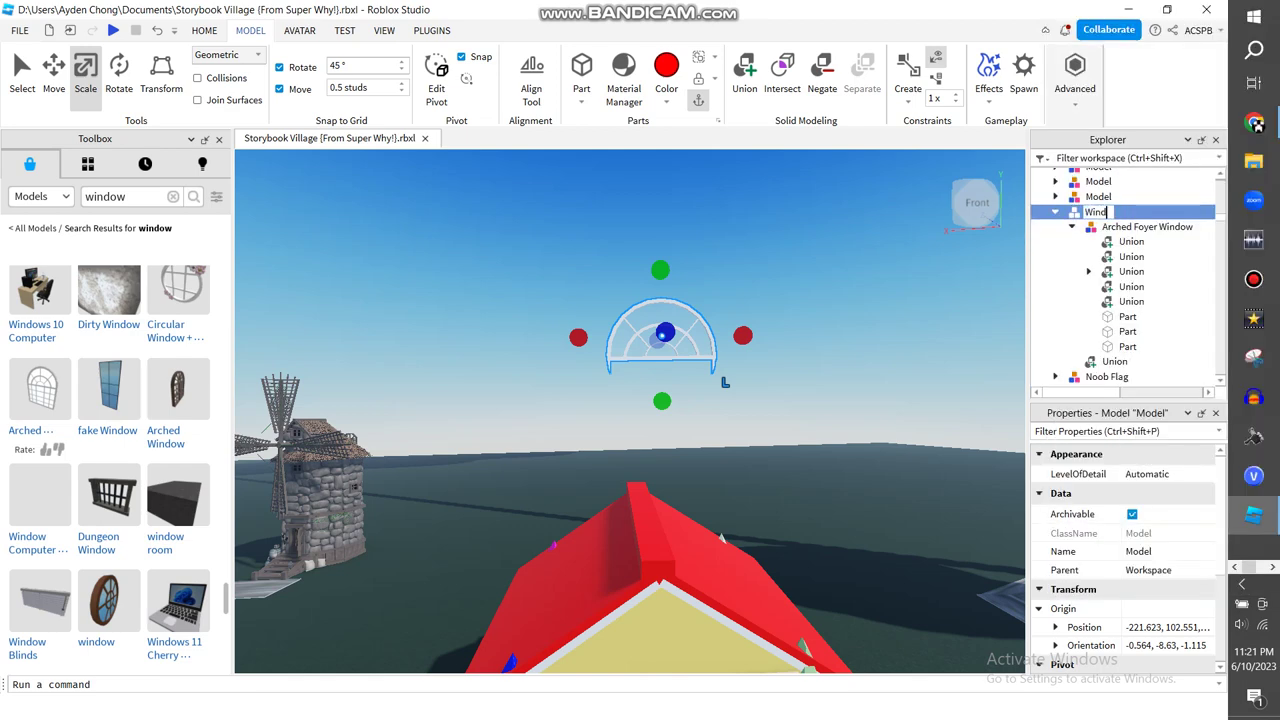
{"action": "left_click", "coordinate": [800, 290]}
{"action": "left_click", "coordinate": [660, 335]}
{"action": "scroll", "coordinate": [660, 335], "scroll_direction": "down", "scroll_amount": 3}
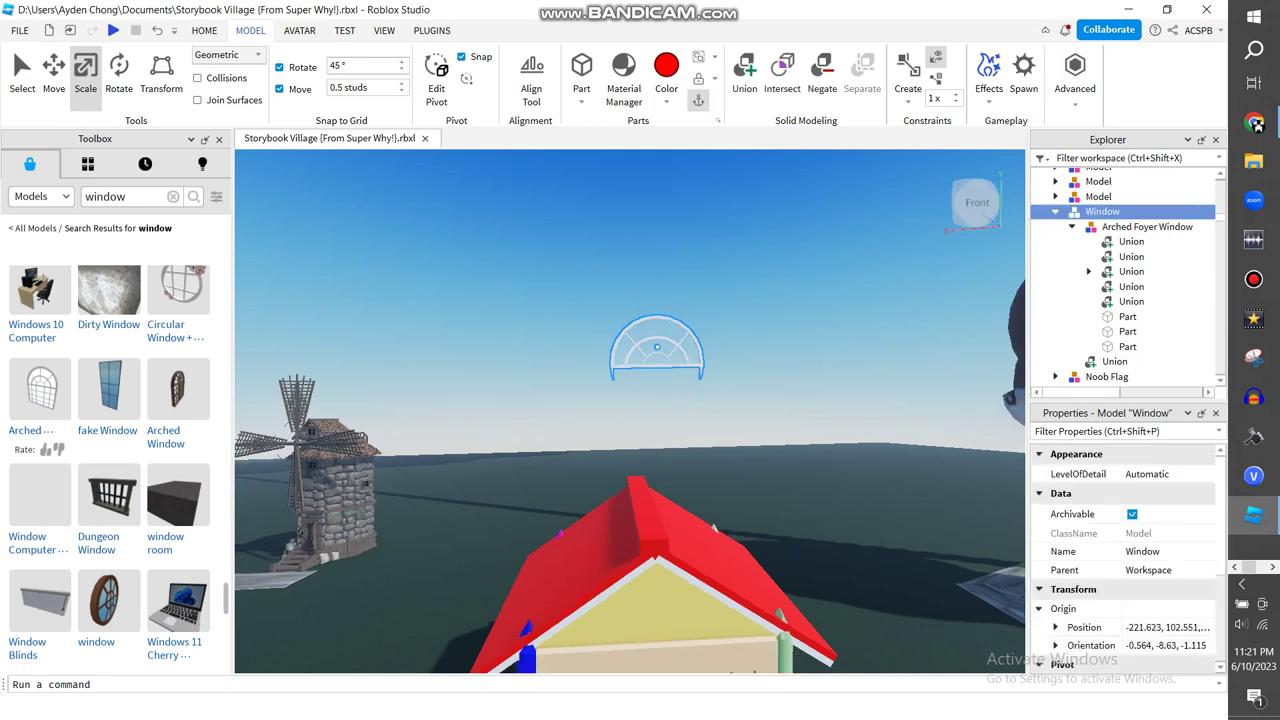
- Lower the whole Window model from above the roof onto the yellow gable of the schoolhouse
{"action": "left_click", "coordinate": [740, 320]}
{"action": "left_click", "coordinate": [652, 348]}
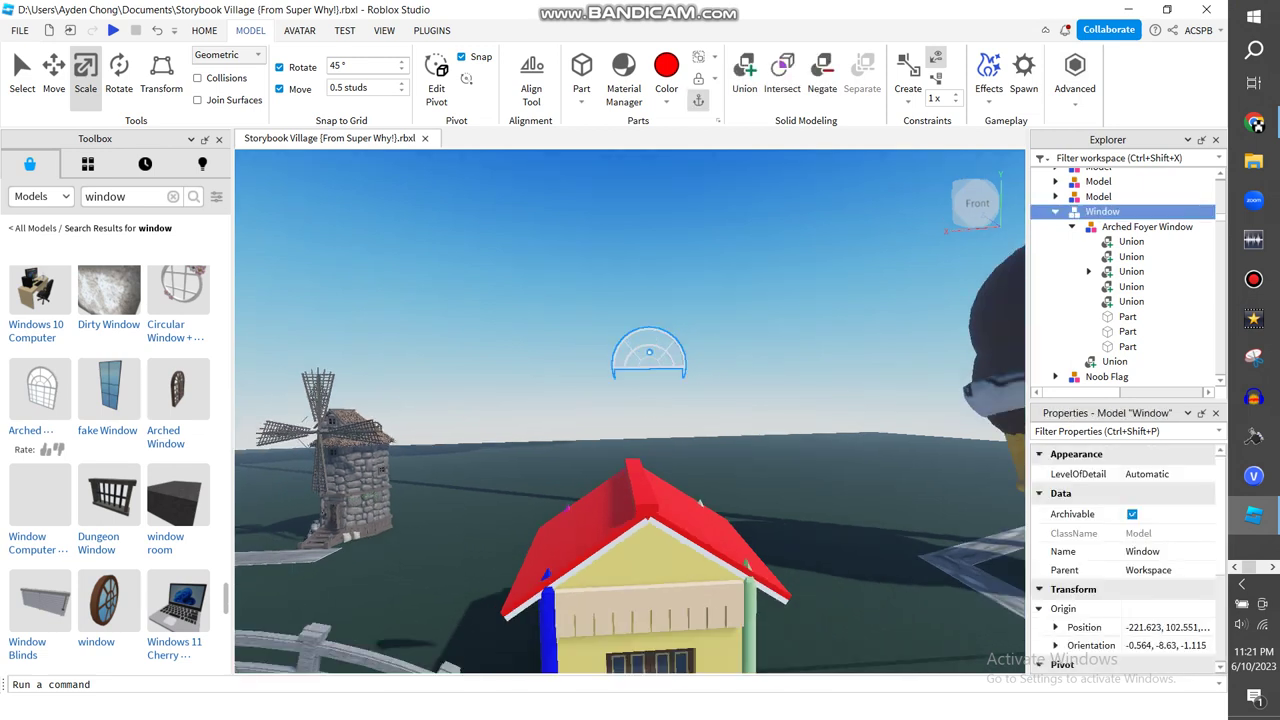
{"action": "left_click", "coordinate": [22, 75]}
{"action": "left_click", "coordinate": [580, 300]}
{"action": "left_click", "coordinate": [649, 350]}
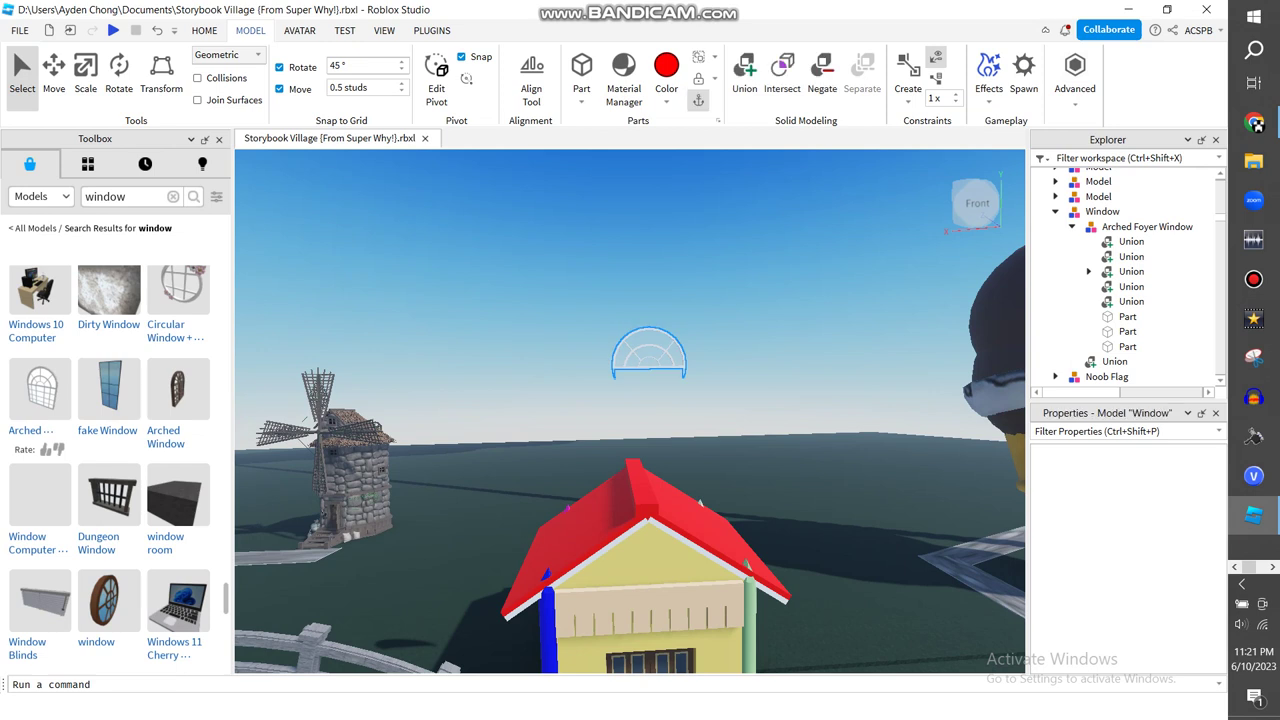
{"action": "left_click", "coordinate": [1055, 212]}
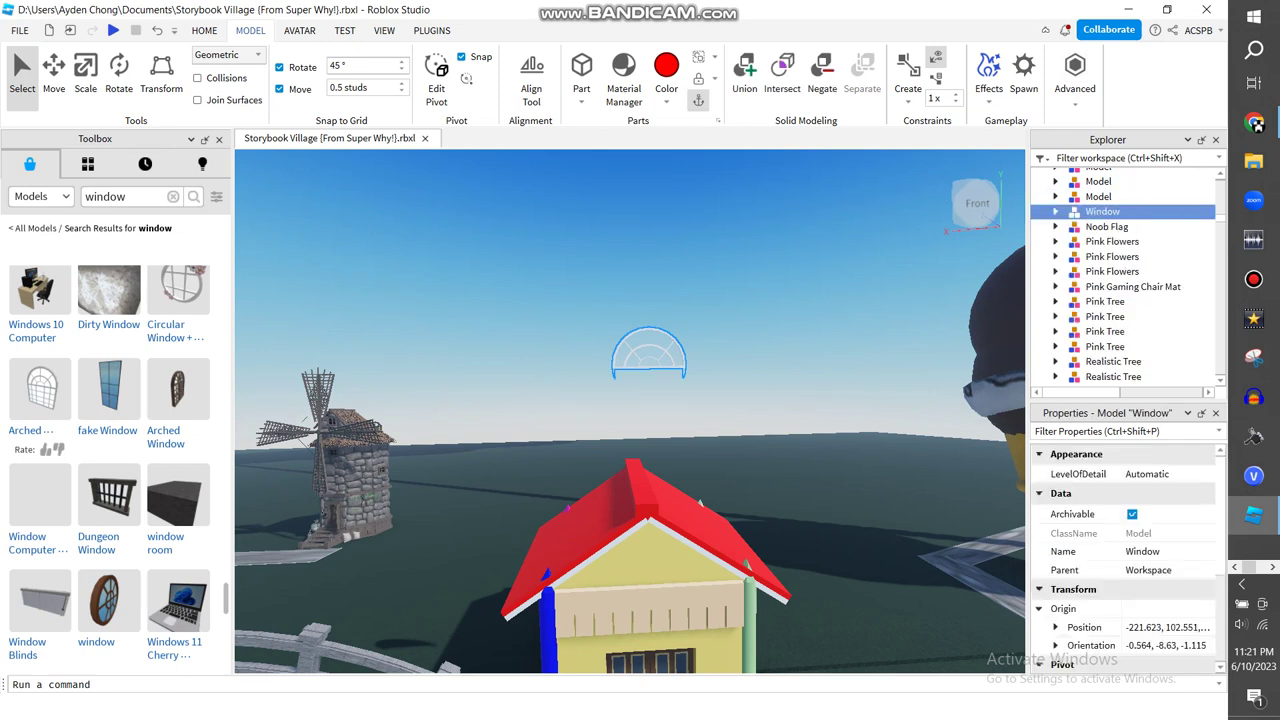
{"action": "key", "text": "ctrl+2"}
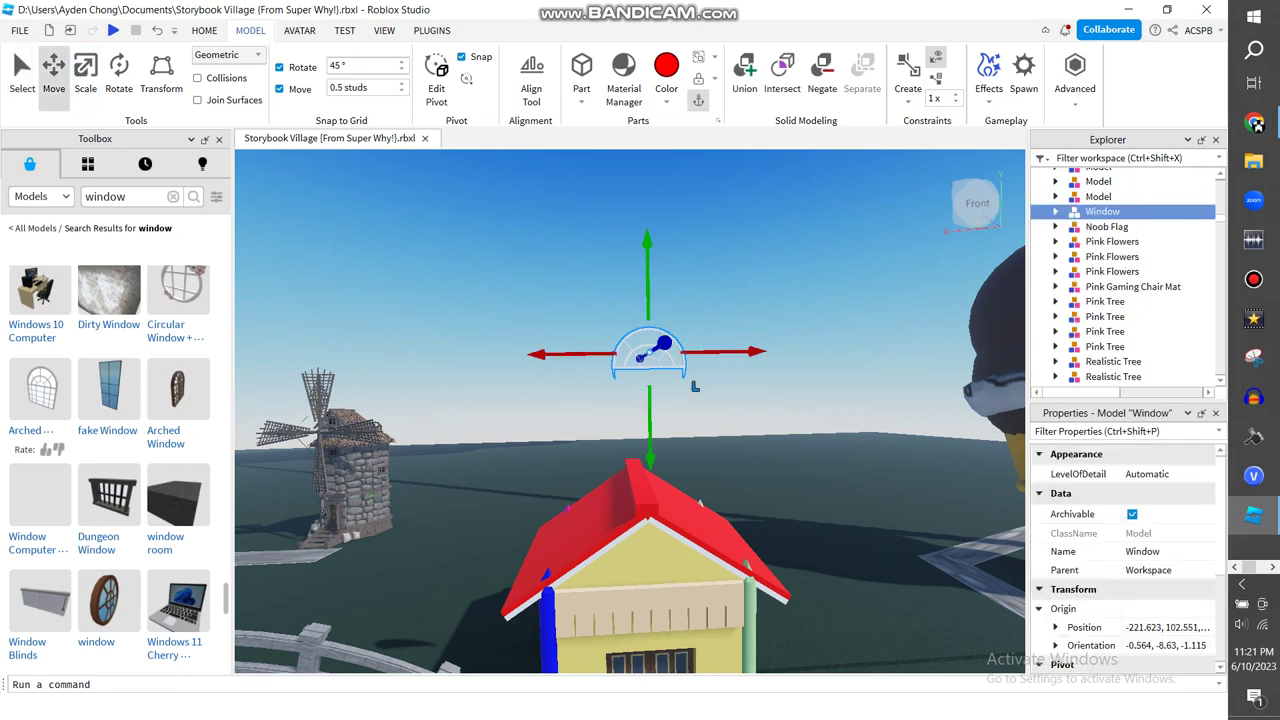
{"action": "left_click_drag", "start_coordinate": [647, 240], "coordinate": [650, 458]}
- Fine-tune the Window model's height and depth so it sits against the gable wall, centred just above the beige awning
{"action": "key", "text": "a"}
{"action": "right_click_drag", "start_coordinate": [650, 458], "coordinate": [800, 468]}
{"action": "key", "text": "w"}
{"action": "key", "text": "w"}
{"action": "left_click_drag", "start_coordinate": [691, 405], "coordinate": [693, 338]}
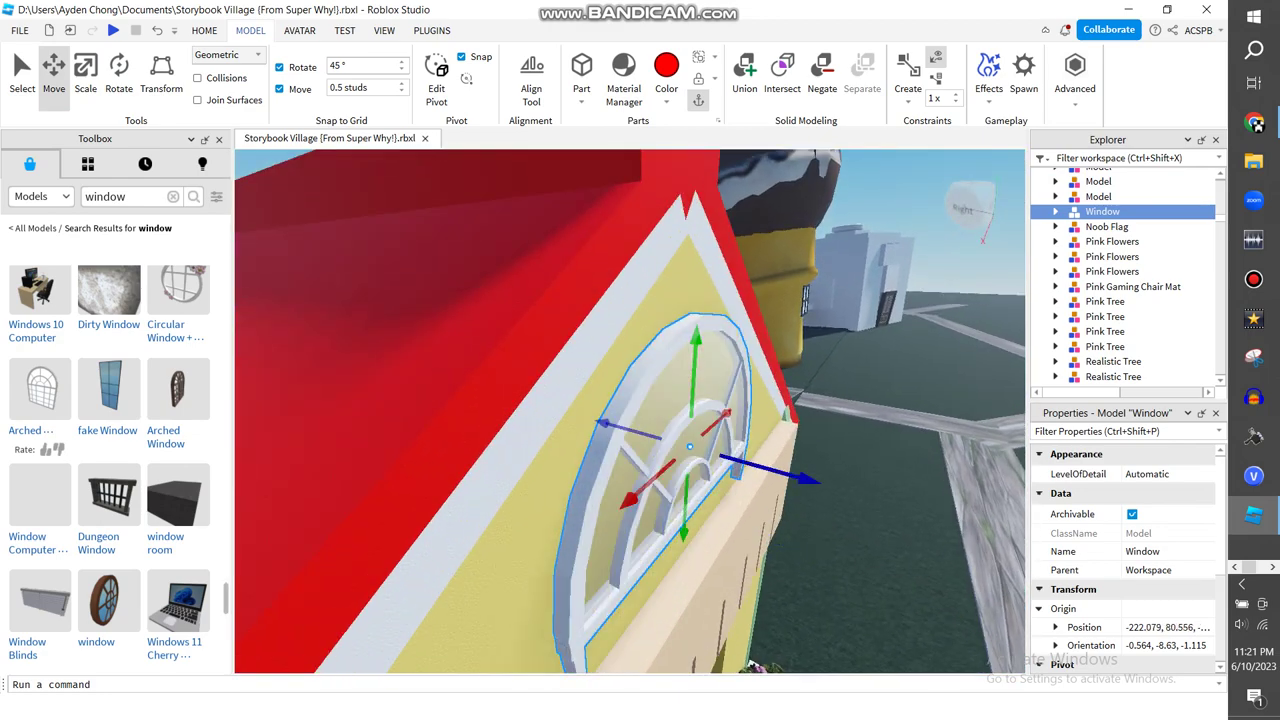
{"action": "mouse_move", "coordinate": [800, 478]}
{"action": "left_mouse_down"}
{"action": "mouse_move", "coordinate": [778, 472]}
{"action": "mouse_move", "coordinate": [800, 478]}
{"action": "left_mouse_up"}
{"action": "key", "text": "d"}
{"action": "right_click_drag", "start_coordinate": [800, 478], "coordinate": [620, 440]}
{"action": "scroll", "coordinate": [700, 424], "scroll_direction": "down", "scroll_amount": 4}
{"action": "left_click_drag", "start_coordinate": [600, 323], "coordinate": [600, 336]}
{"action": "left_click_drag", "start_coordinate": [712, 430], "coordinate": [713, 430]}
- Deselect the window and save the Storybook Village place to its existing file
{"action": "left_click", "coordinate": [755, 375]}
{"action": "left_click", "coordinate": [20, 31]}
{"action": "left_click", "coordinate": [48, 133]}
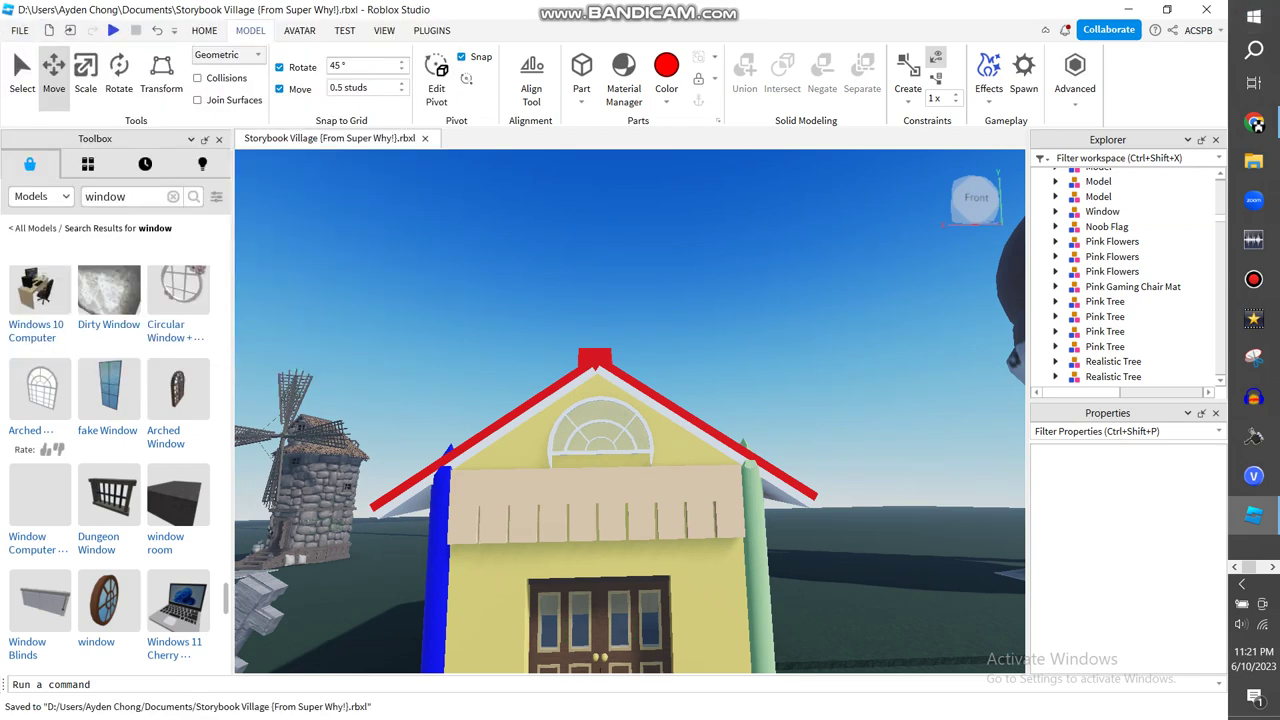